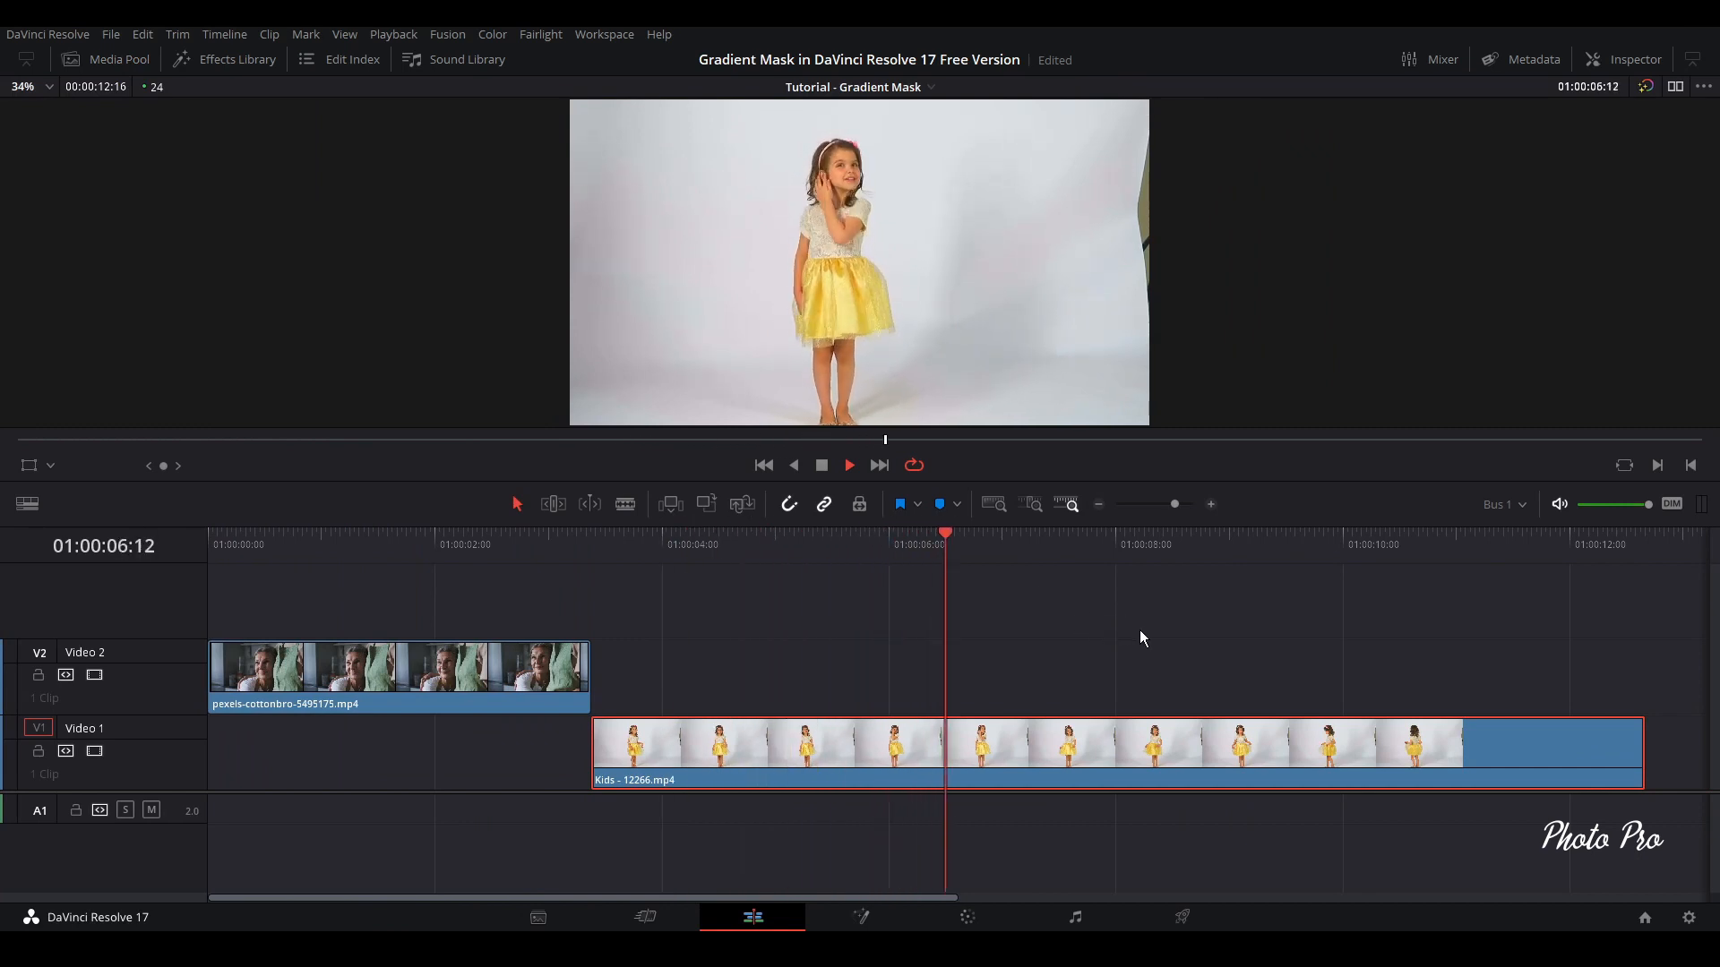
Split the Kids - 12266.mp4 clip at 01:00:07:05 and delete the part before the cut
{"action": "key", "text": "space"}
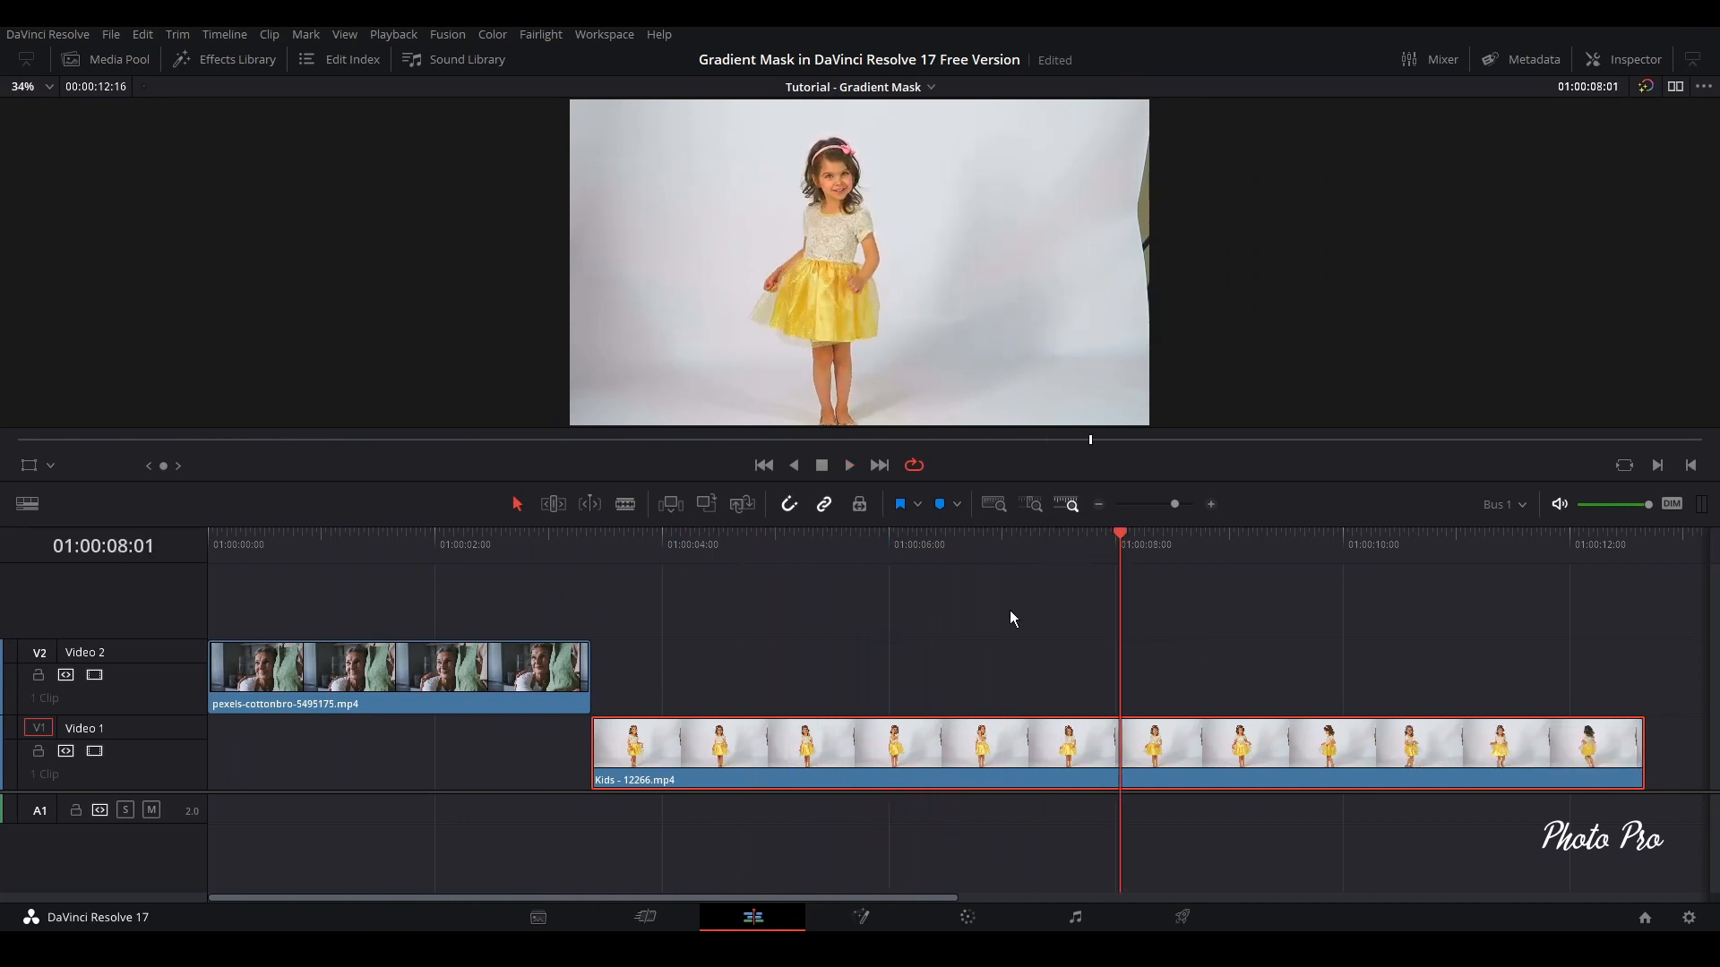
{"action": "left_click_drag", "start_coordinate": [1118, 536], "coordinate": [1026, 586]}
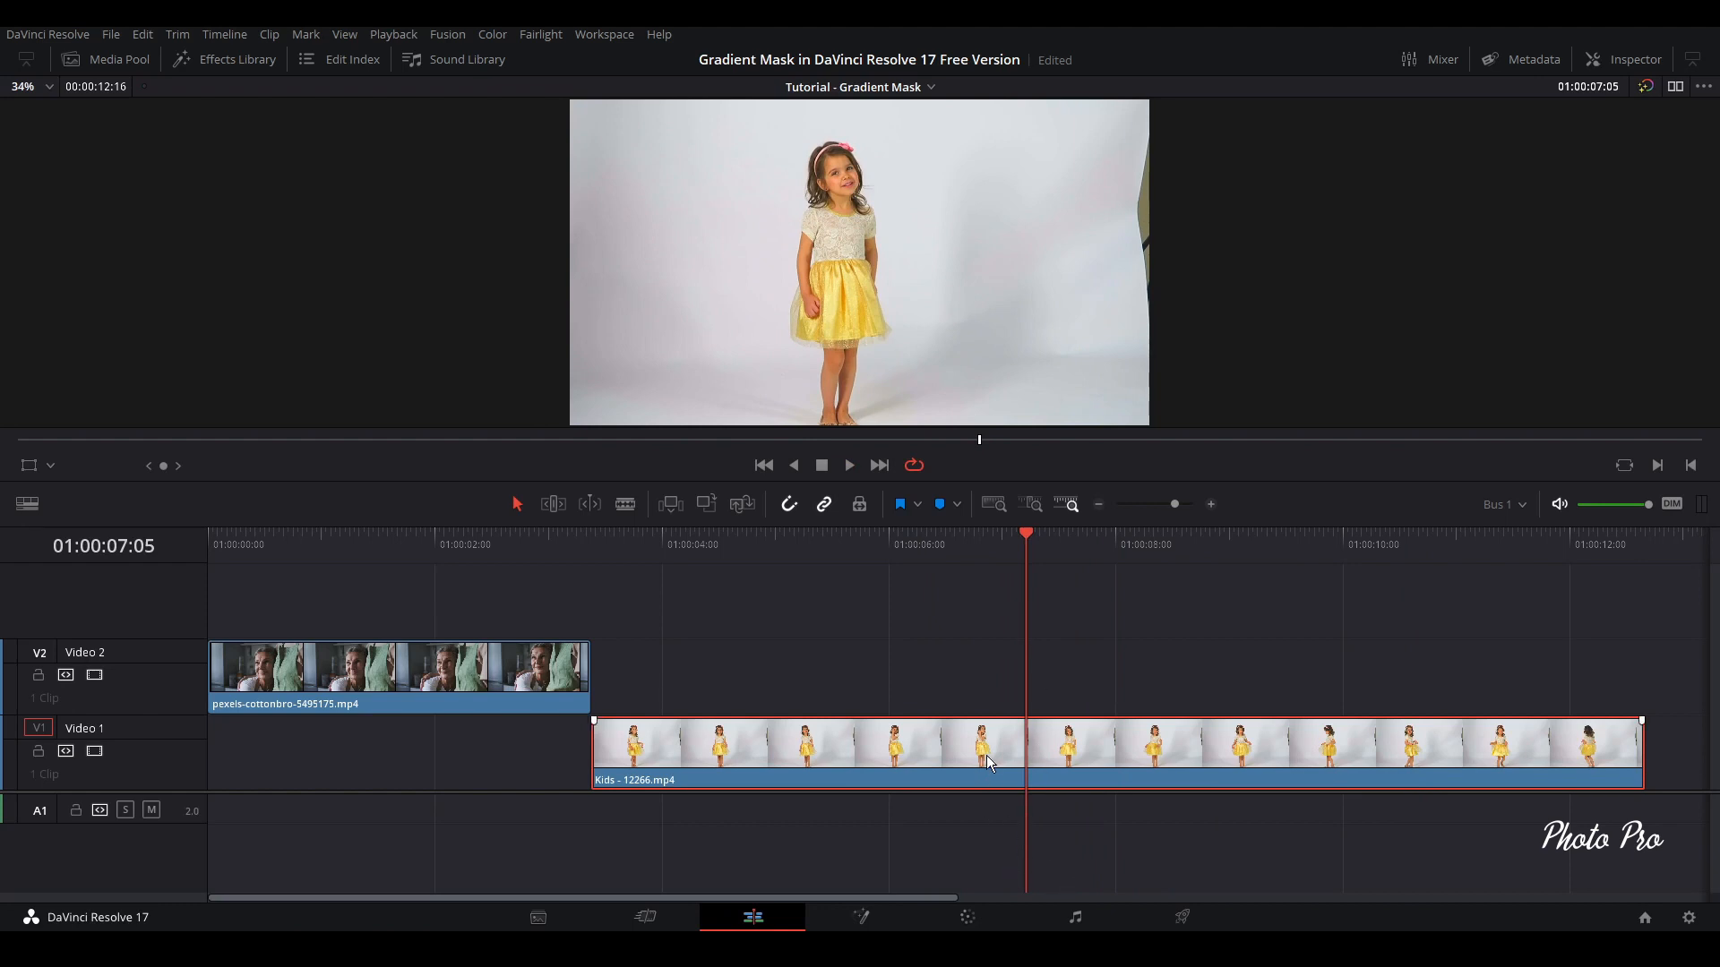
{"action": "key", "text": "ctrl+backslash"}
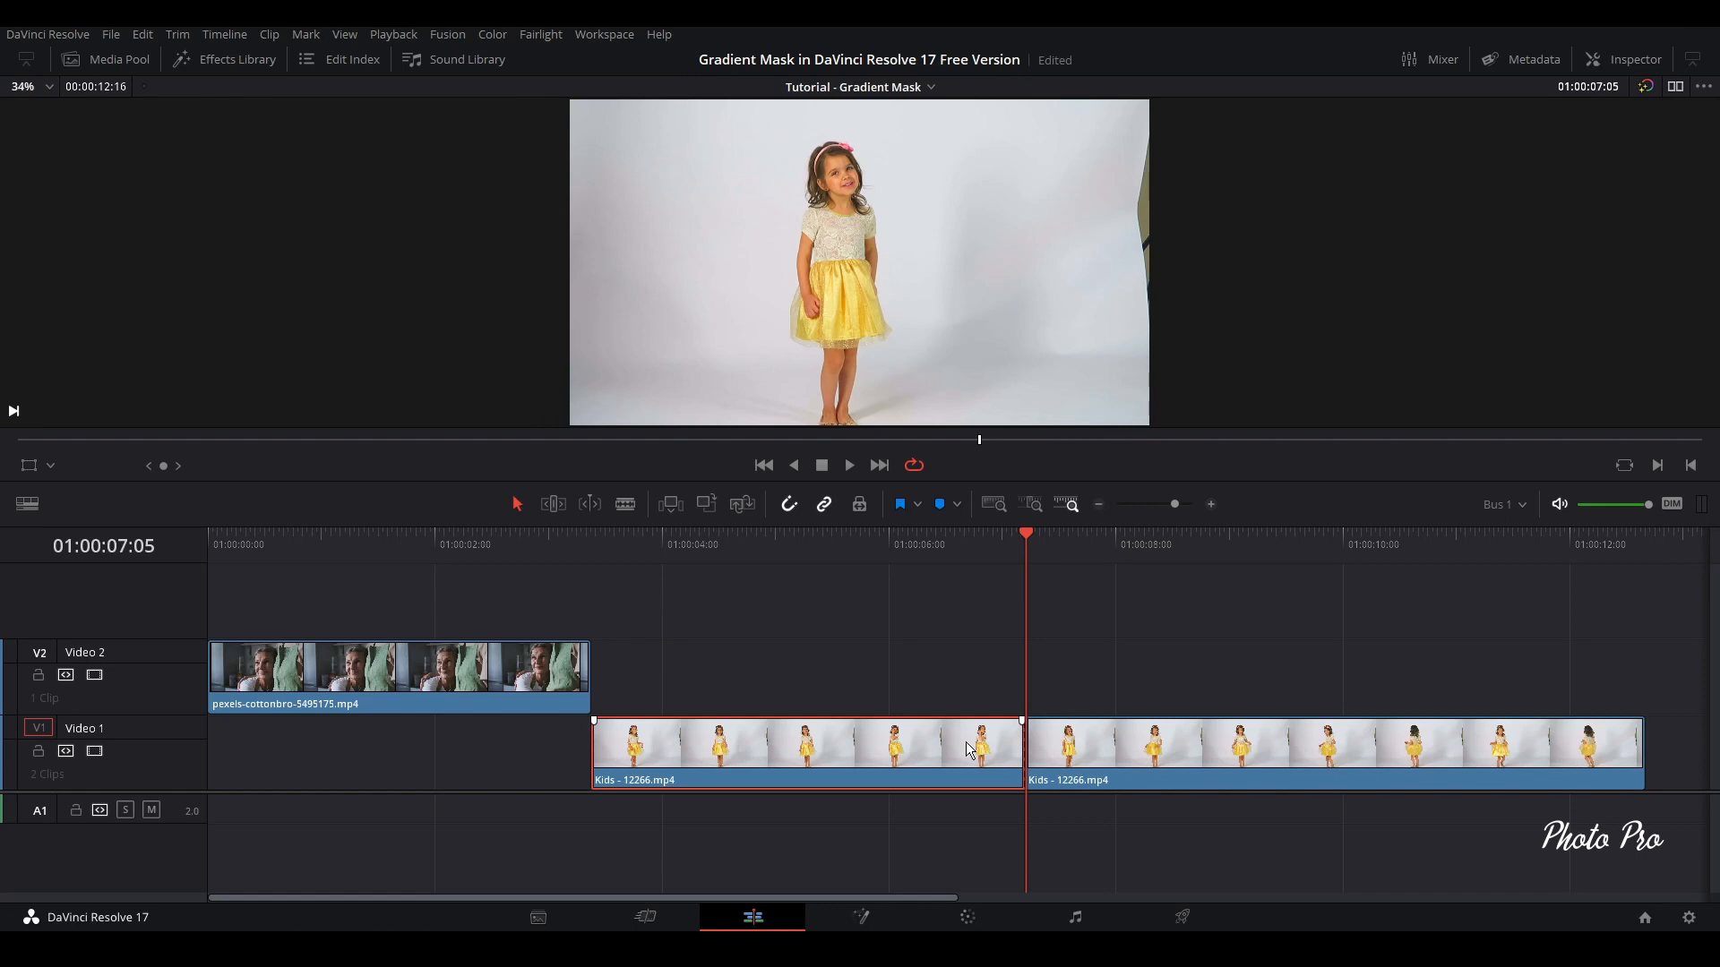
{"action": "key", "text": "Delete"}
Move the remaining Kids clip to the timeline start and trim its end to match the clip on Video 2
{"action": "left_click_drag", "start_coordinate": [1195, 760], "coordinate": [380, 769]}
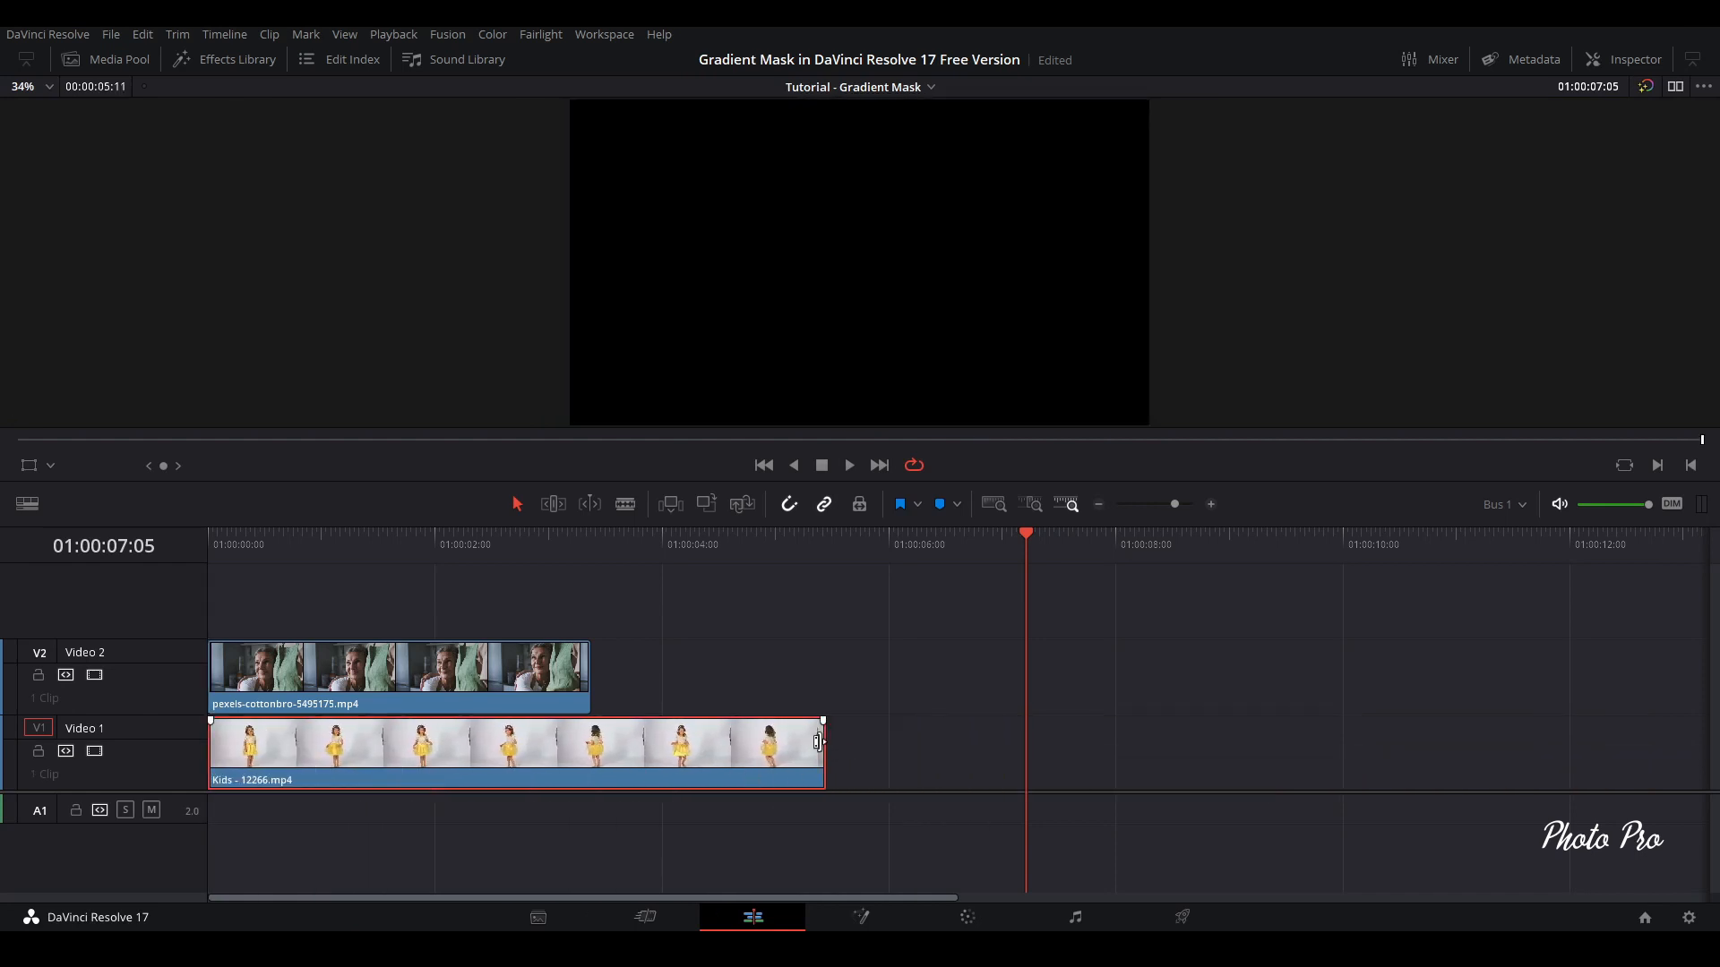
{"action": "left_click_drag", "start_coordinate": [823, 747], "coordinate": [588, 747]}
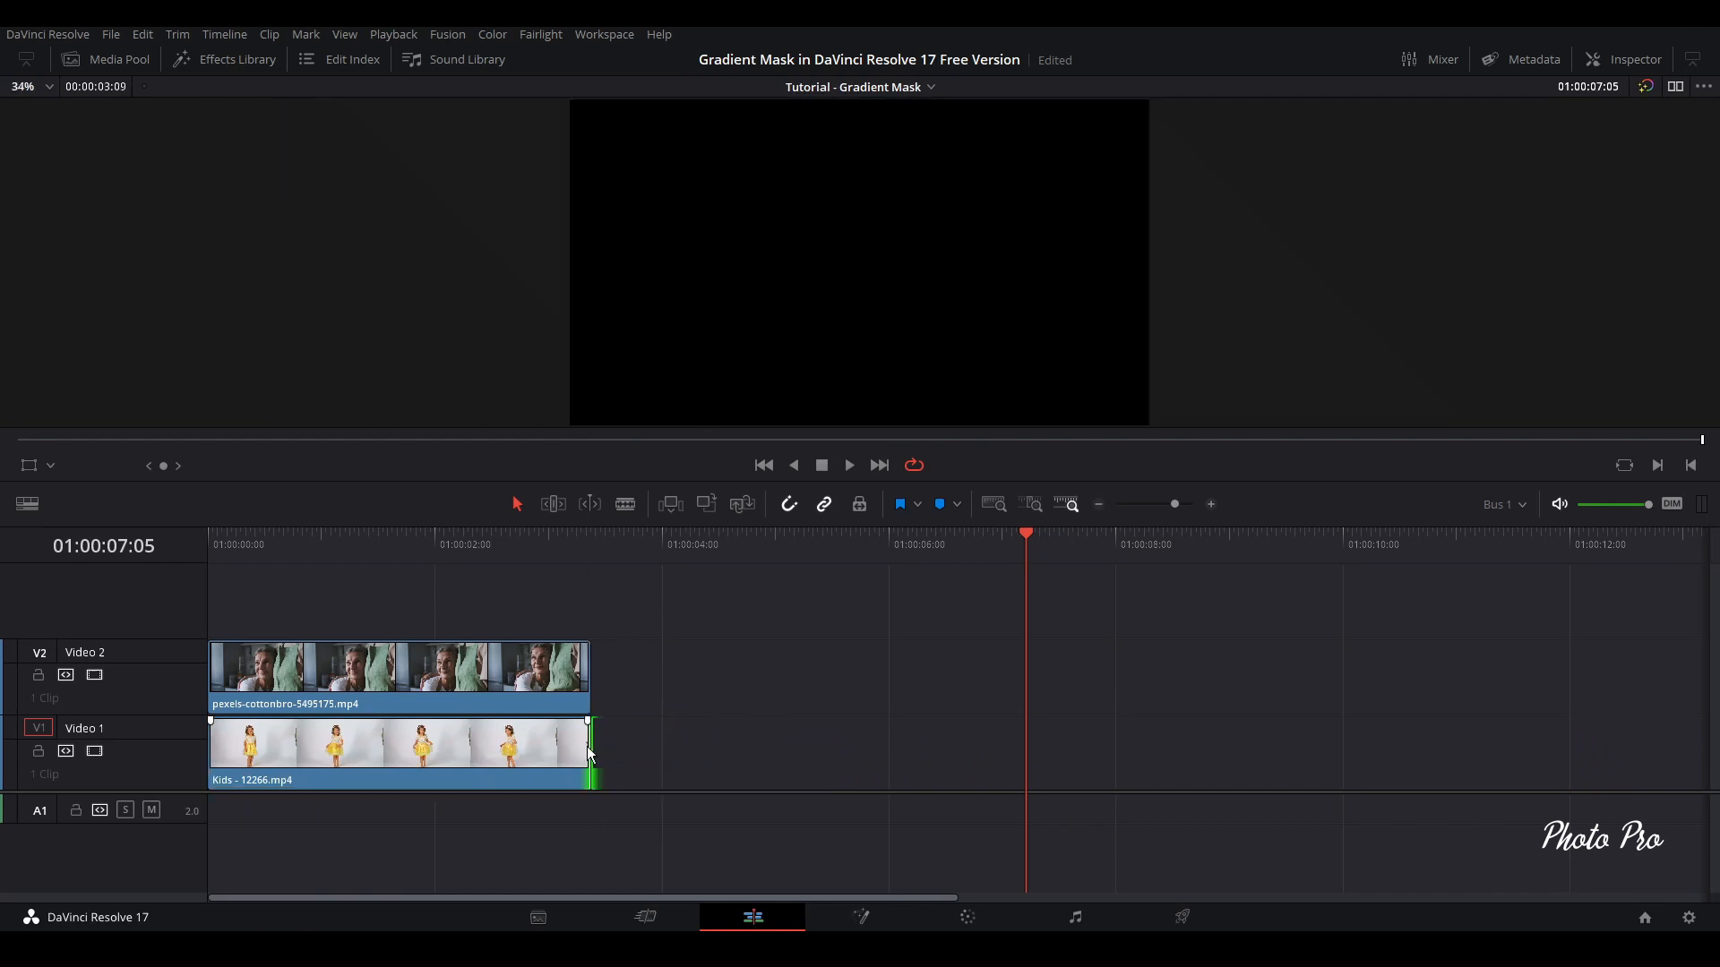
Enlarge the pexels-cottonbro clip on Video 2 to a zoom of 1.100 on both axes
{"action": "left_click", "coordinate": [547, 683]}
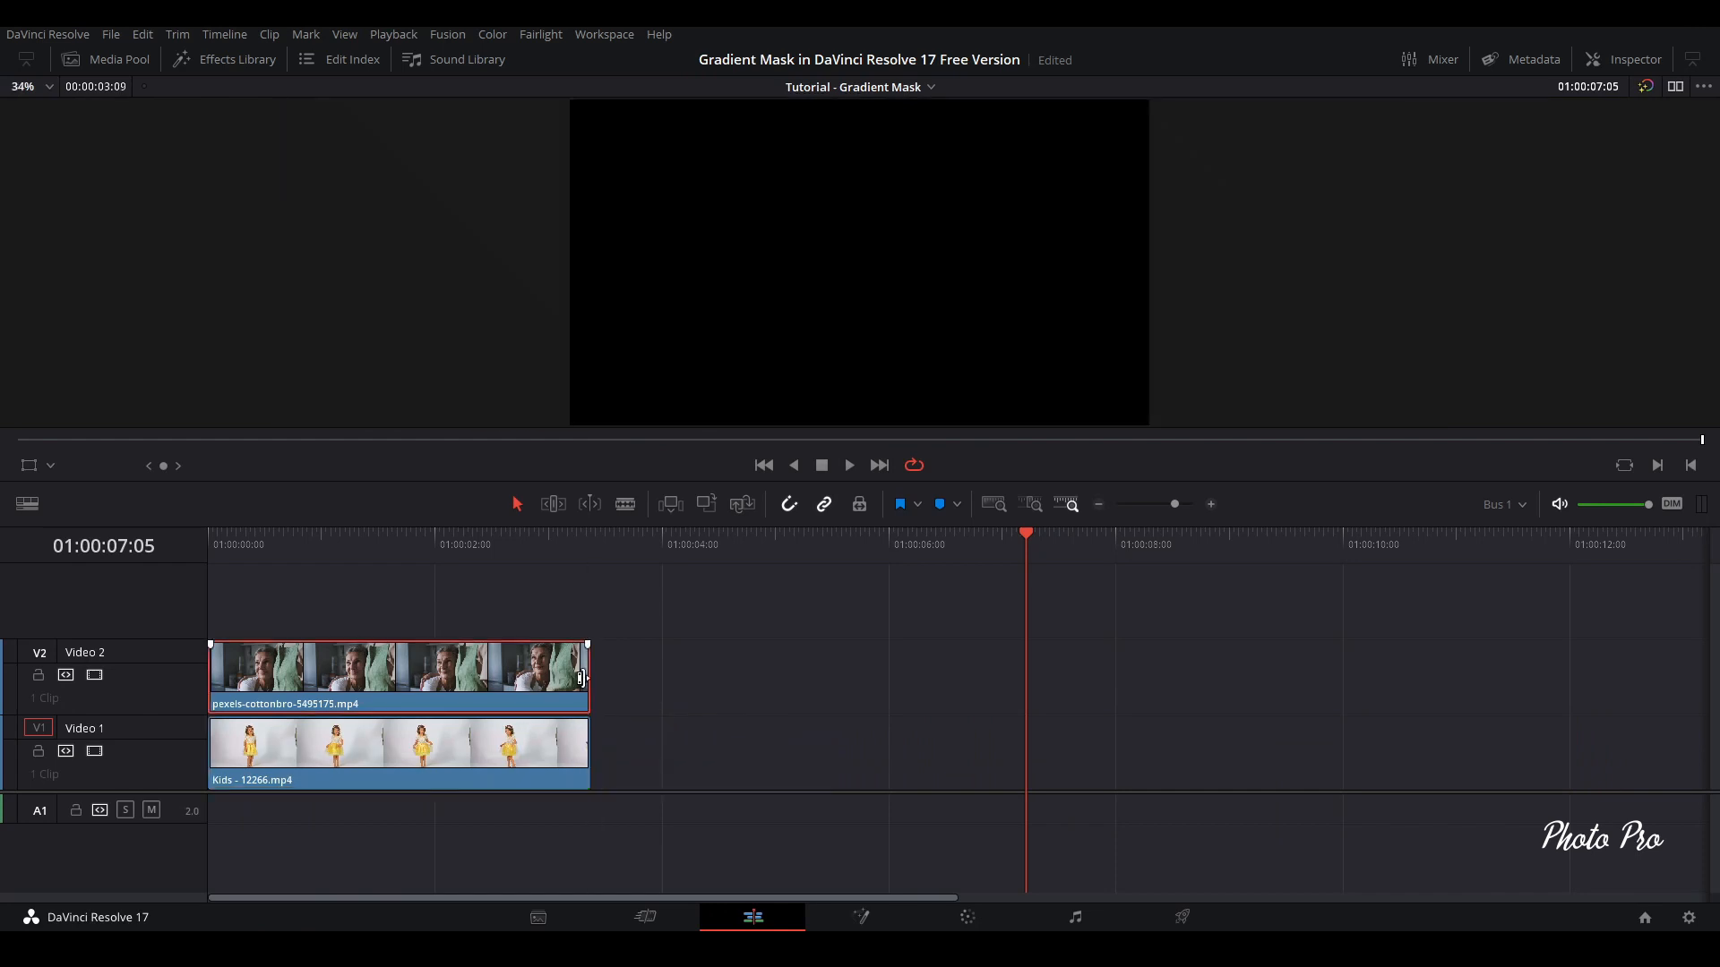
{"action": "left_click", "coordinate": [580, 678]}
{"action": "left_click", "coordinate": [366, 674]}
{"action": "left_click_drag", "start_coordinate": [333, 532], "coordinate": [406, 563]}
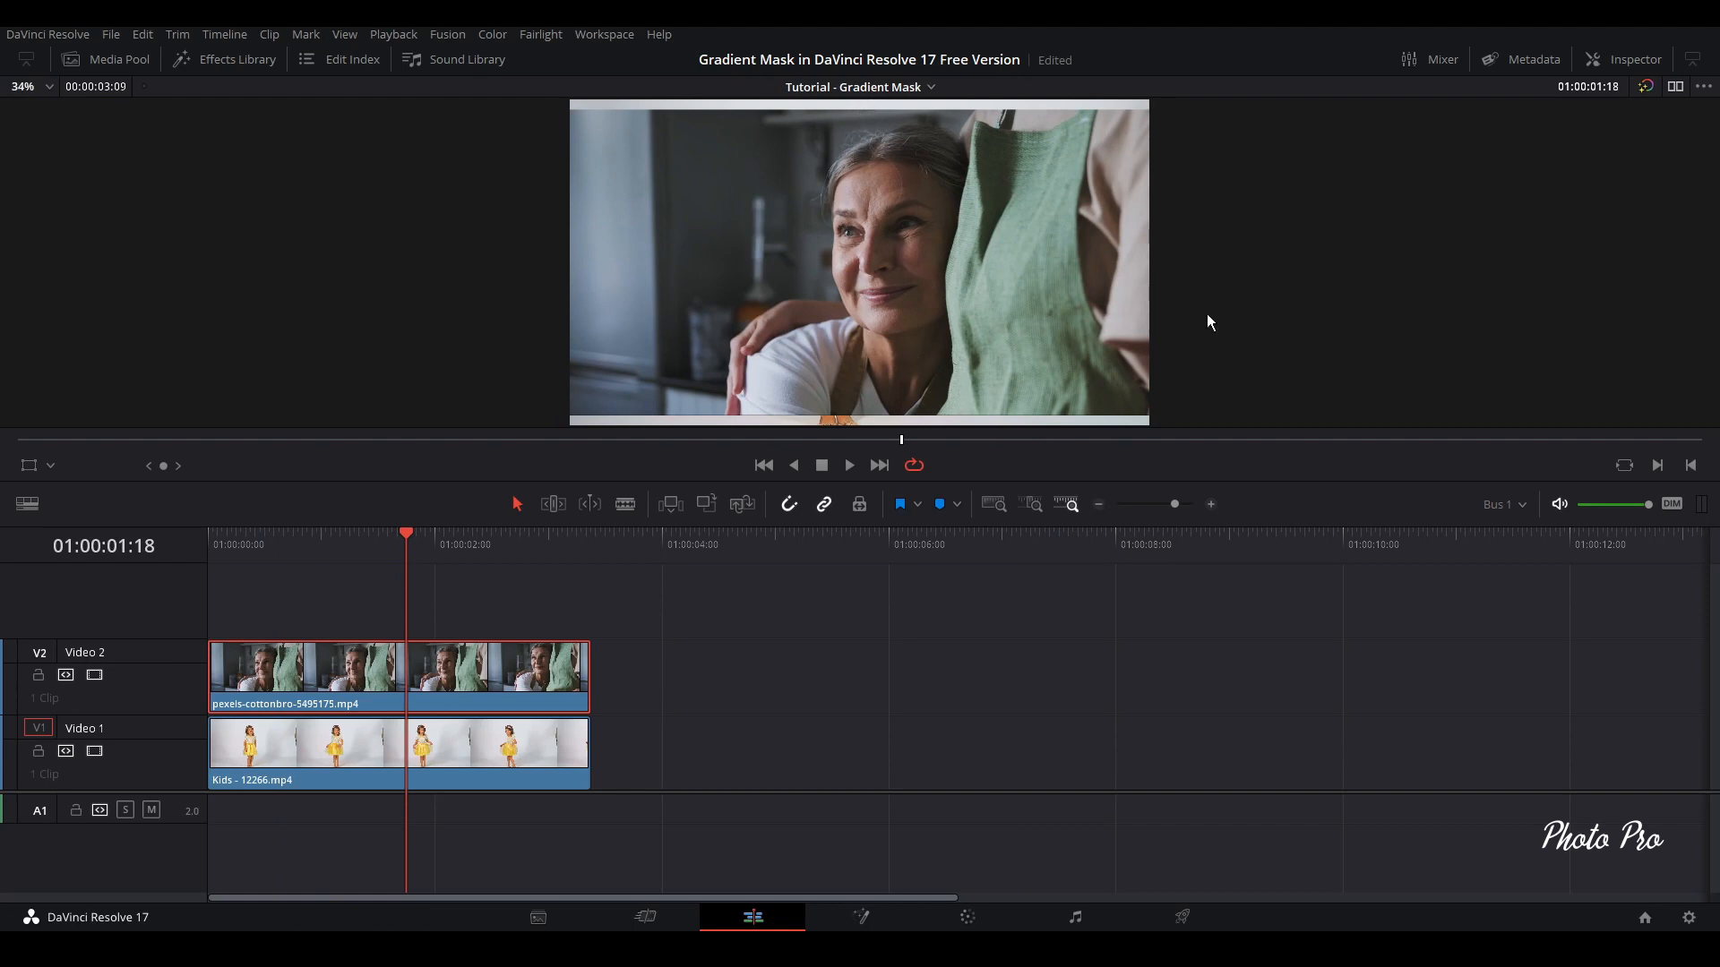
{"action": "left_click", "coordinate": [1634, 60]}
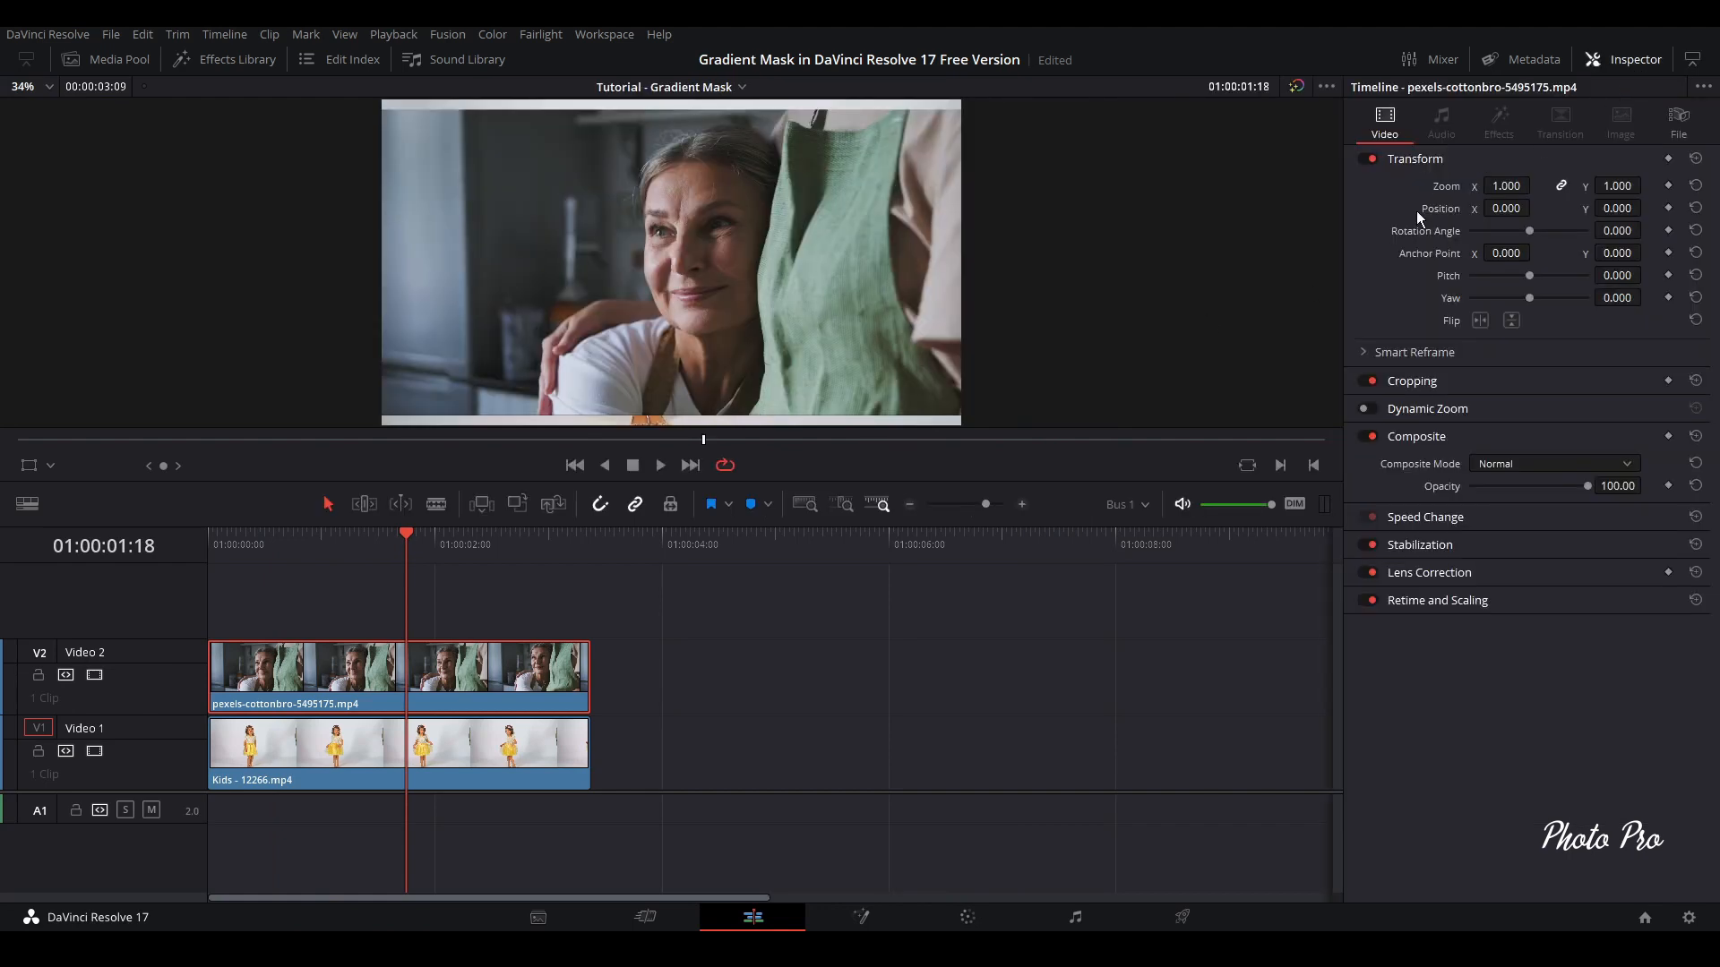
{"action": "left_click_drag", "start_coordinate": [1506, 186], "coordinate": [1515, 187]}
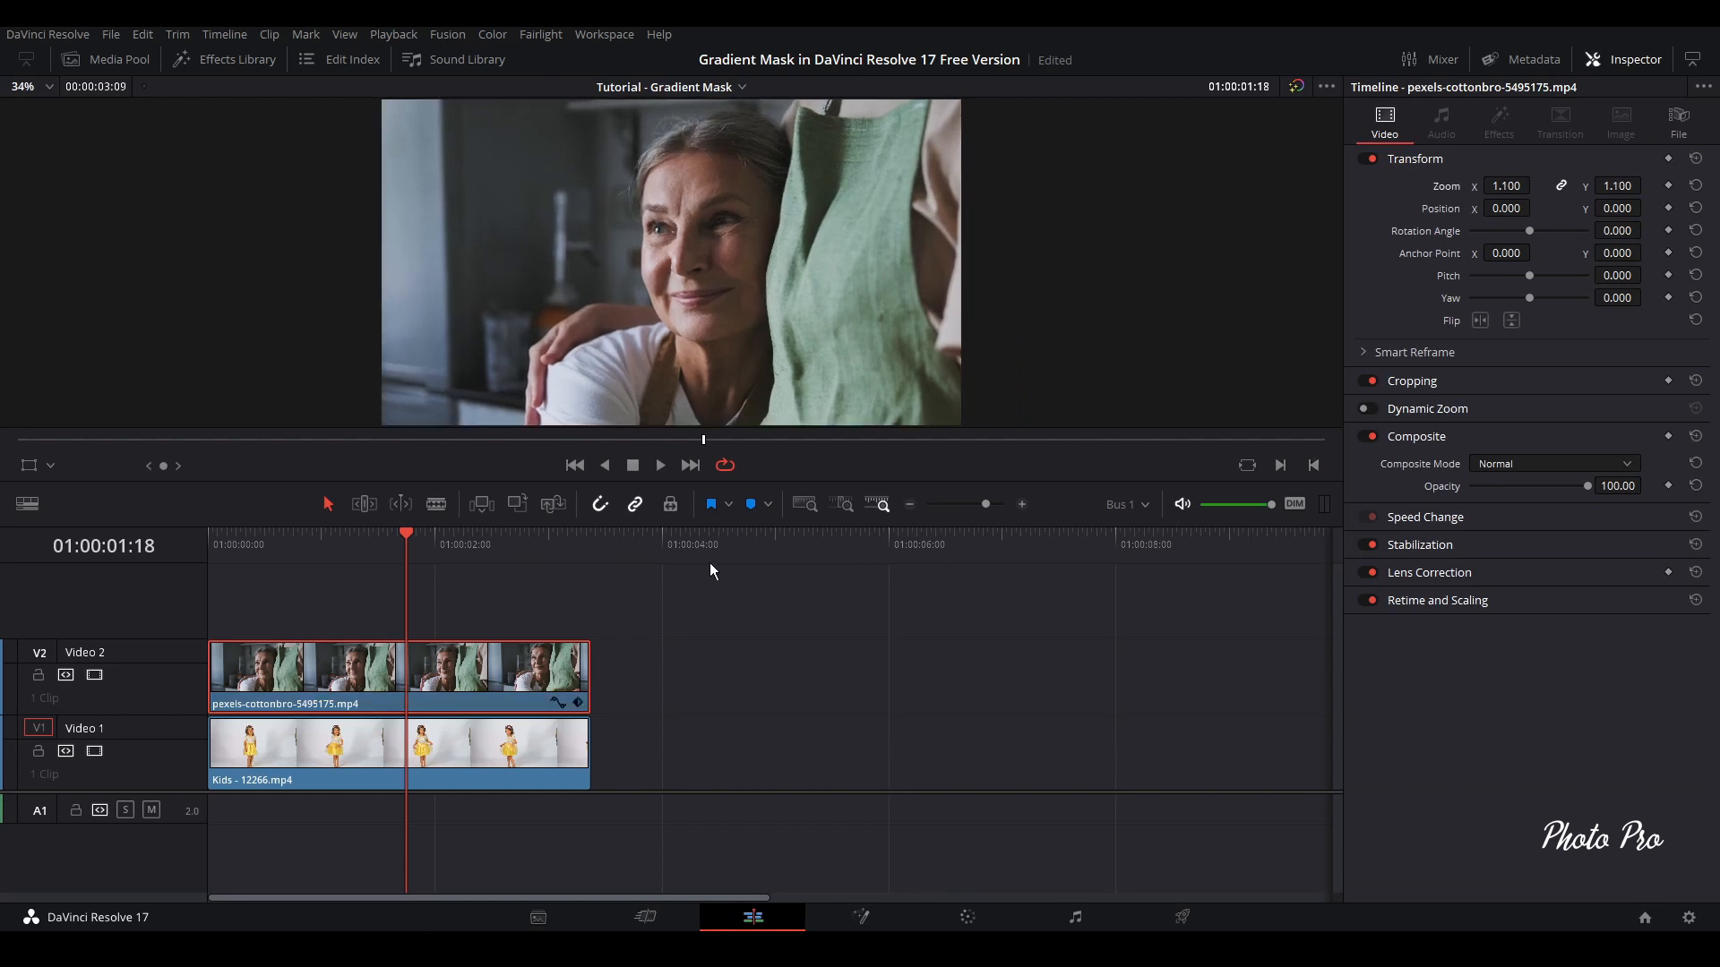
Play back the Video 2 clip to check its motion and stabilize it in Perspective mode
{"action": "left_click", "coordinate": [289, 541]}
{"action": "key", "text": "space"}
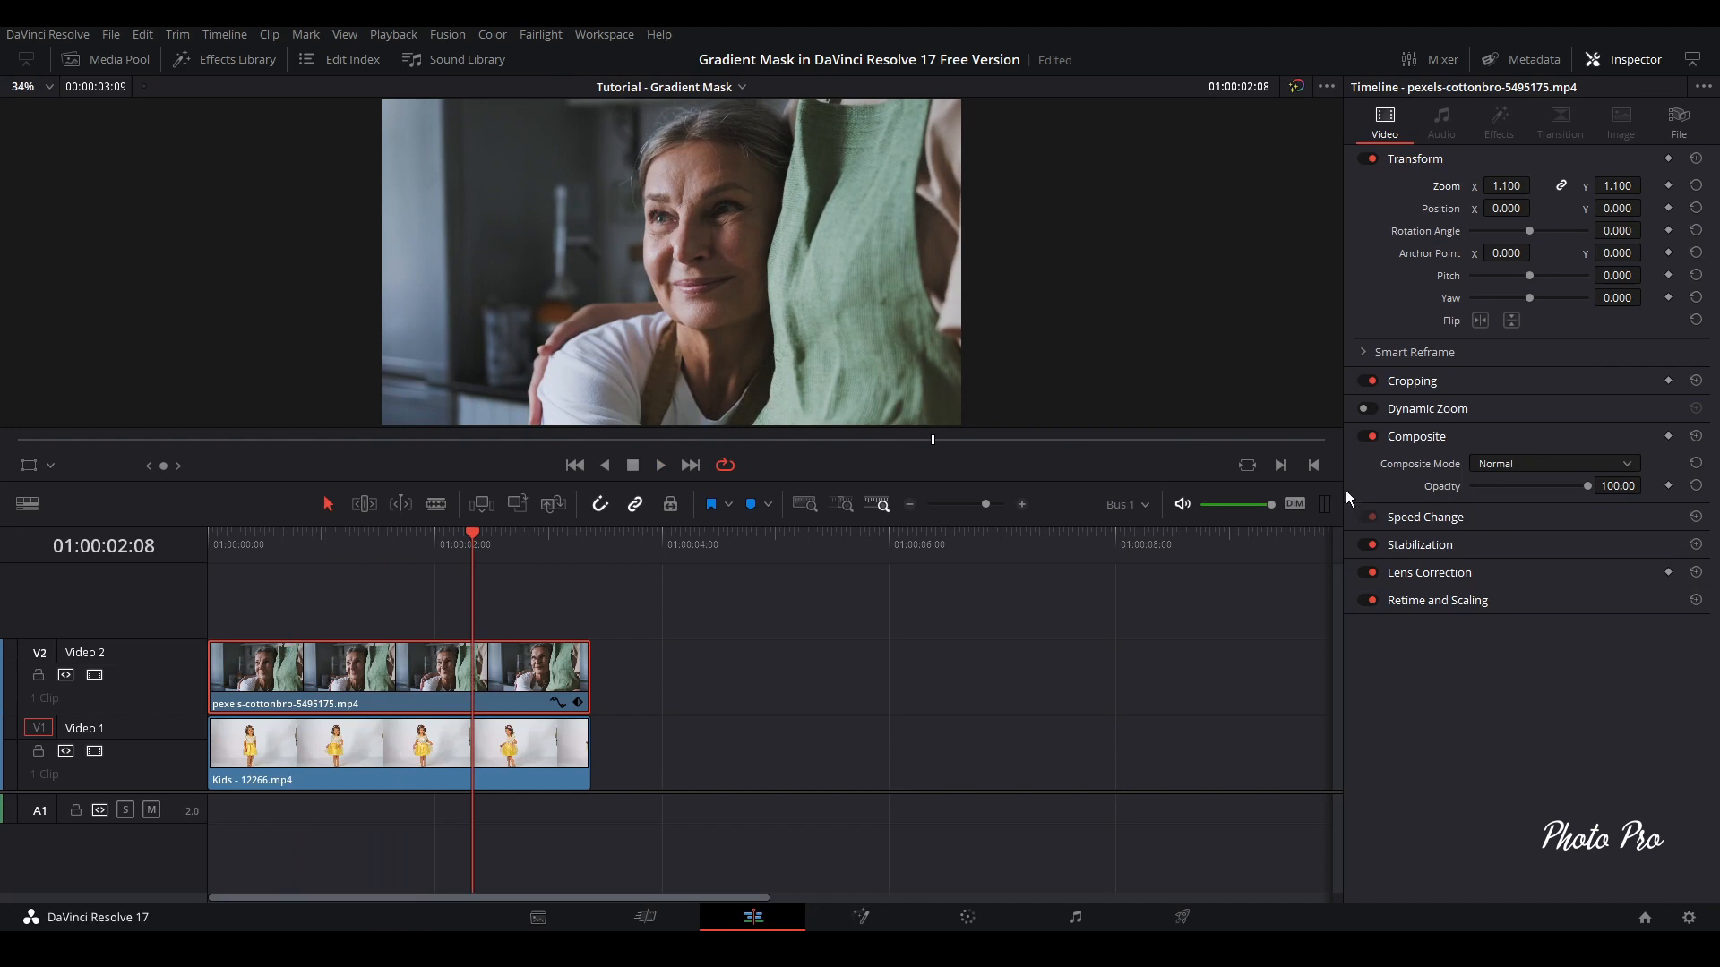
{"action": "left_click", "coordinate": [1500, 546]}
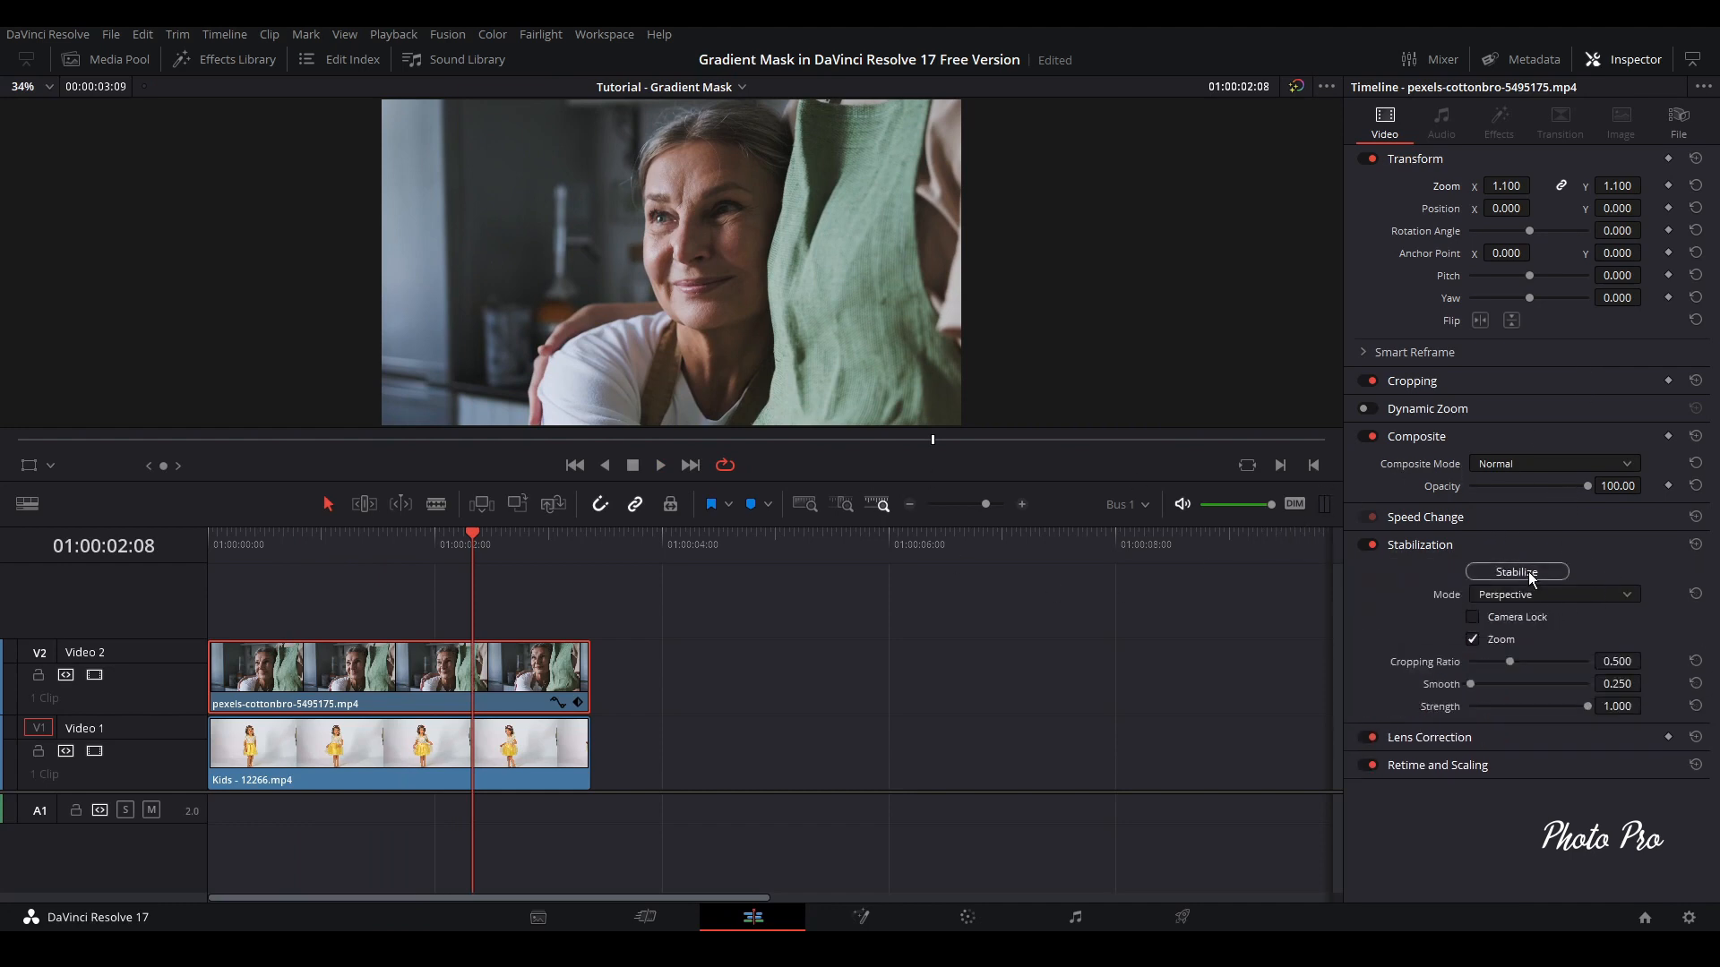
{"action": "left_click", "coordinate": [1528, 573]}
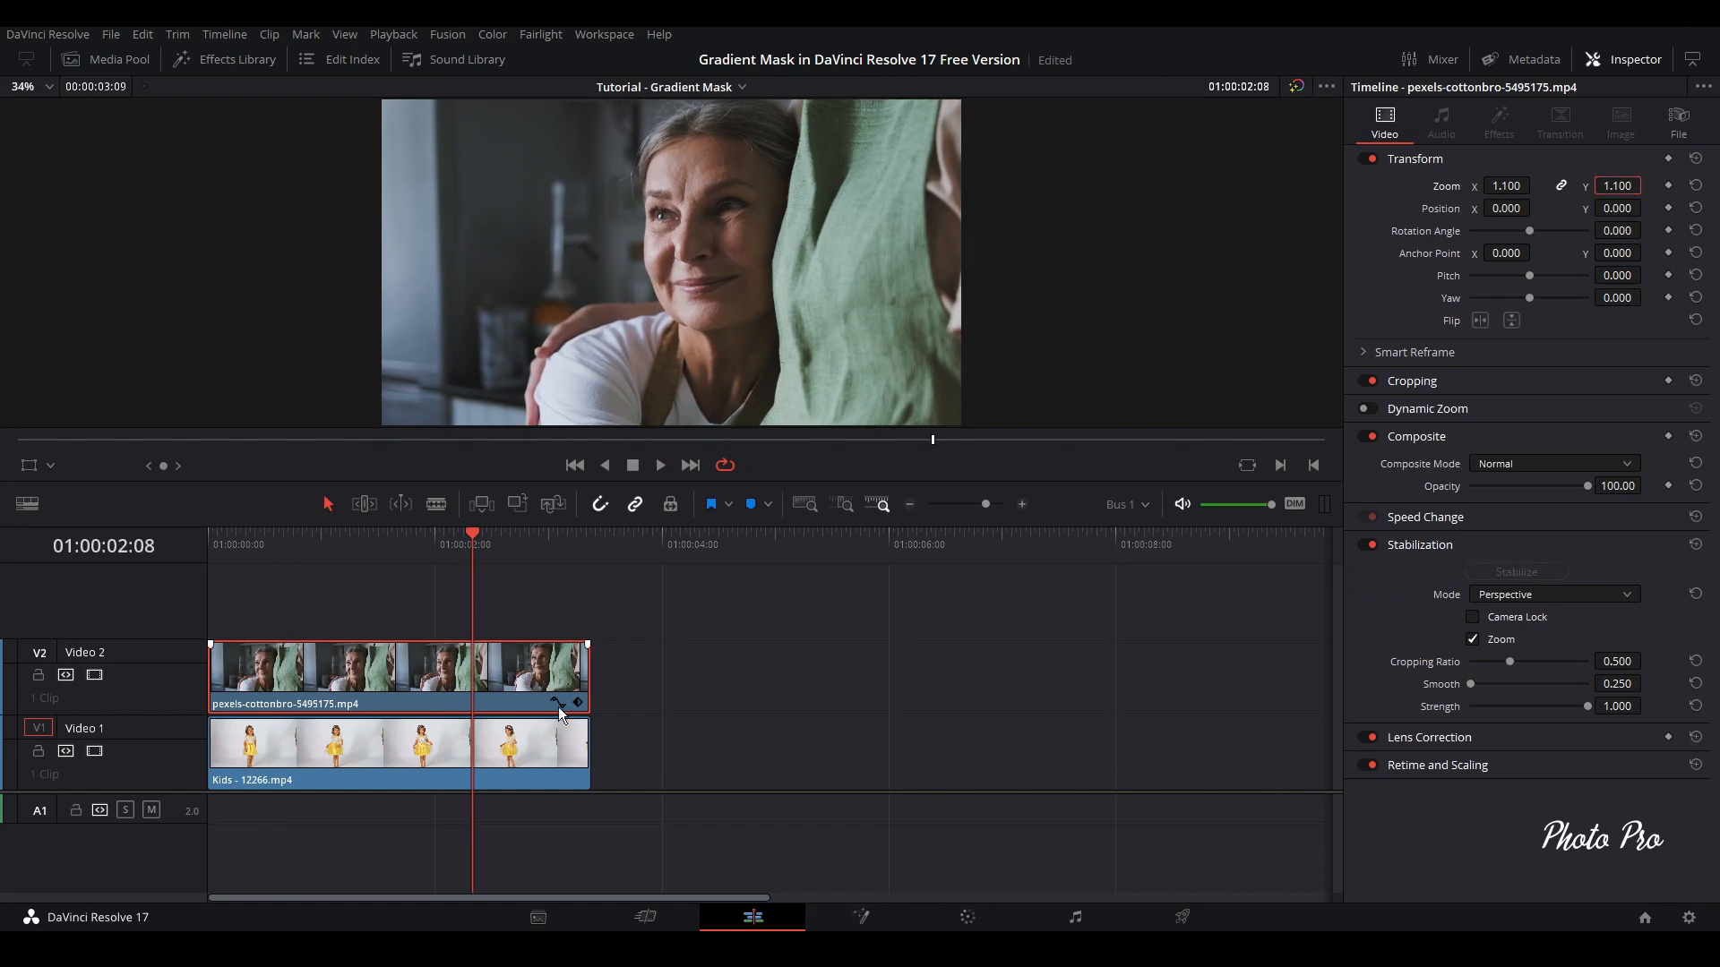
Play the stabilized clip from the start and trim the ends of both clips together to a duration of 00:00:03:01
{"action": "left_click", "coordinate": [215, 544]}
{"action": "key", "text": "space"}
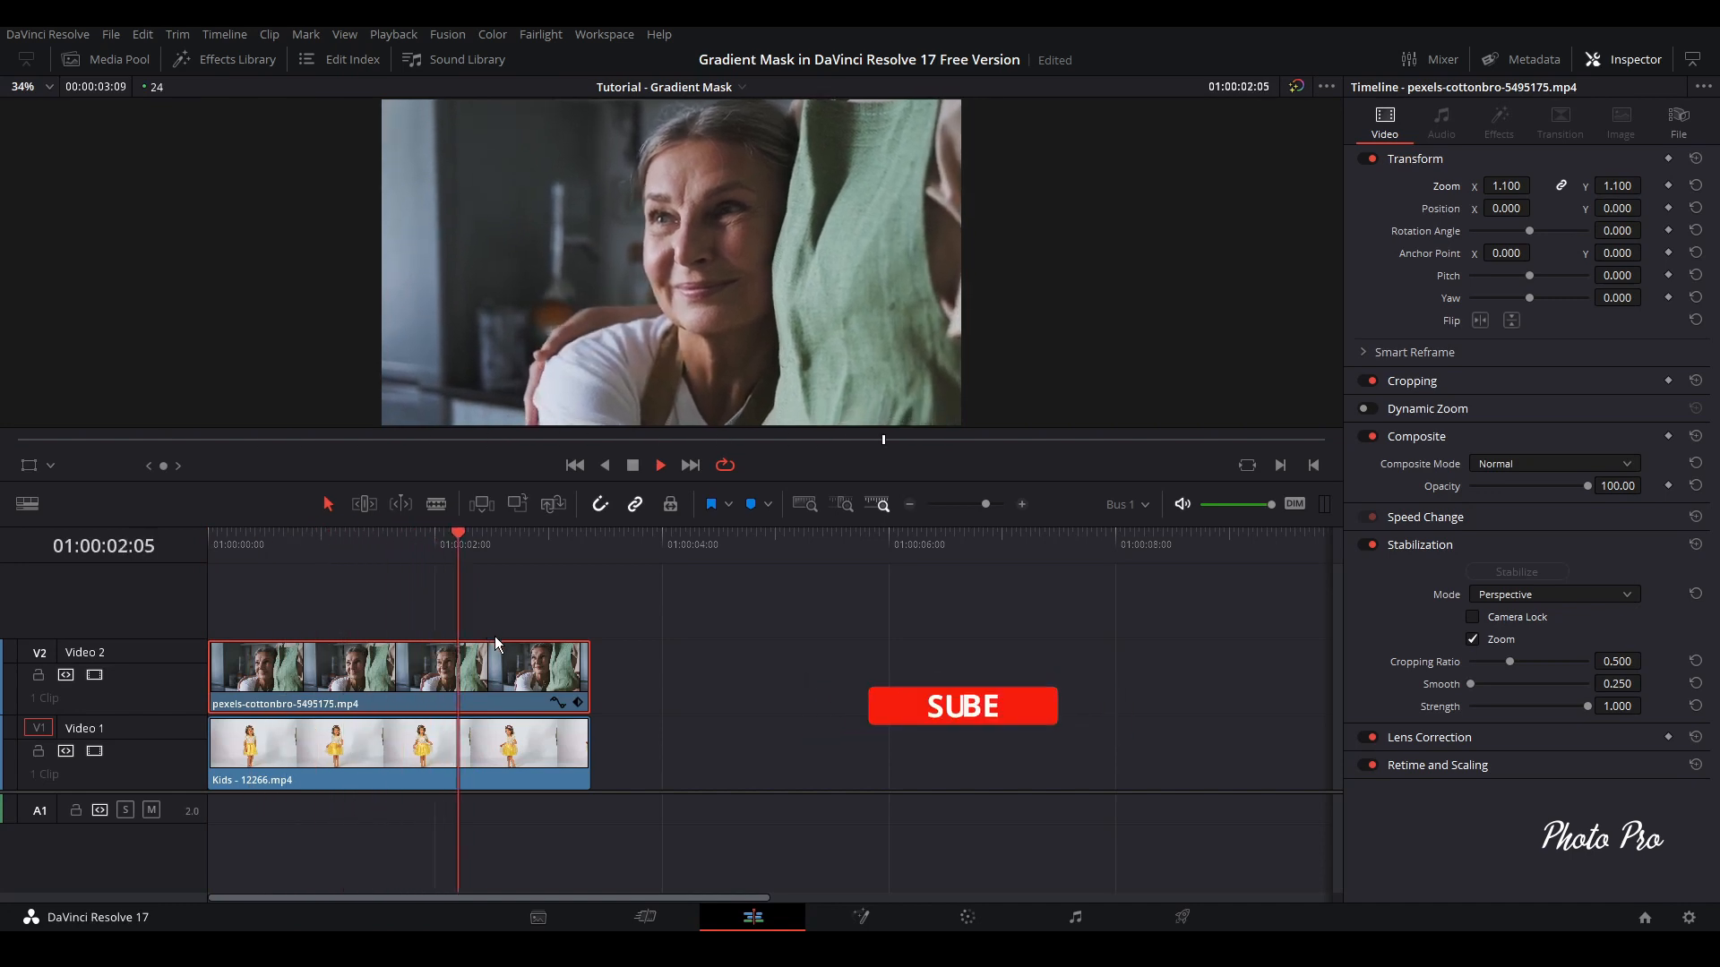
{"action": "key", "text": "space"}
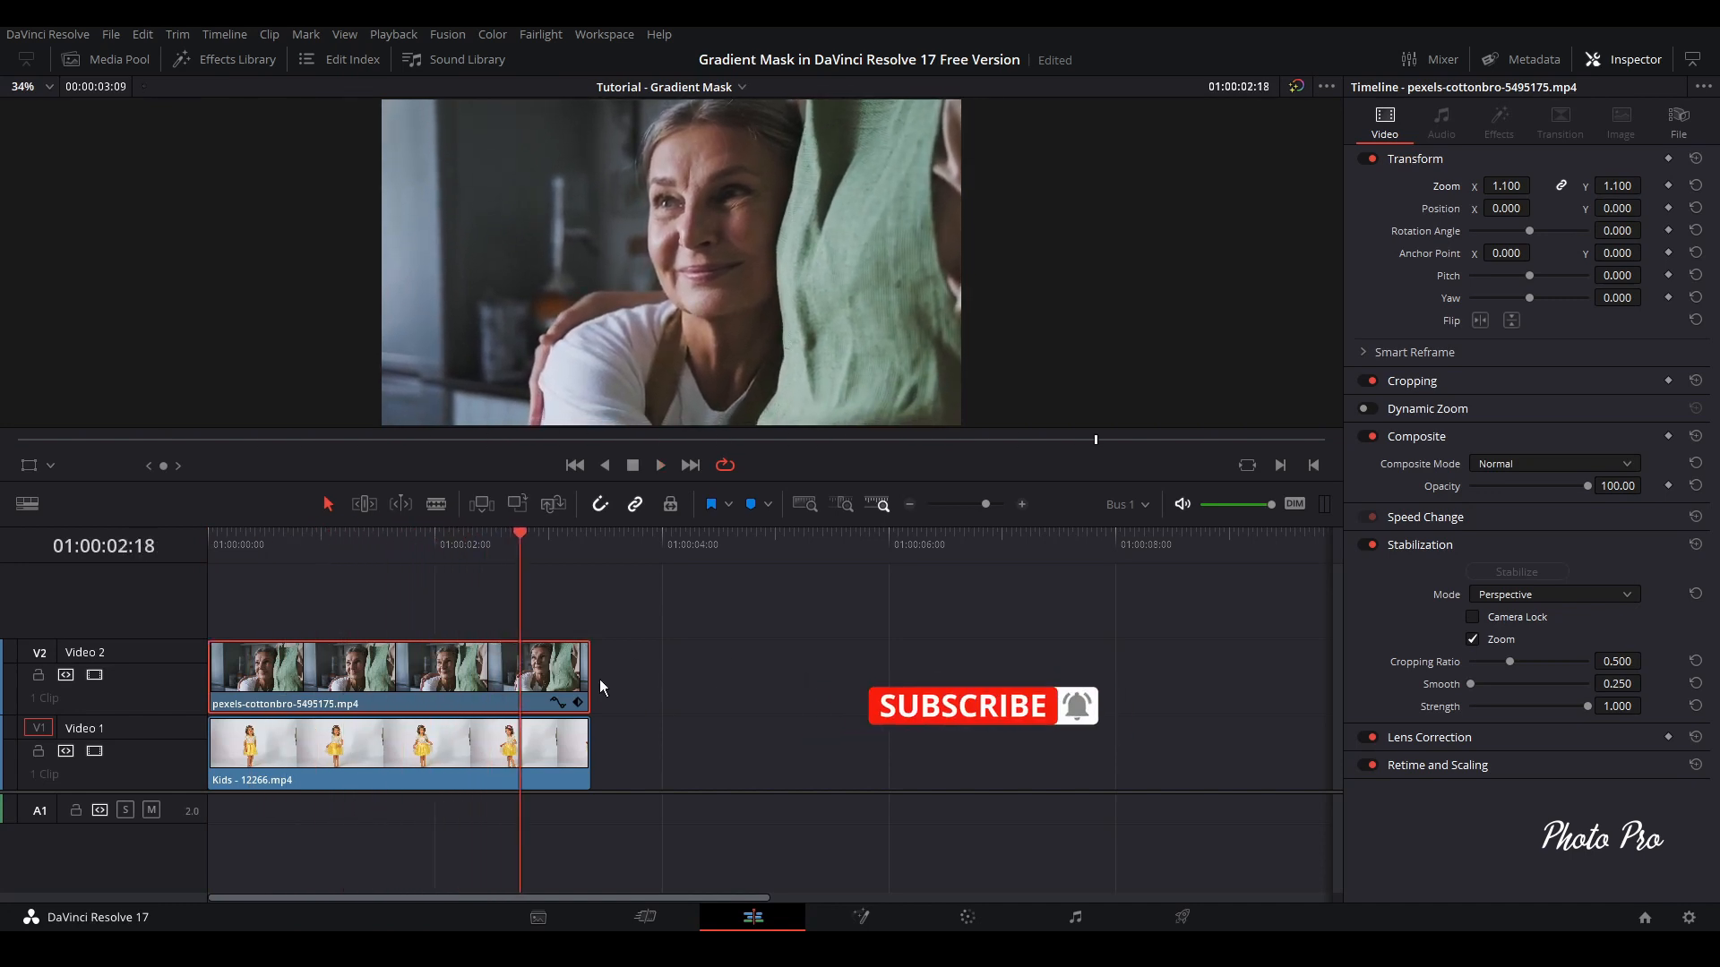
{"action": "left_click_drag", "start_coordinate": [616, 631], "coordinate": [549, 758]}
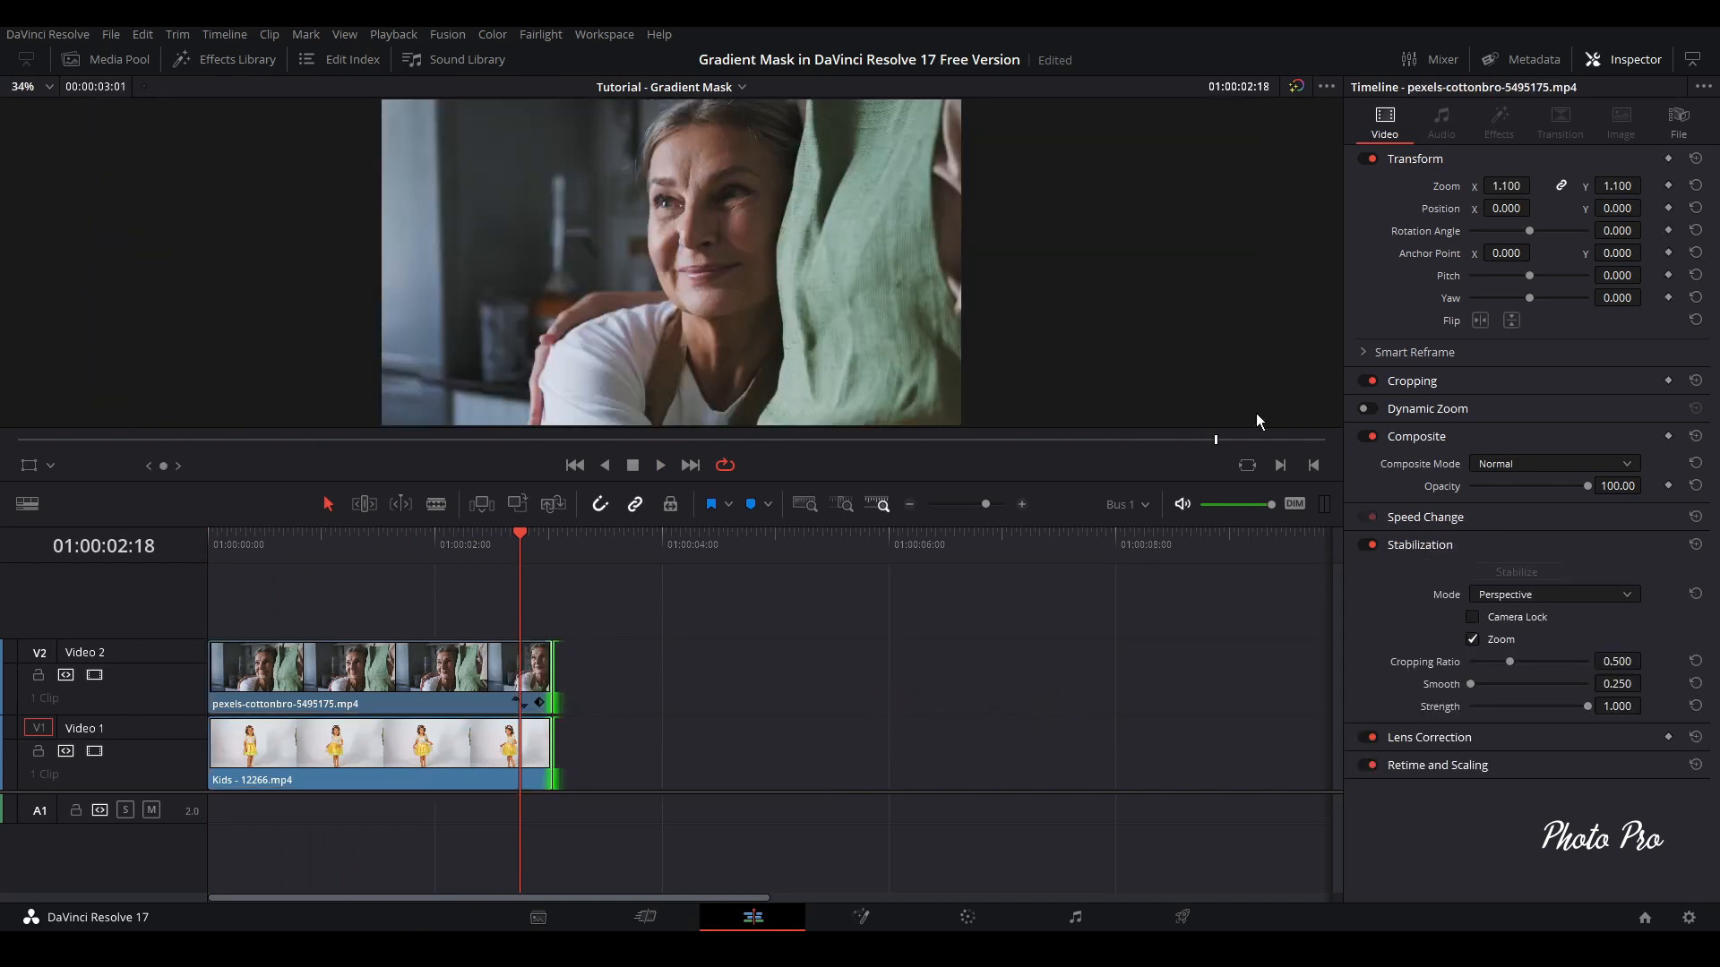
{"action": "left_click", "coordinate": [1499, 551]}
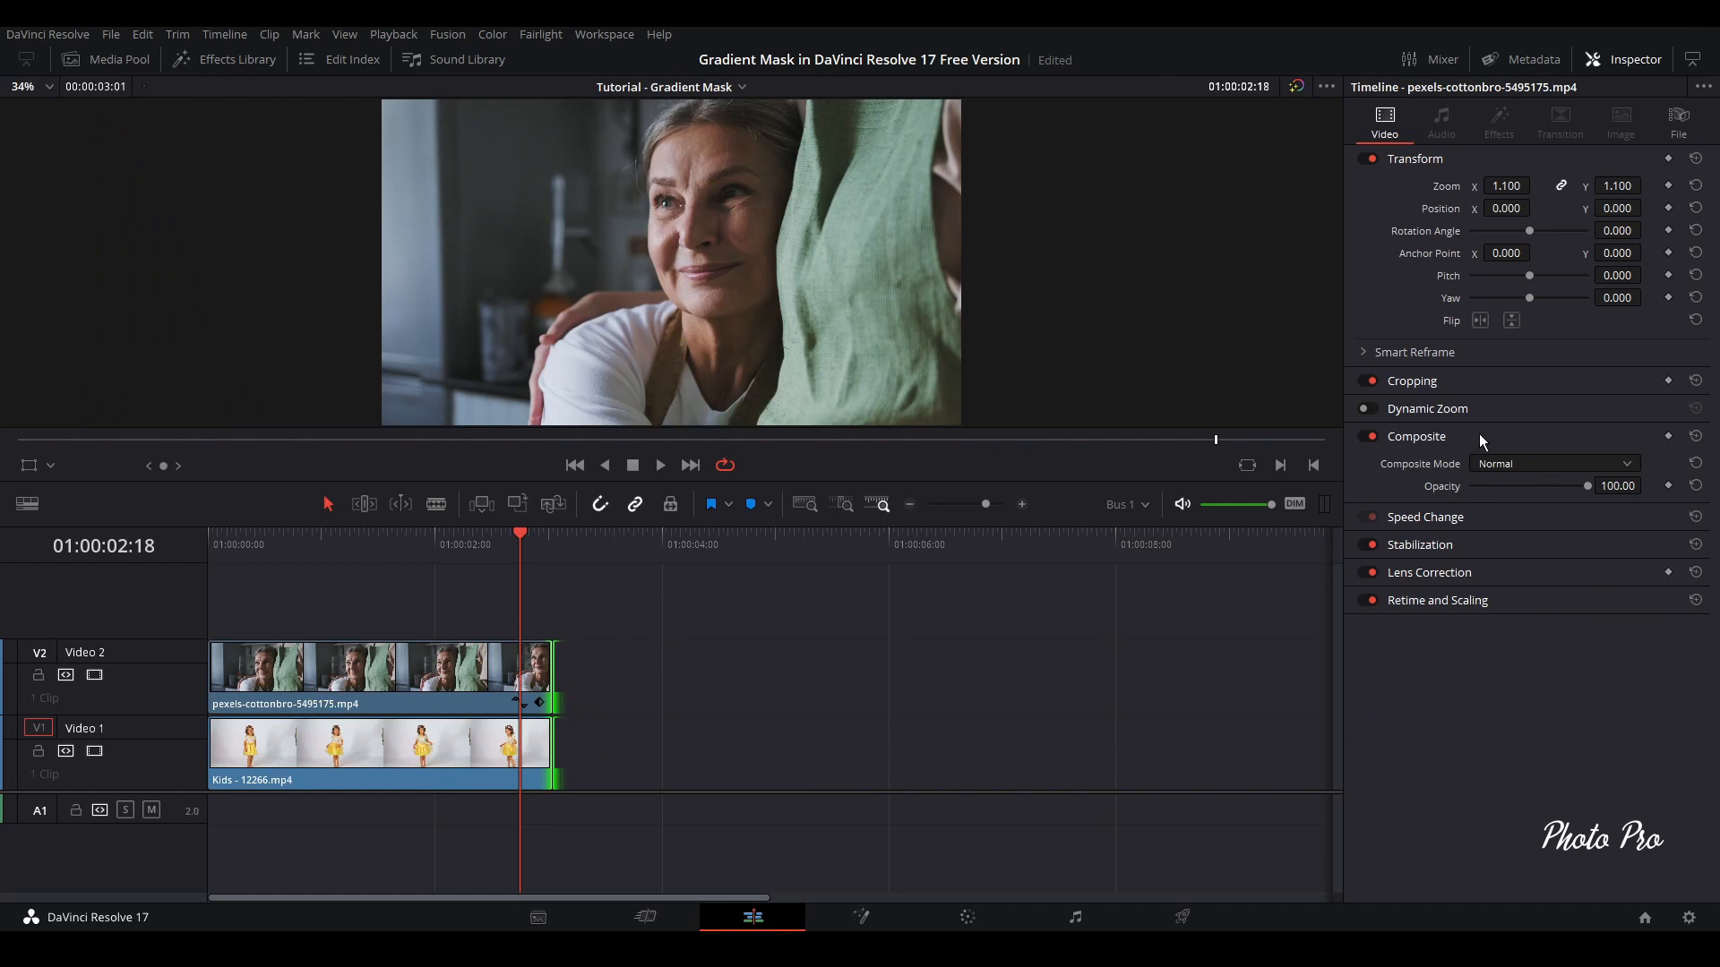
Lower the opacity of the Video 2 clip to 67.18 so the Kids clip shows through at 01:00:00:23
{"action": "left_click", "coordinate": [317, 545]}
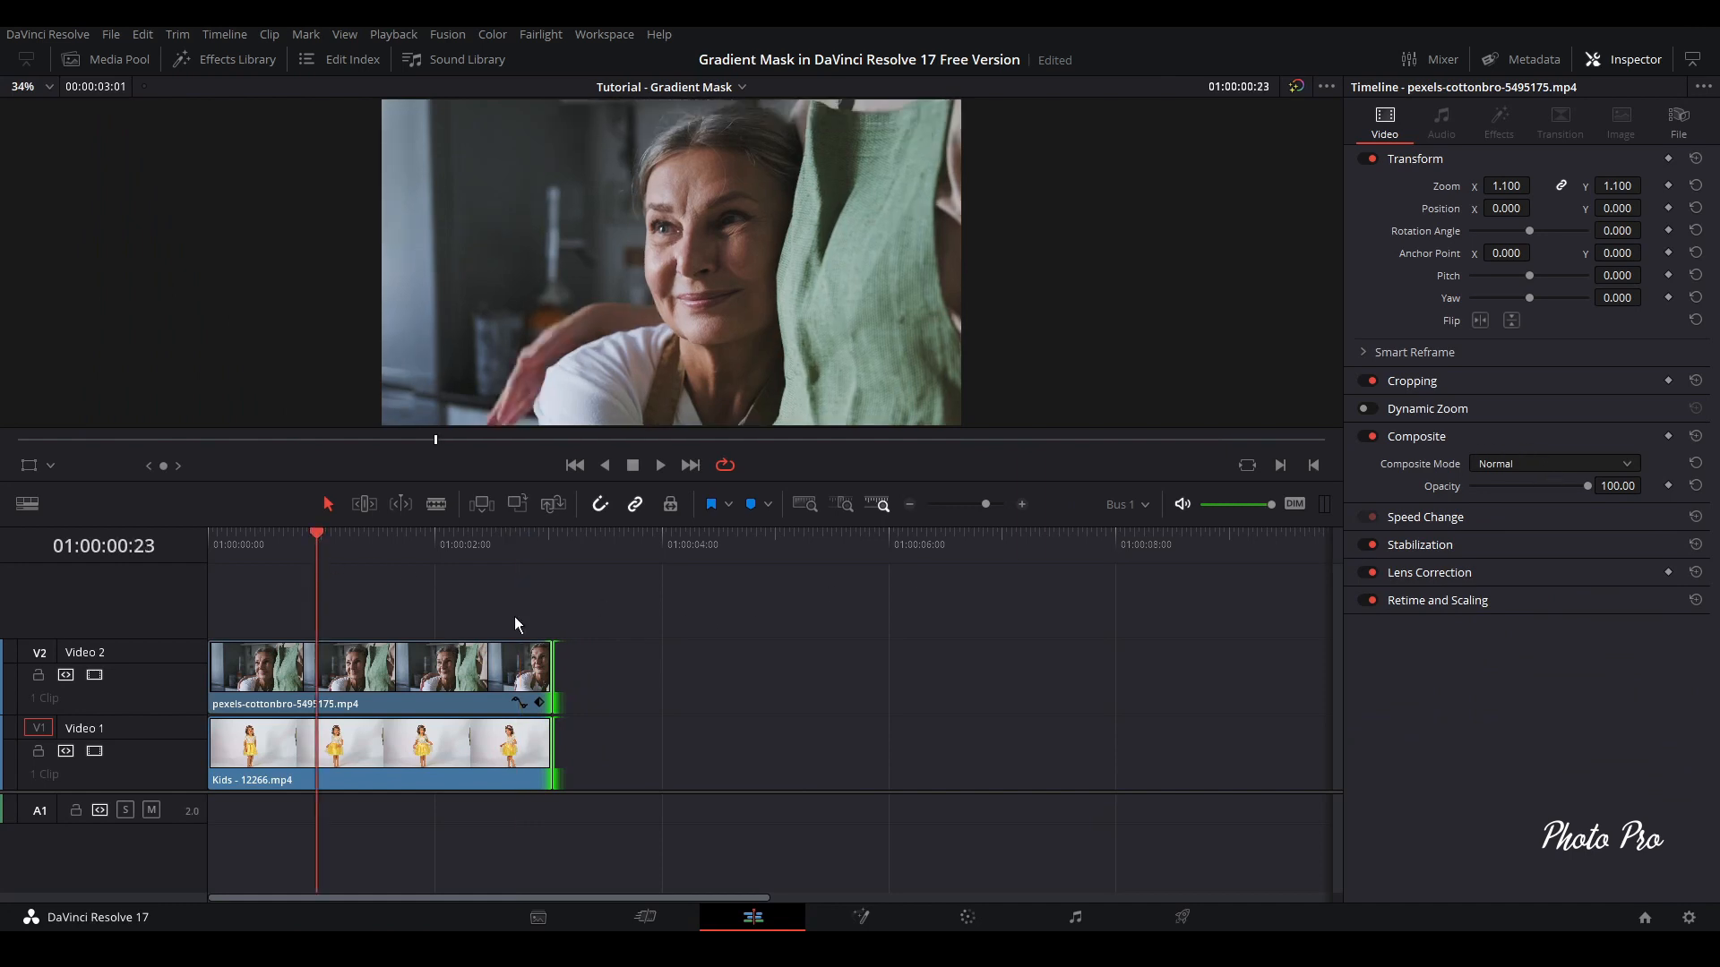
{"action": "left_click_drag", "start_coordinate": [1587, 487], "coordinate": [1533, 492]}
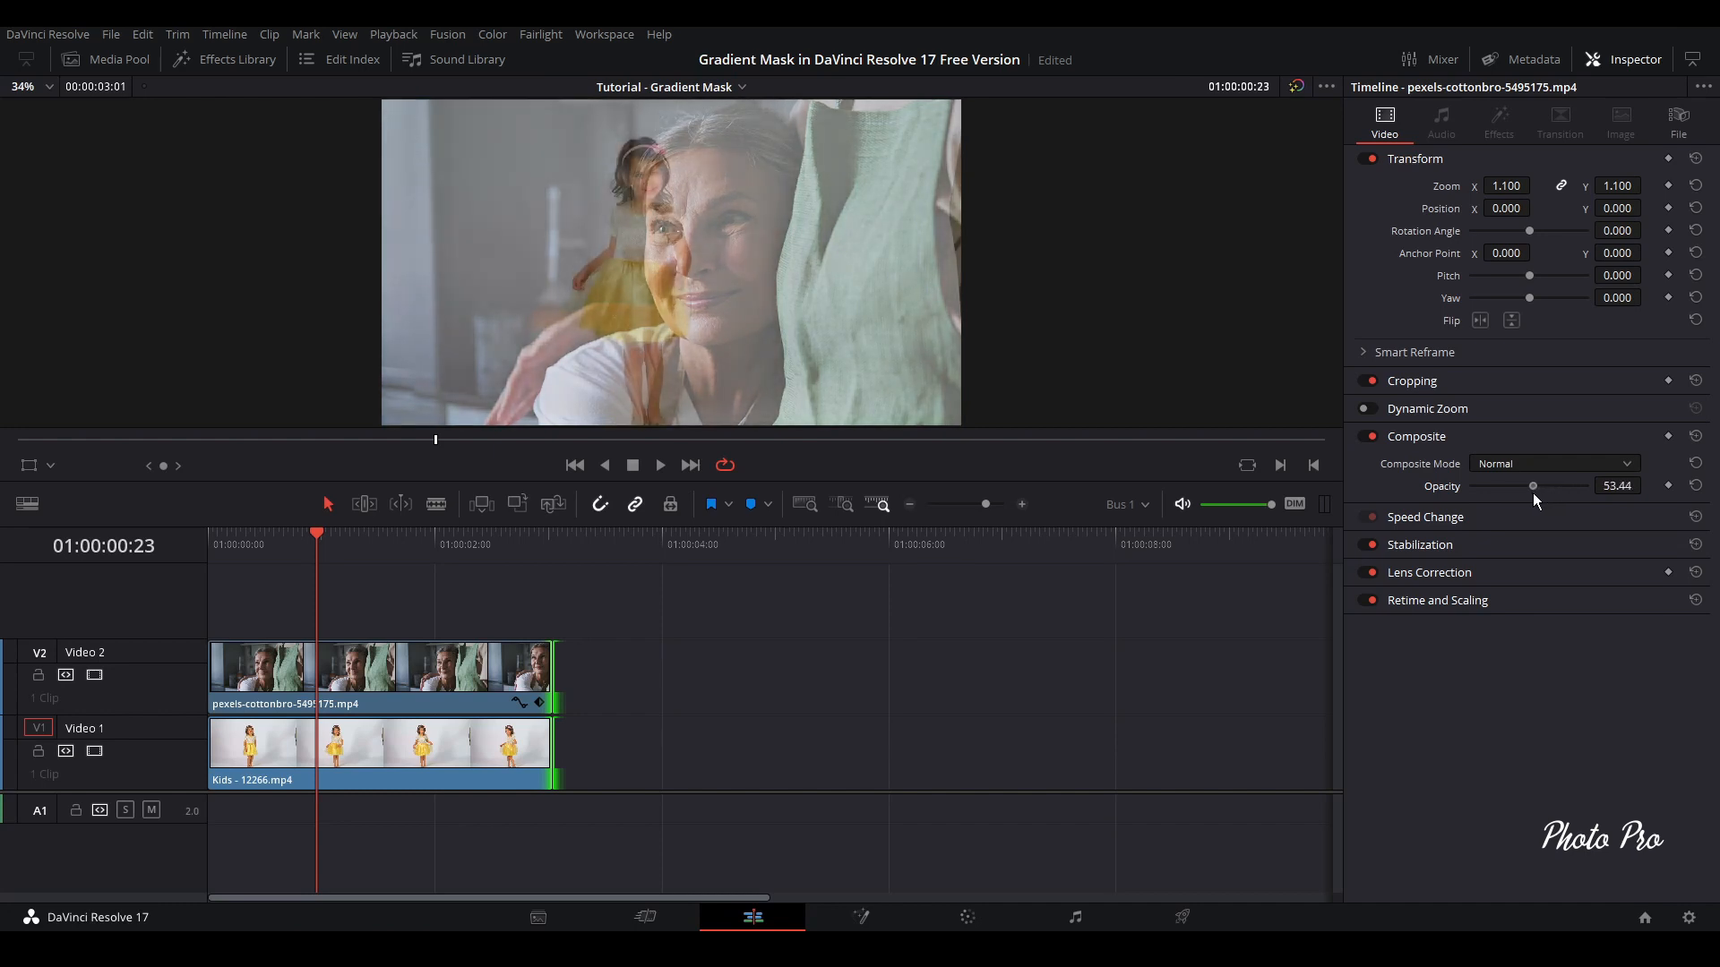
{"action": "left_click_drag", "start_coordinate": [246, 625], "coordinate": [421, 752]}
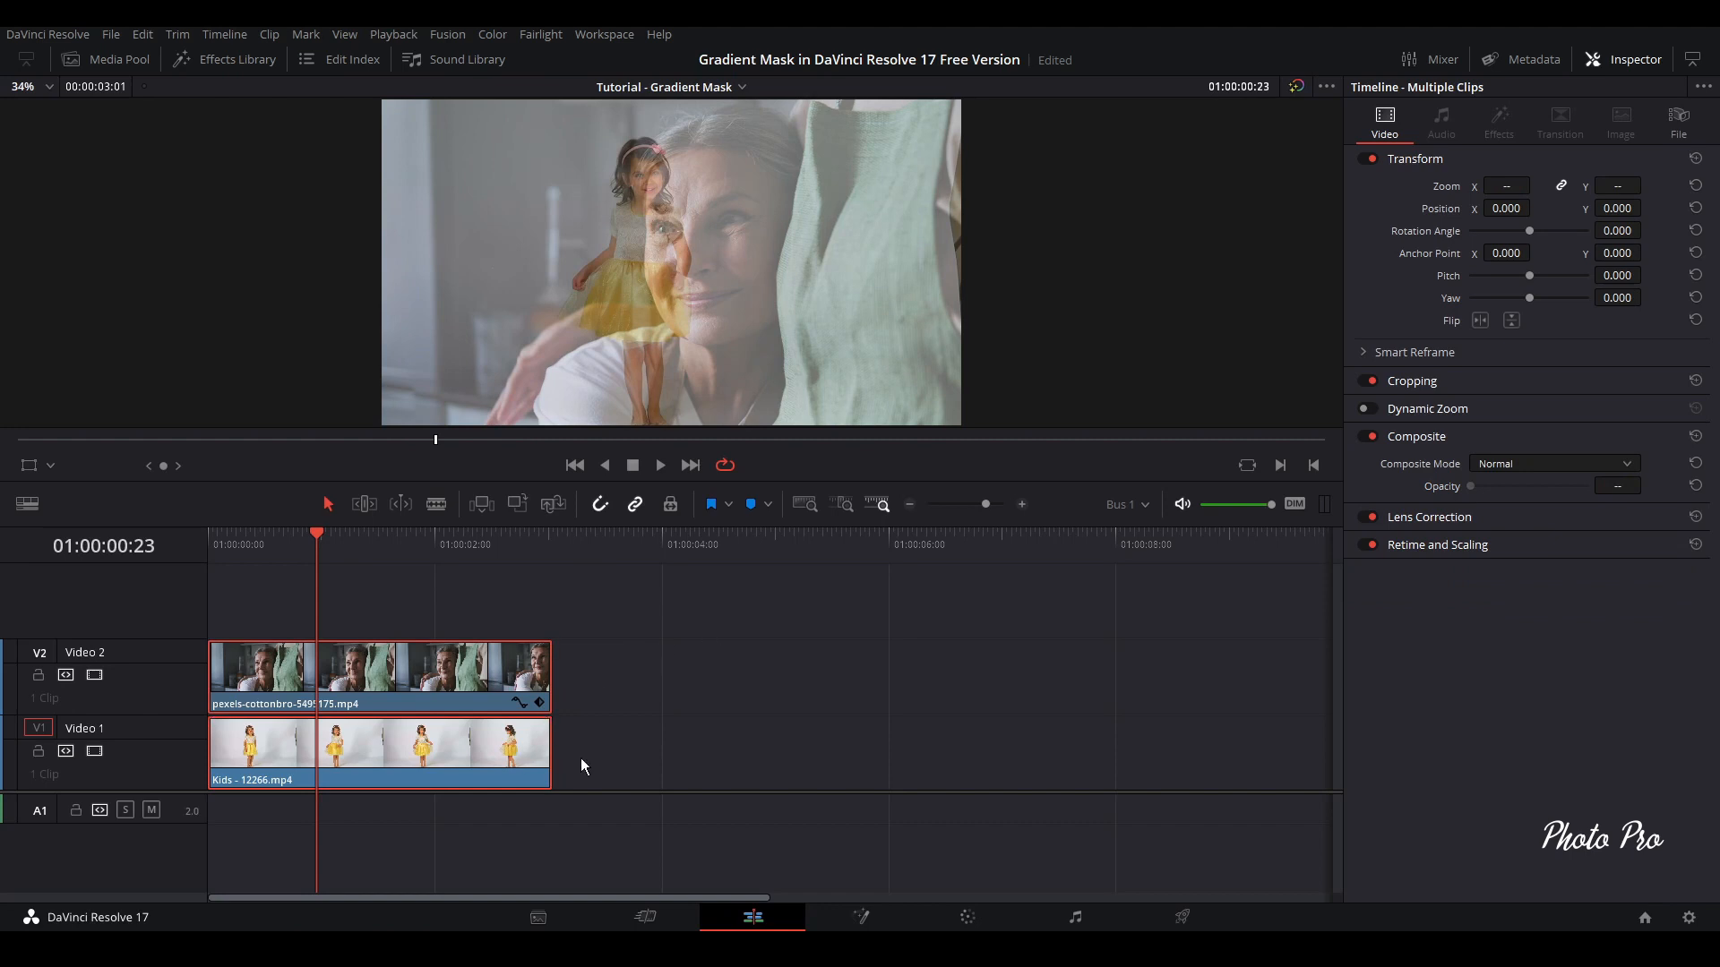
{"action": "left_click", "coordinate": [760, 722]}
{"action": "left_click", "coordinate": [537, 757]}
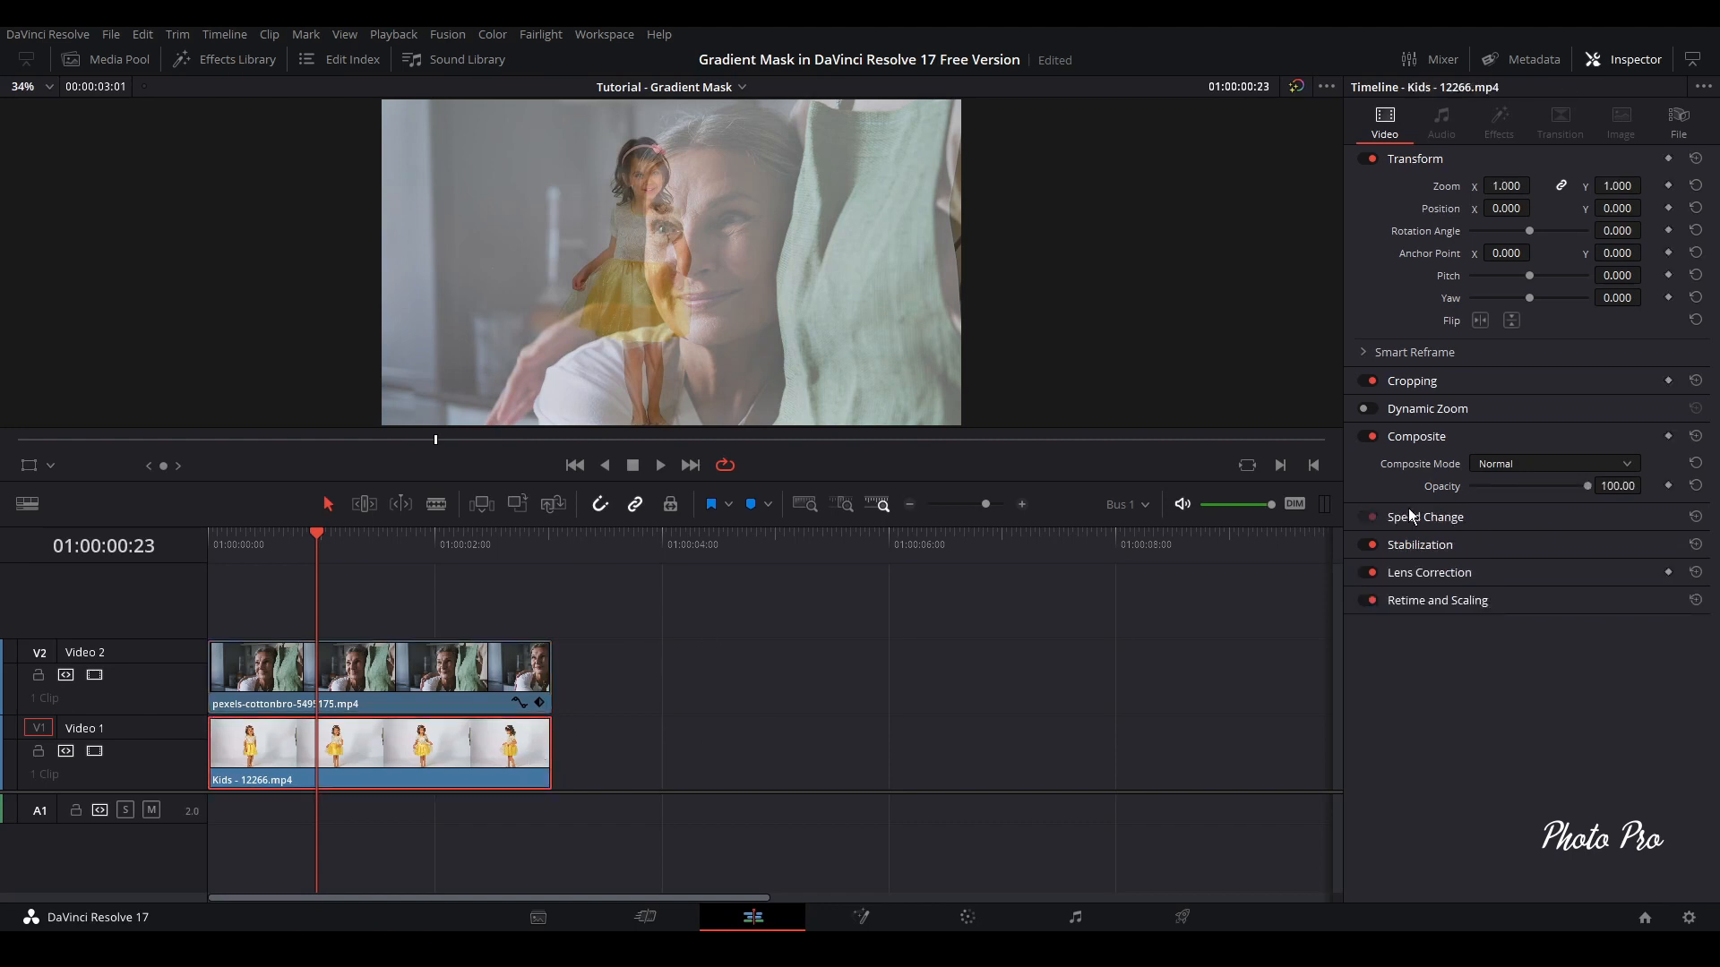
{"action": "left_click", "coordinate": [502, 670]}
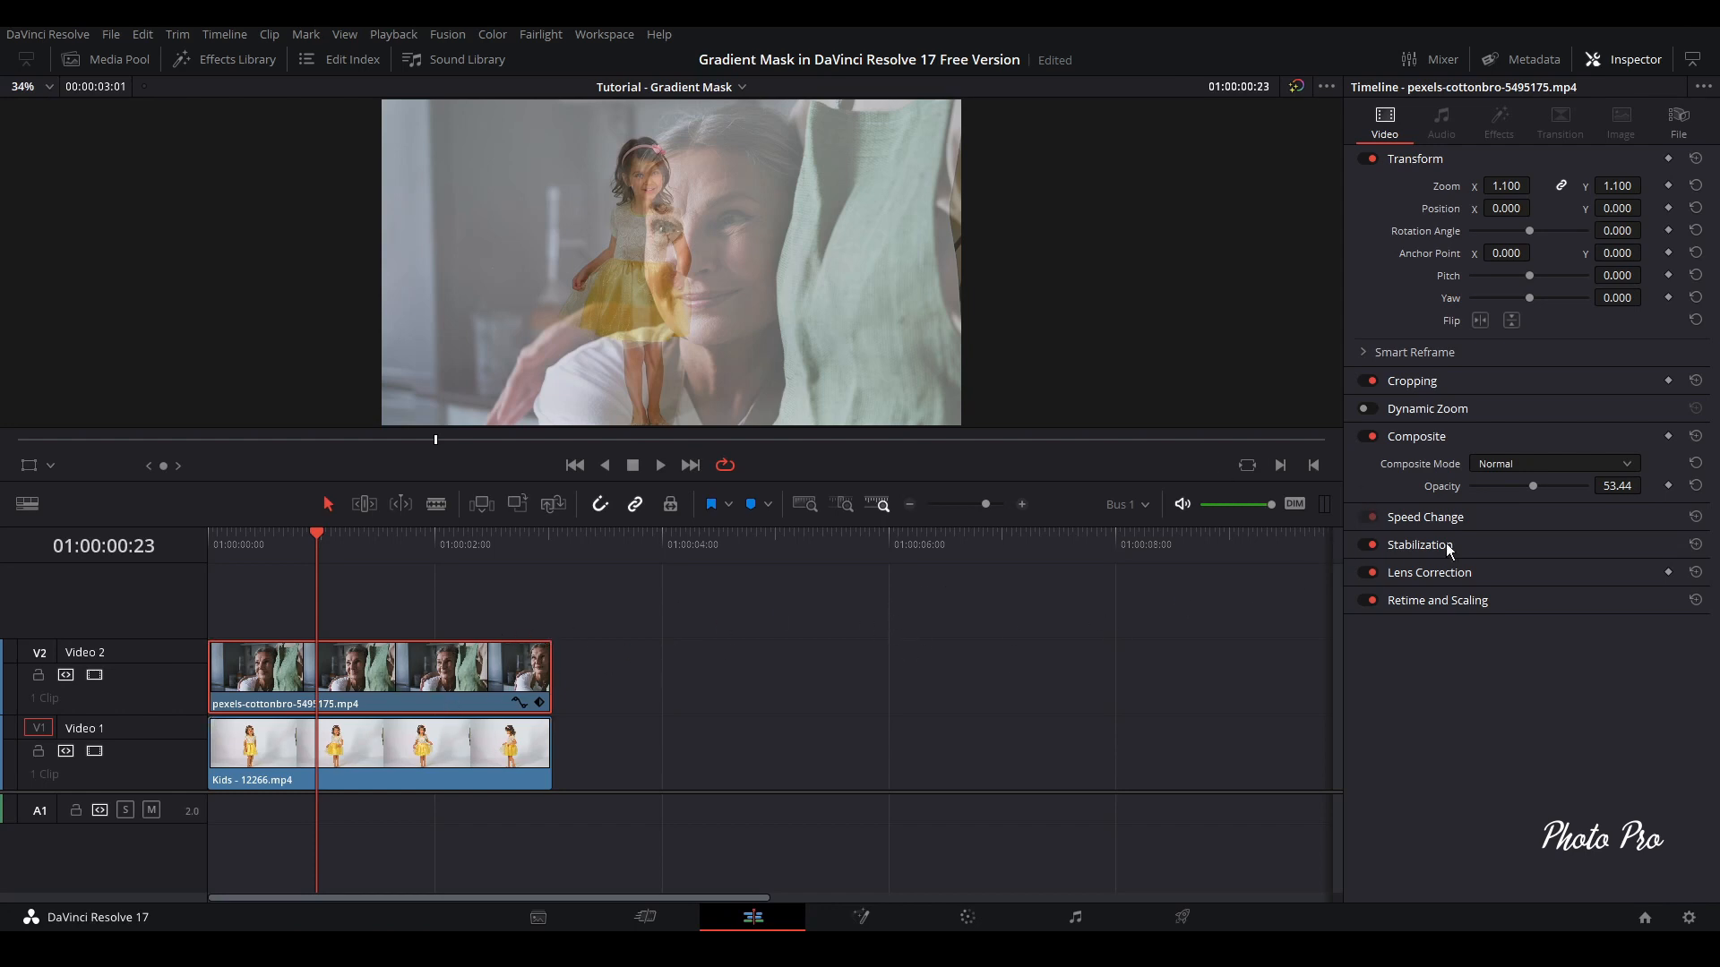
{"action": "left_click_drag", "start_coordinate": [1535, 484], "coordinate": [1550, 491]}
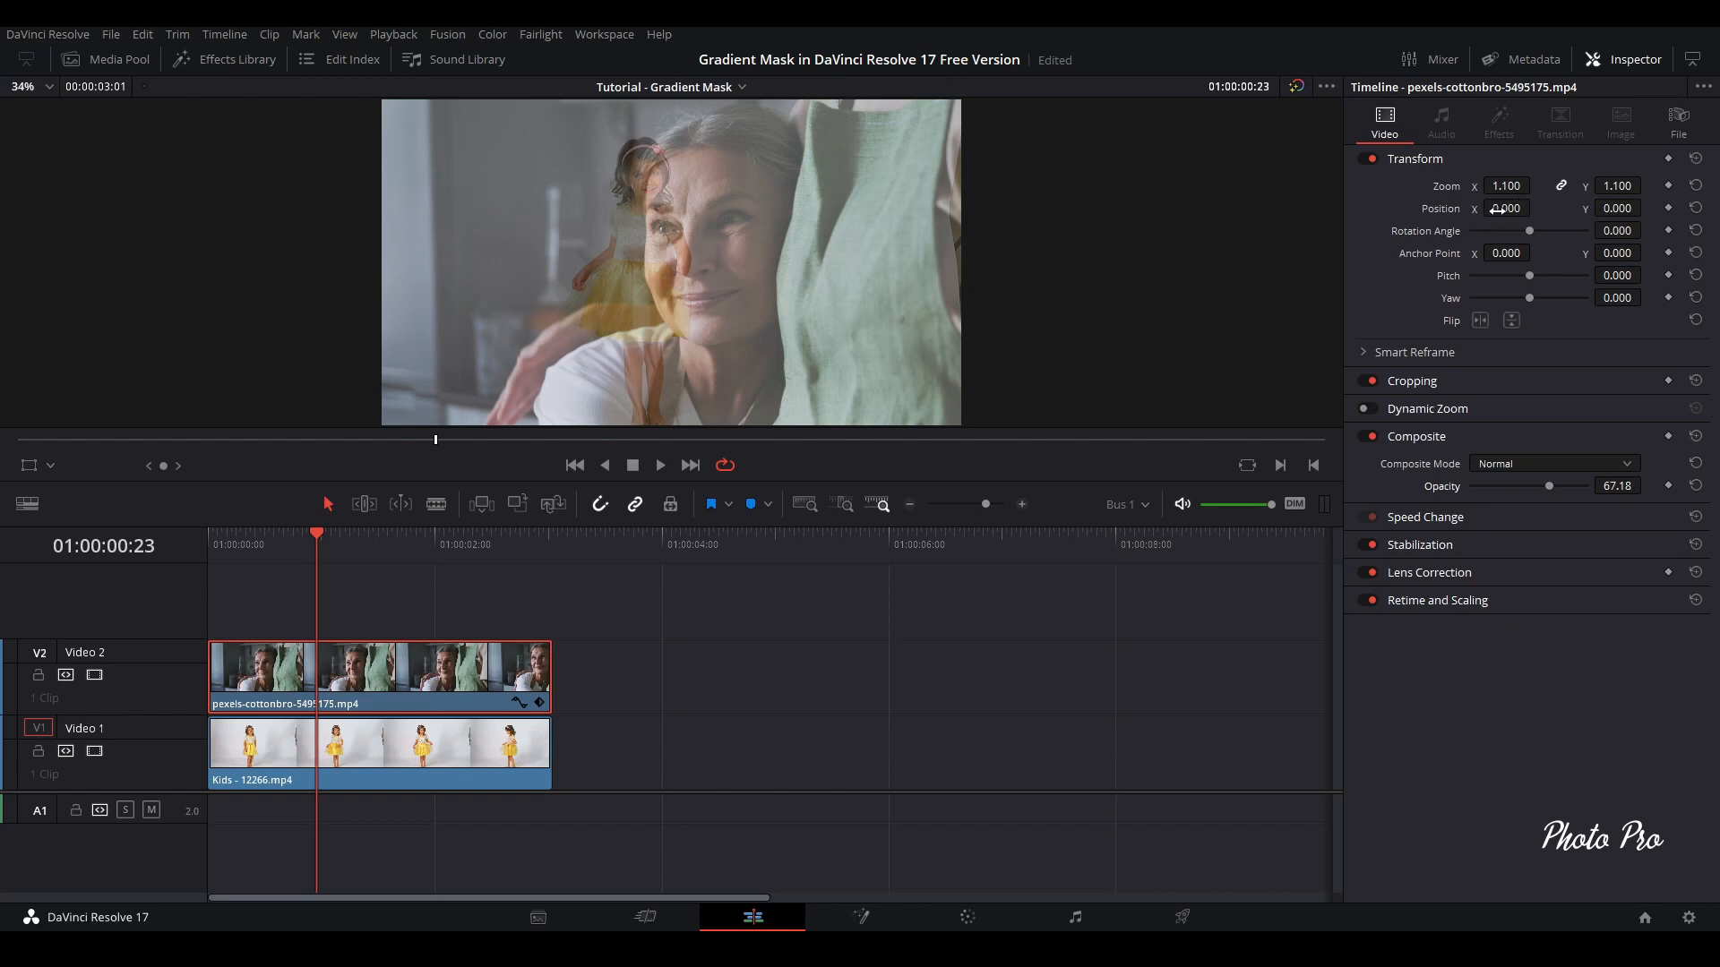
Set the horizontal position of the Video 2 clip to 491 and of the Kids clip to -466
{"action": "left_click_drag", "start_coordinate": [1498, 210], "coordinate": [1536, 206]}
{"action": "left_click", "coordinate": [408, 757]}
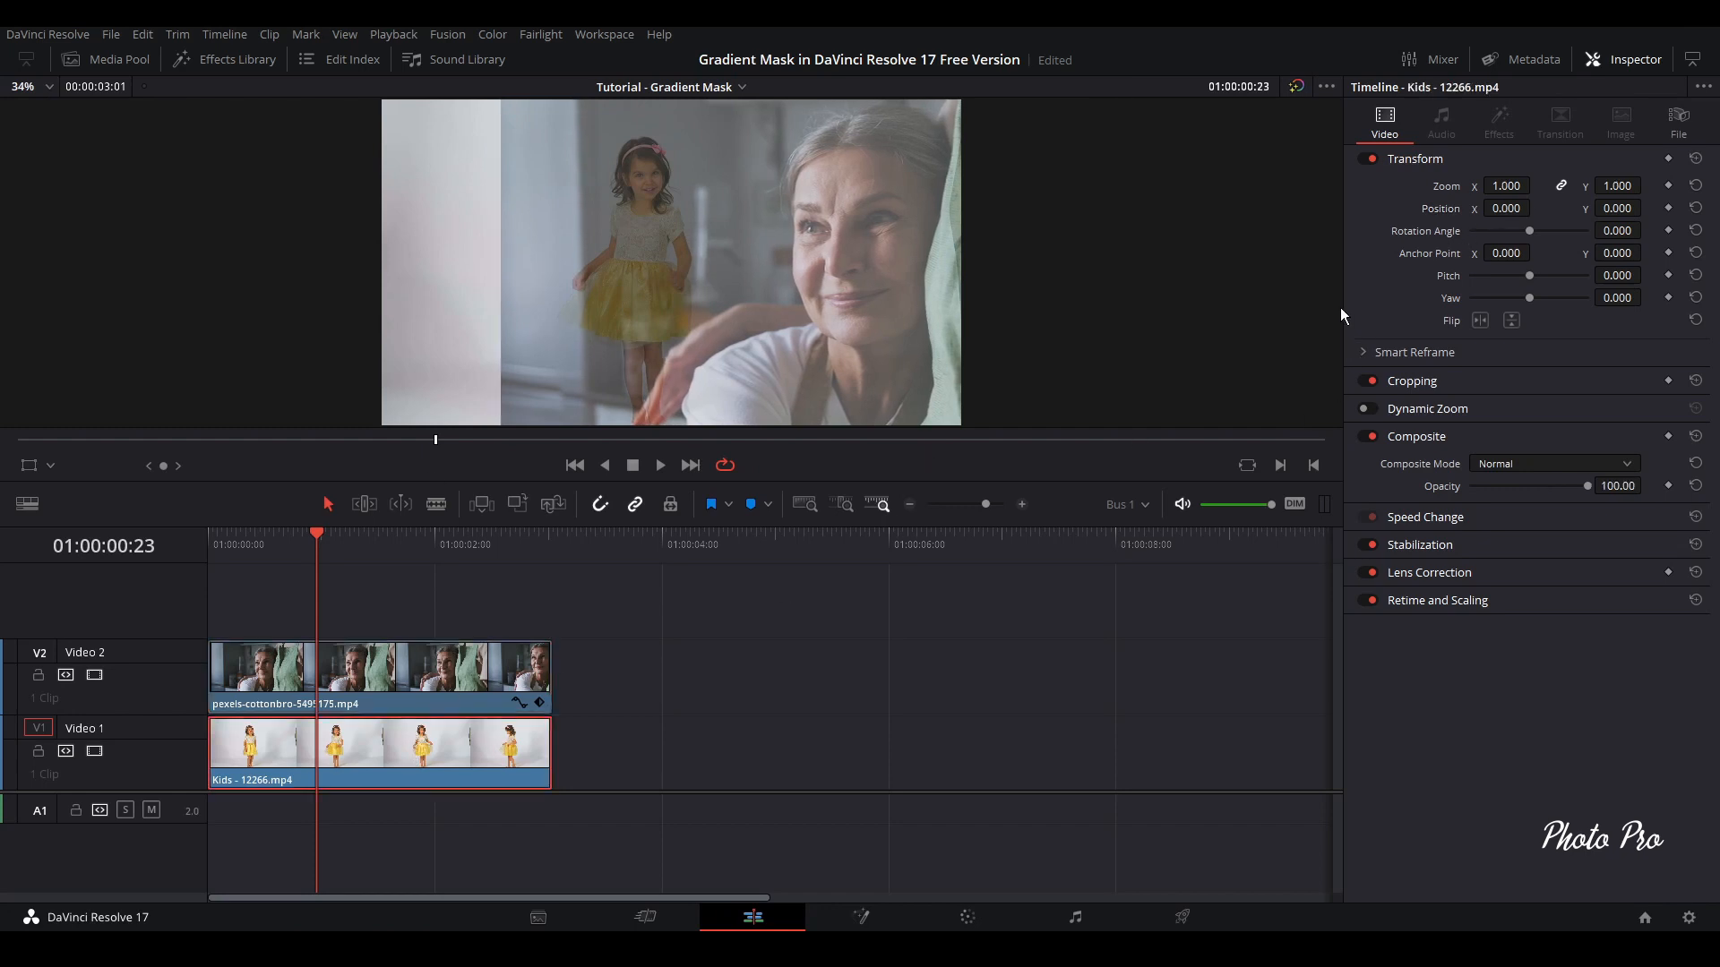
{"action": "mouse_move", "coordinate": [1513, 208]}
{"action": "left_mouse_down"}
{"action": "mouse_move", "coordinate": [1429, 208]}
{"action": "mouse_move", "coordinate": [1501, 210]}
{"action": "left_mouse_up"}
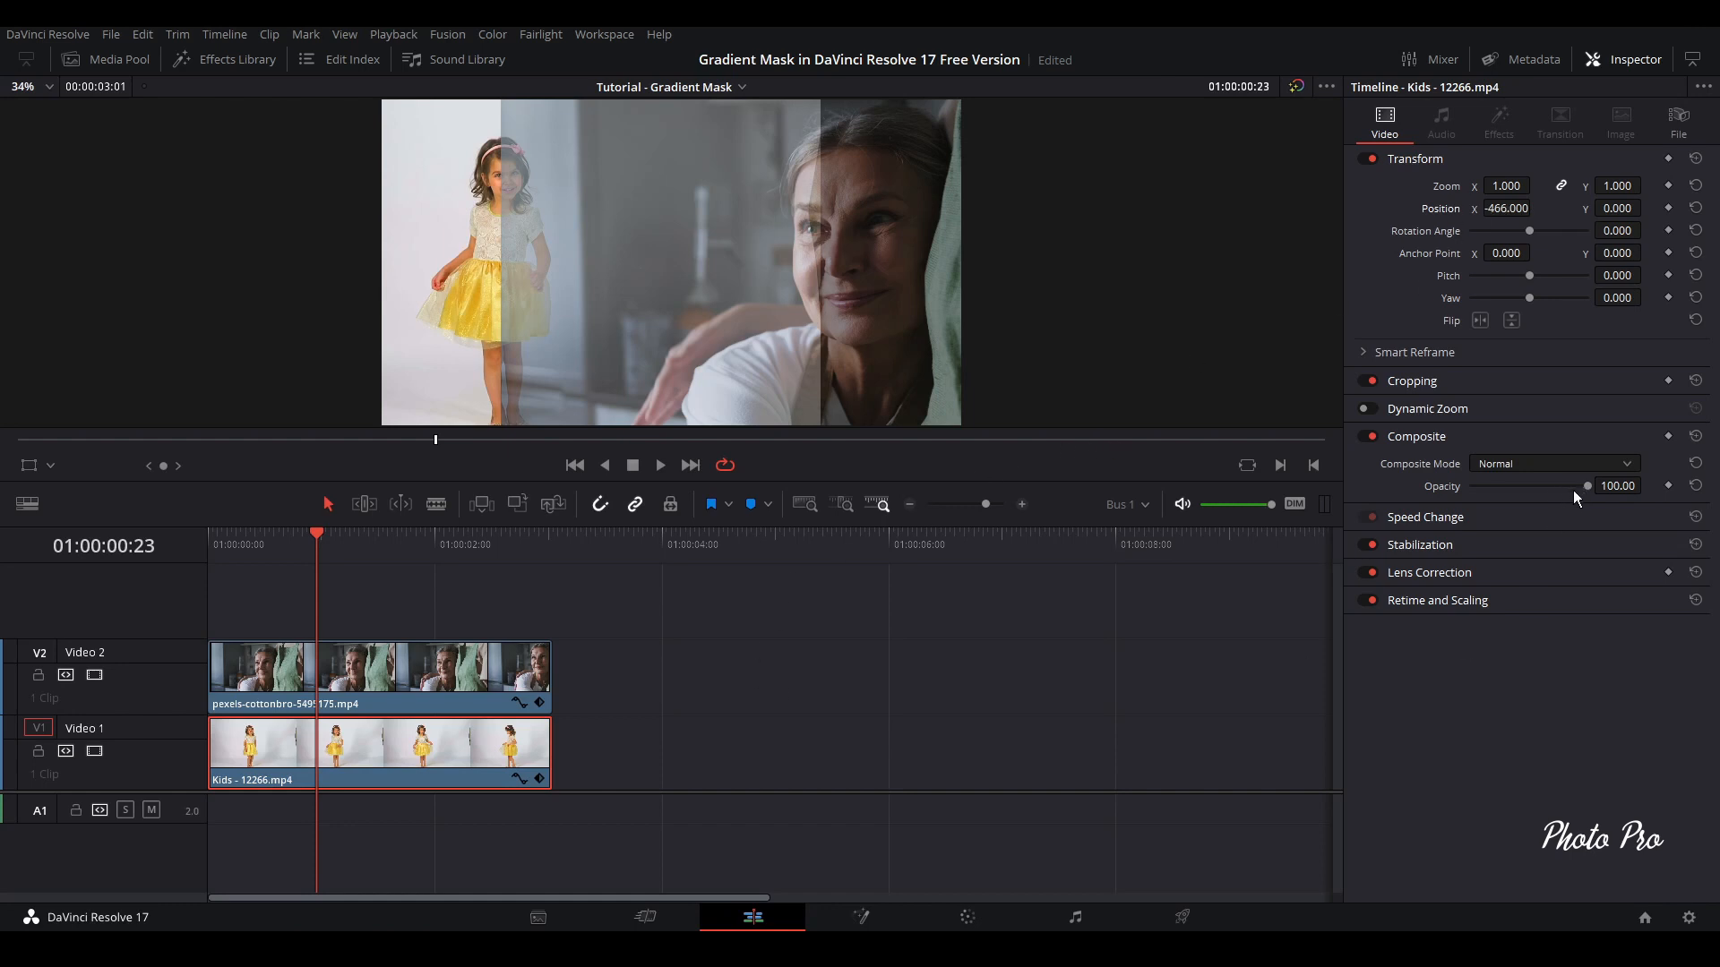
Restore the opacity of the Video 2 clip to 100
{"action": "left_click", "coordinate": [405, 706]}
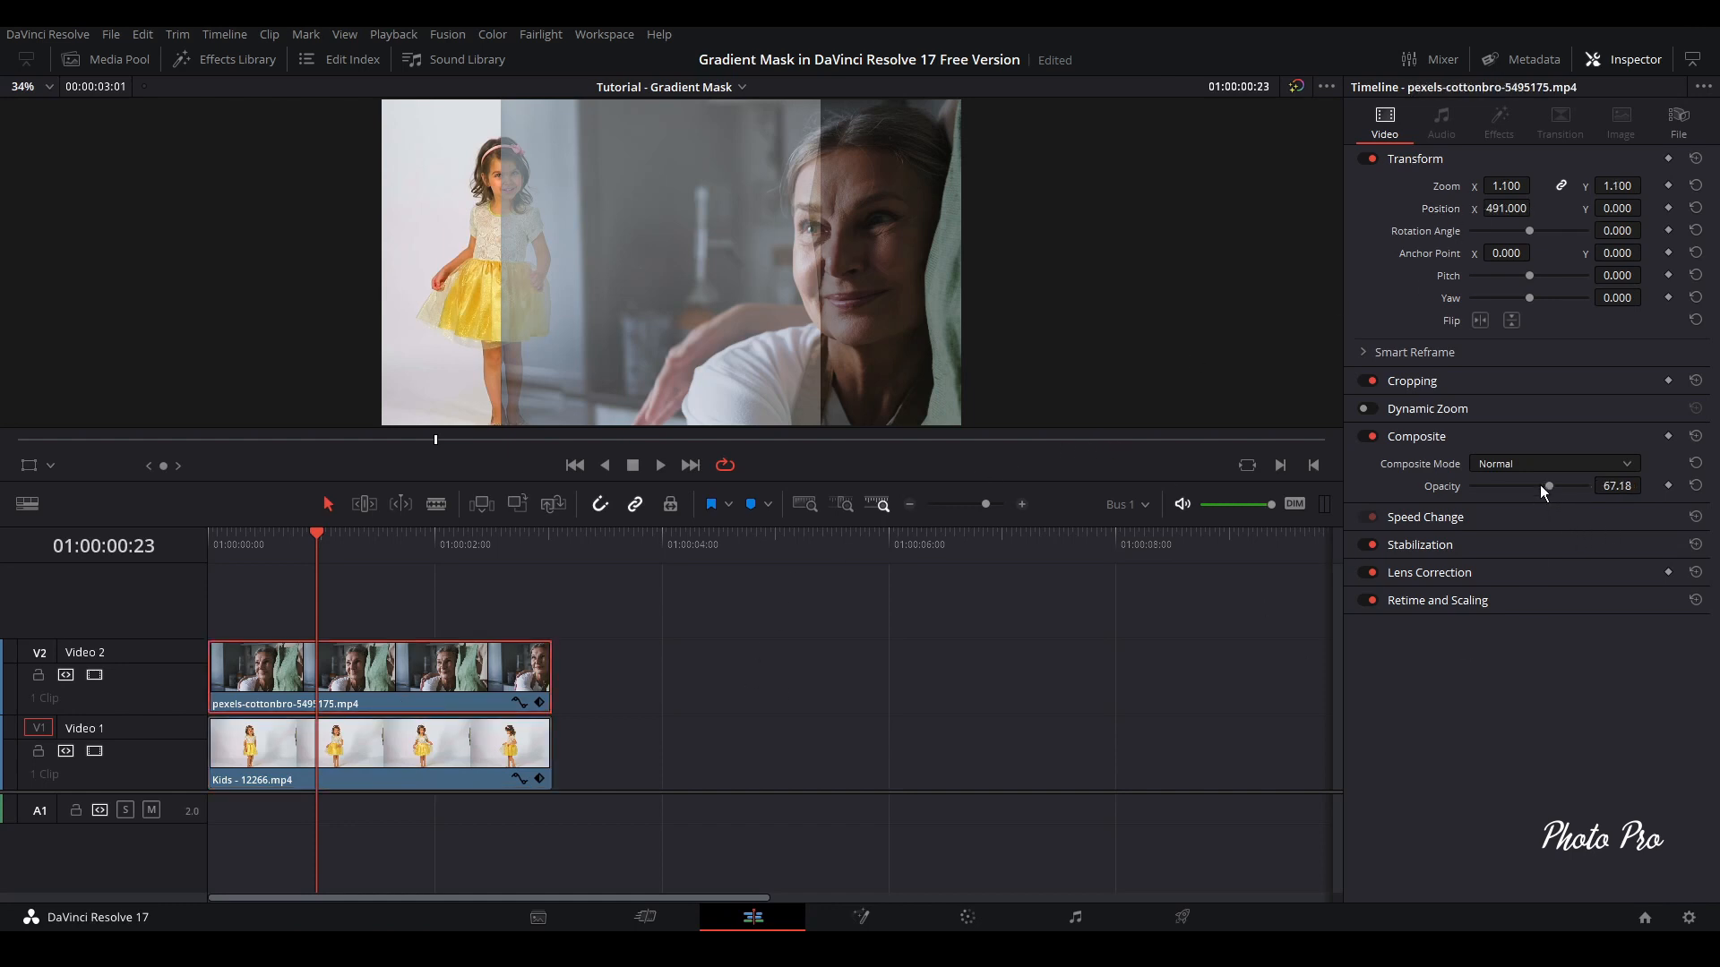
{"action": "left_click_drag", "start_coordinate": [1548, 486], "coordinate": [1648, 486]}
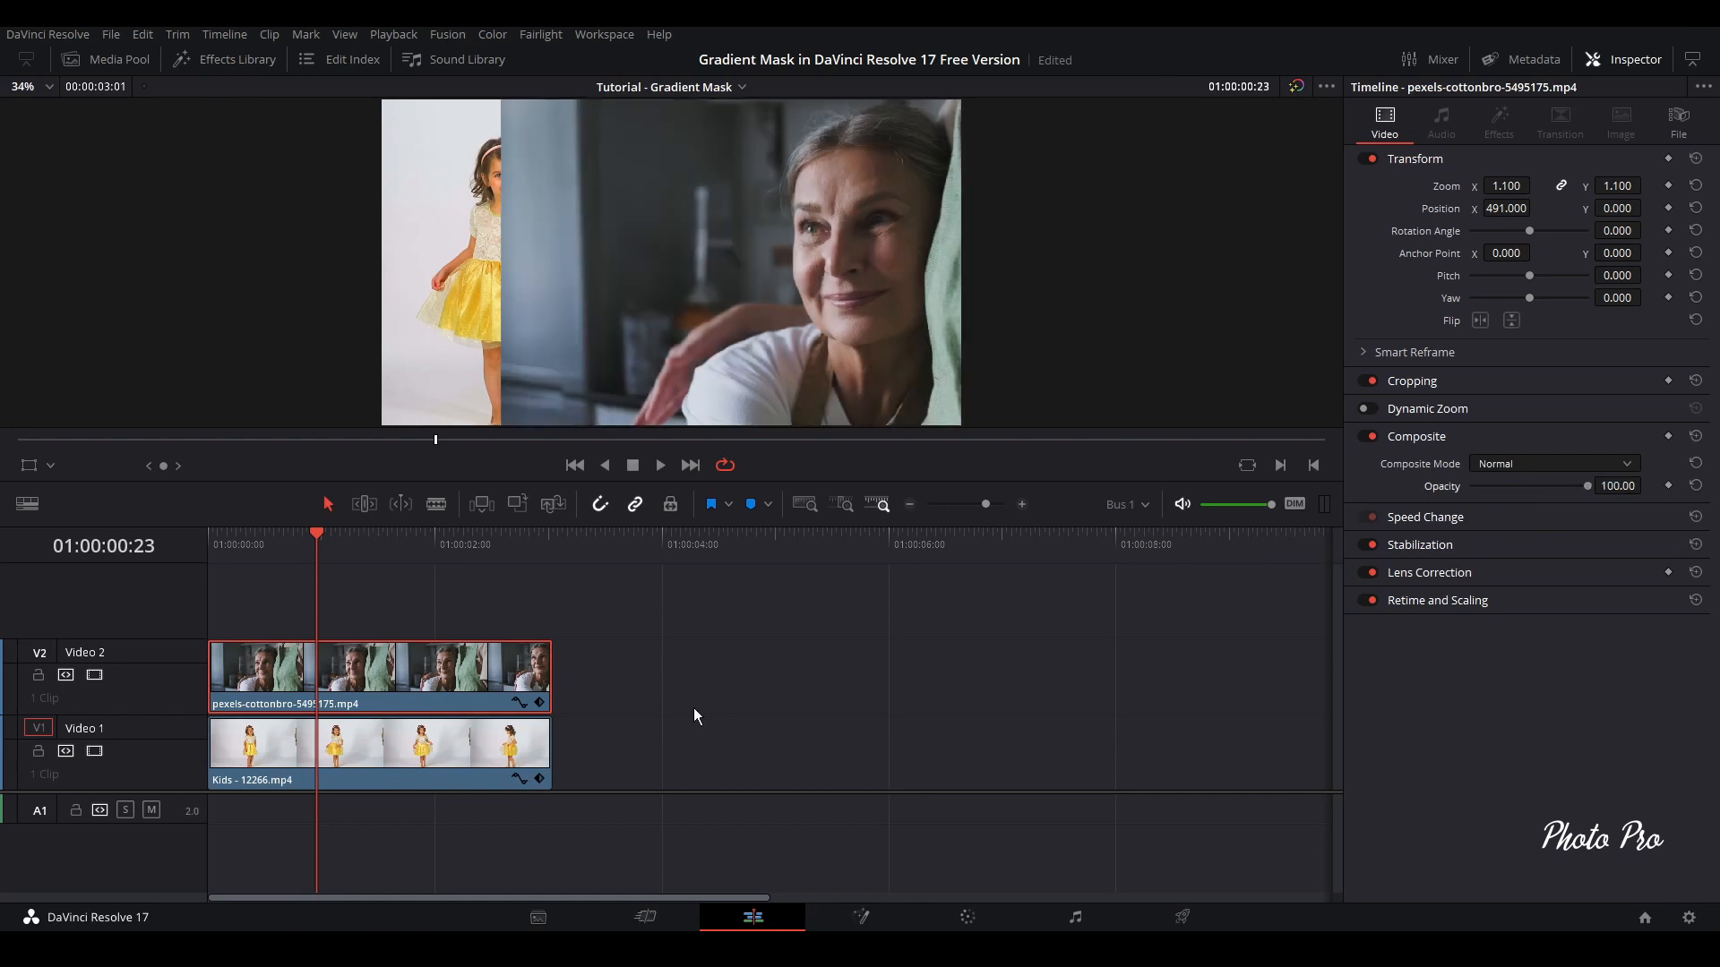
Switch to the Color page and show the clip thumbnails and the node graph
{"action": "left_click", "coordinate": [968, 918]}
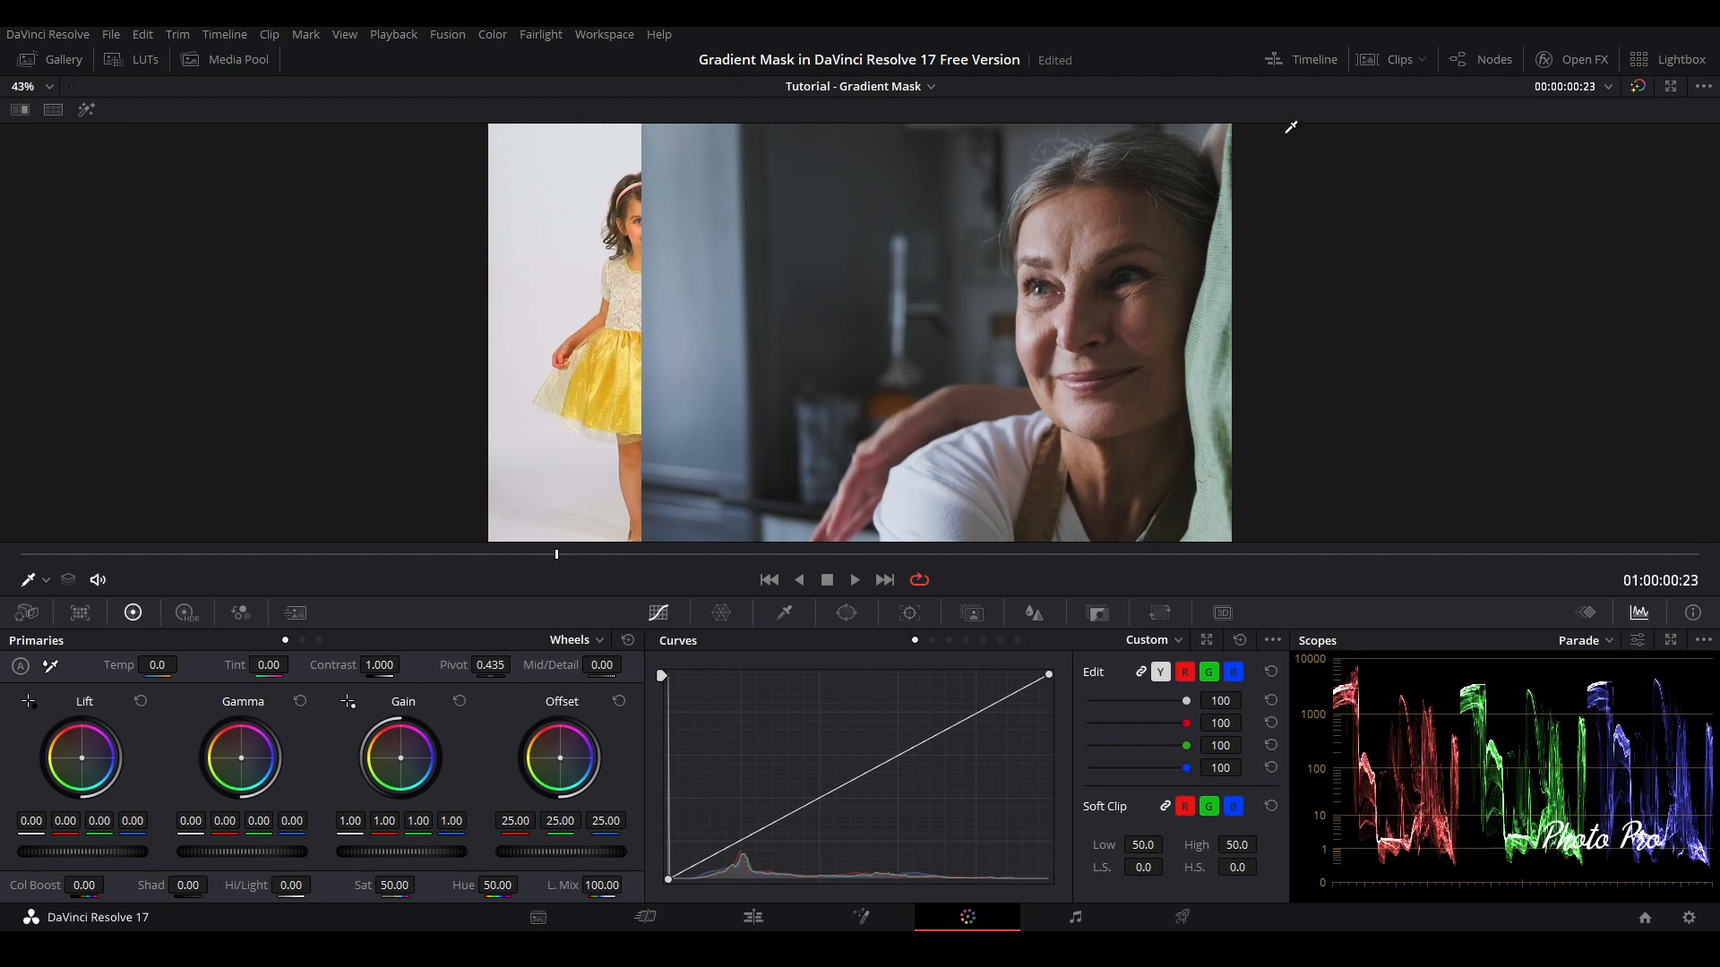
{"action": "left_click", "coordinate": [1397, 60]}
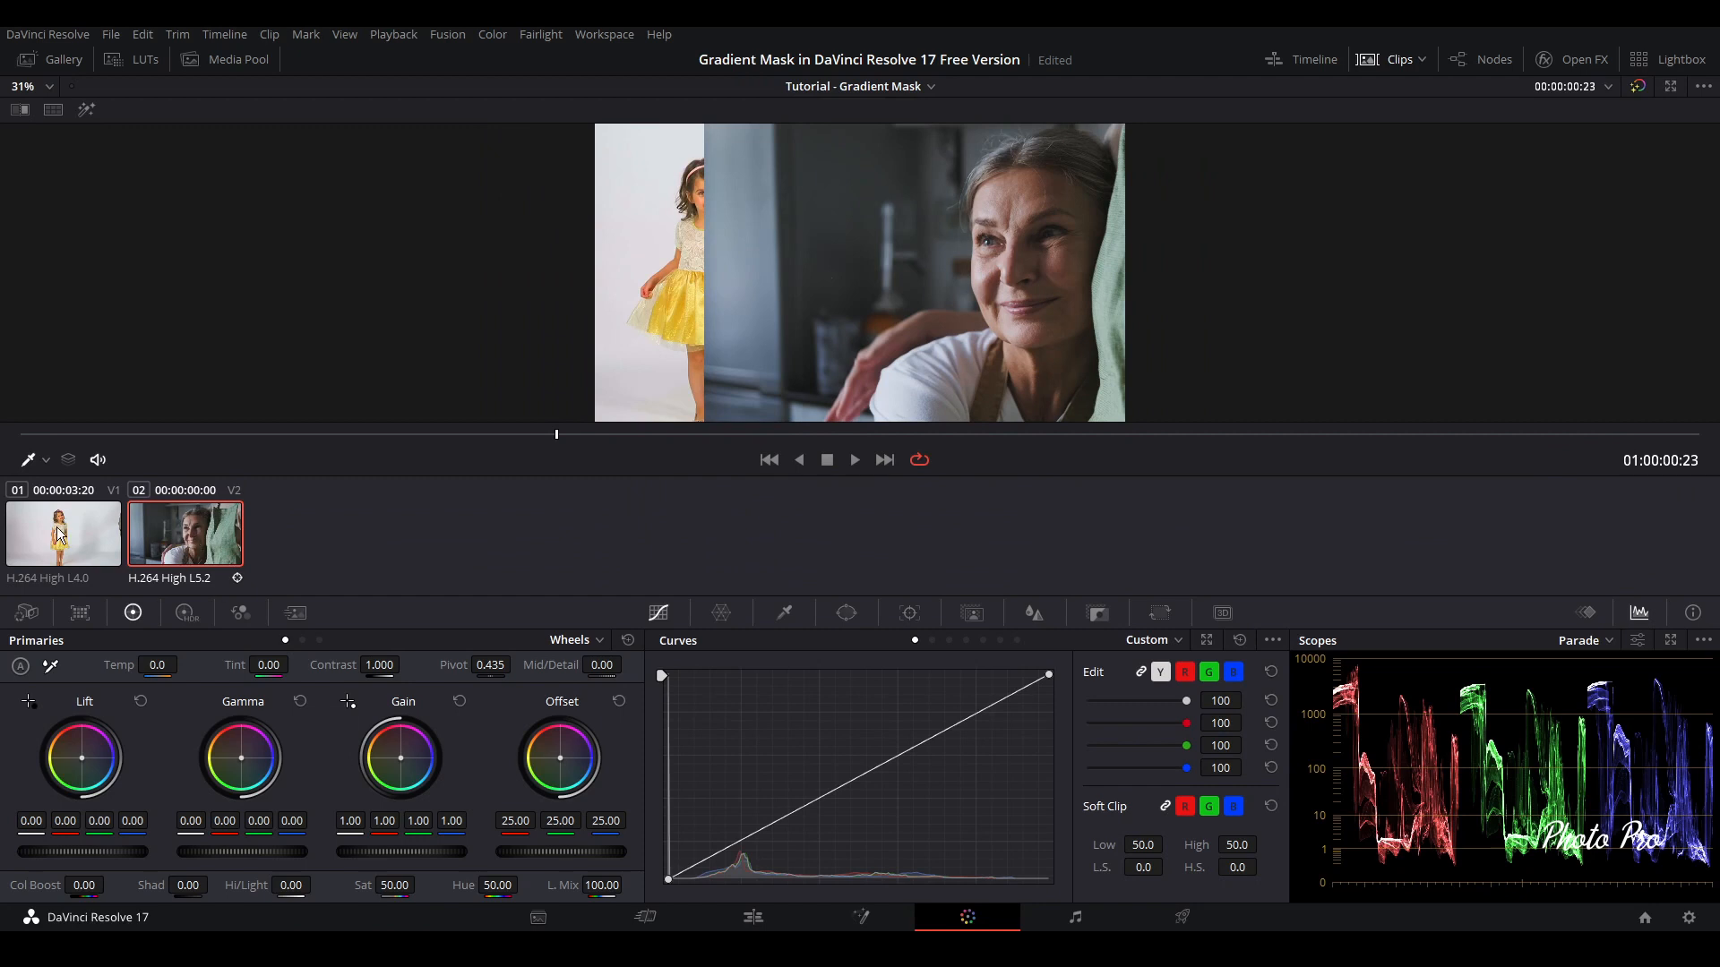
{"action": "left_click", "coordinate": [1490, 61]}
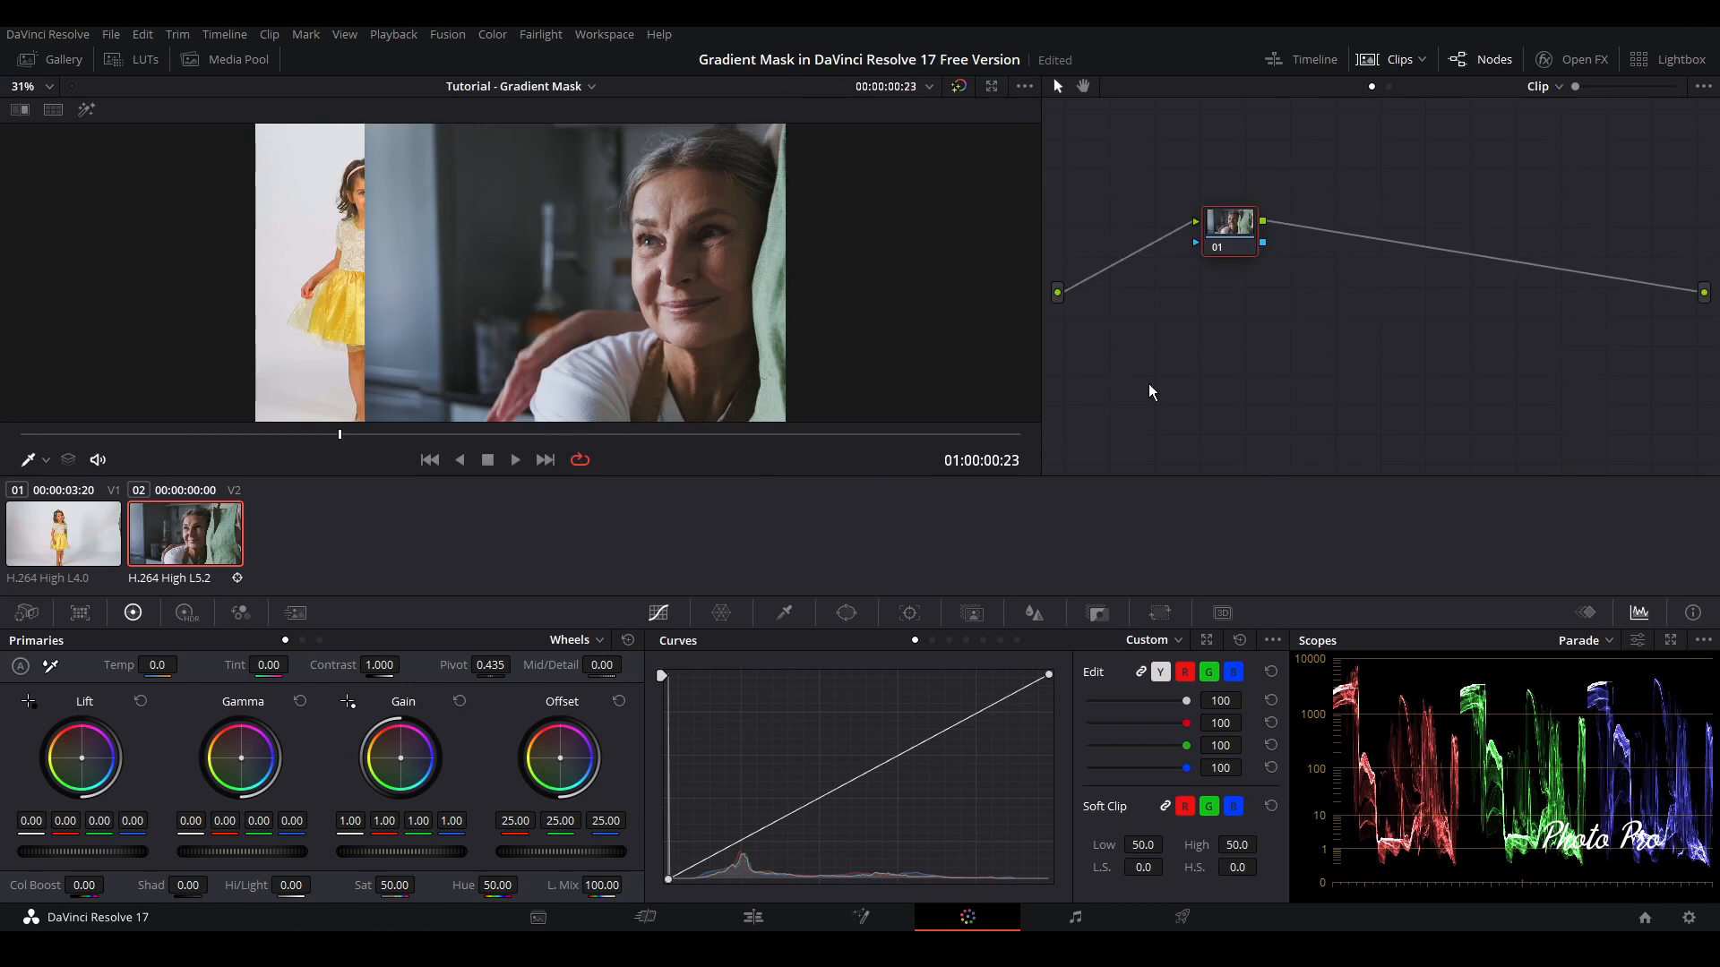
Move node 01 closer to the source input and add an alpha output linked to its key output
{"action": "left_click_drag", "start_coordinate": [1229, 254], "coordinate": [1177, 254]}
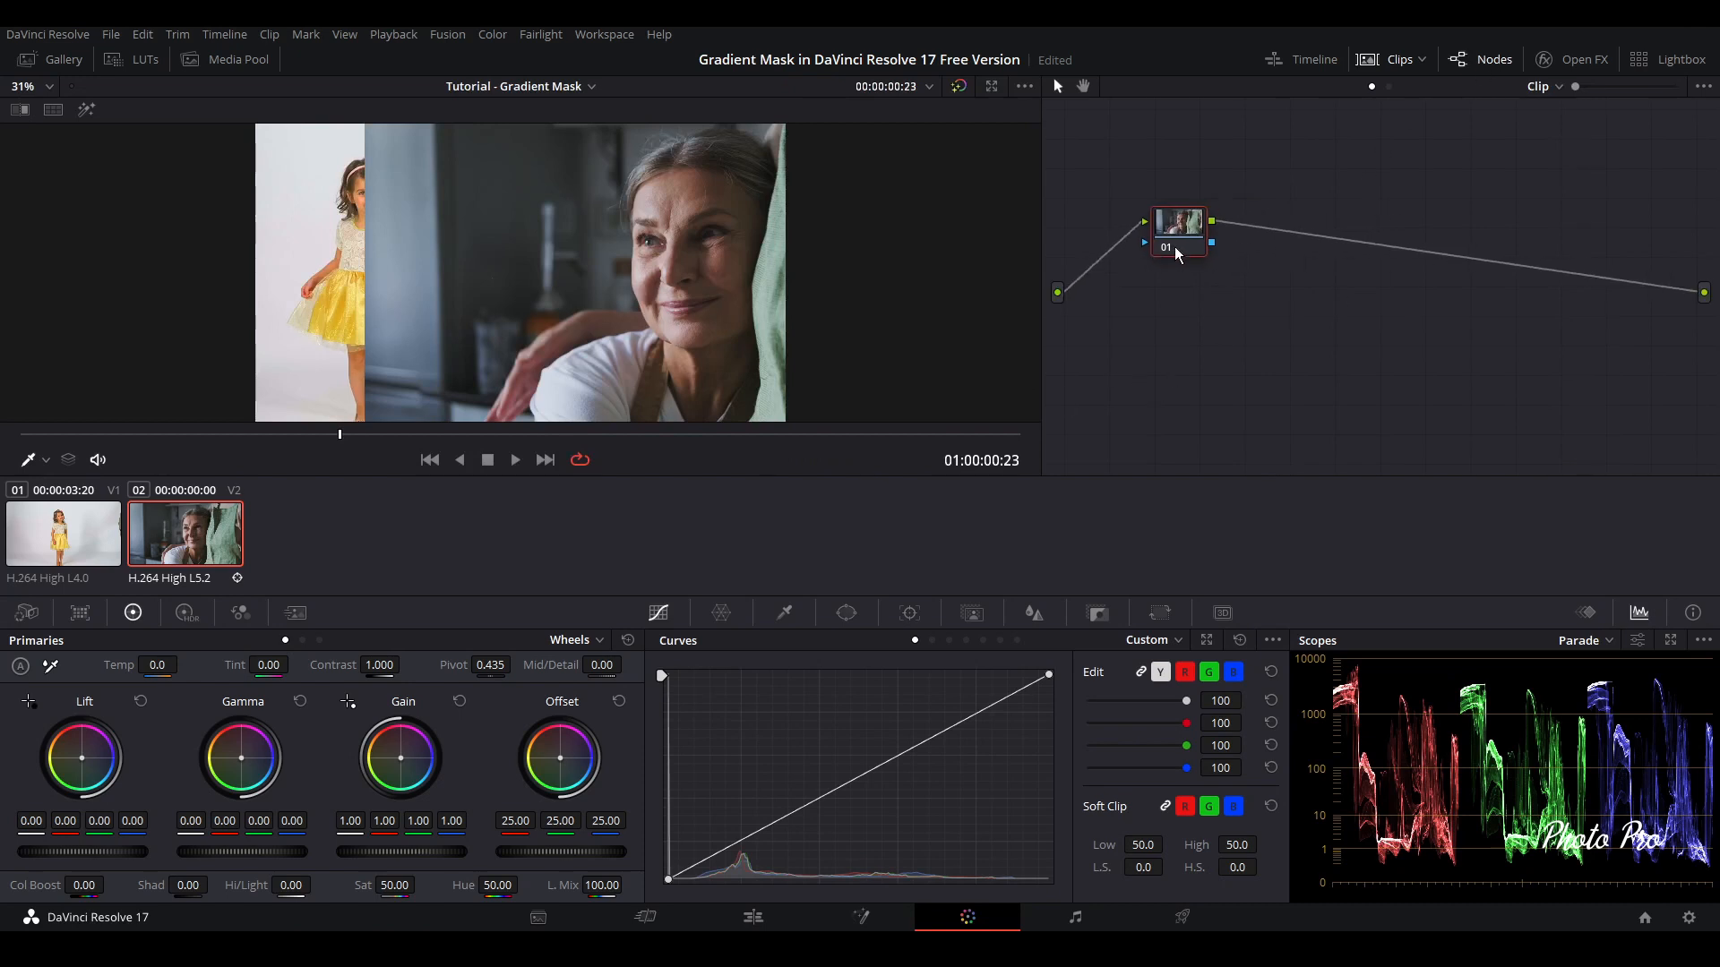
{"action": "right_click", "coordinate": [1276, 332]}
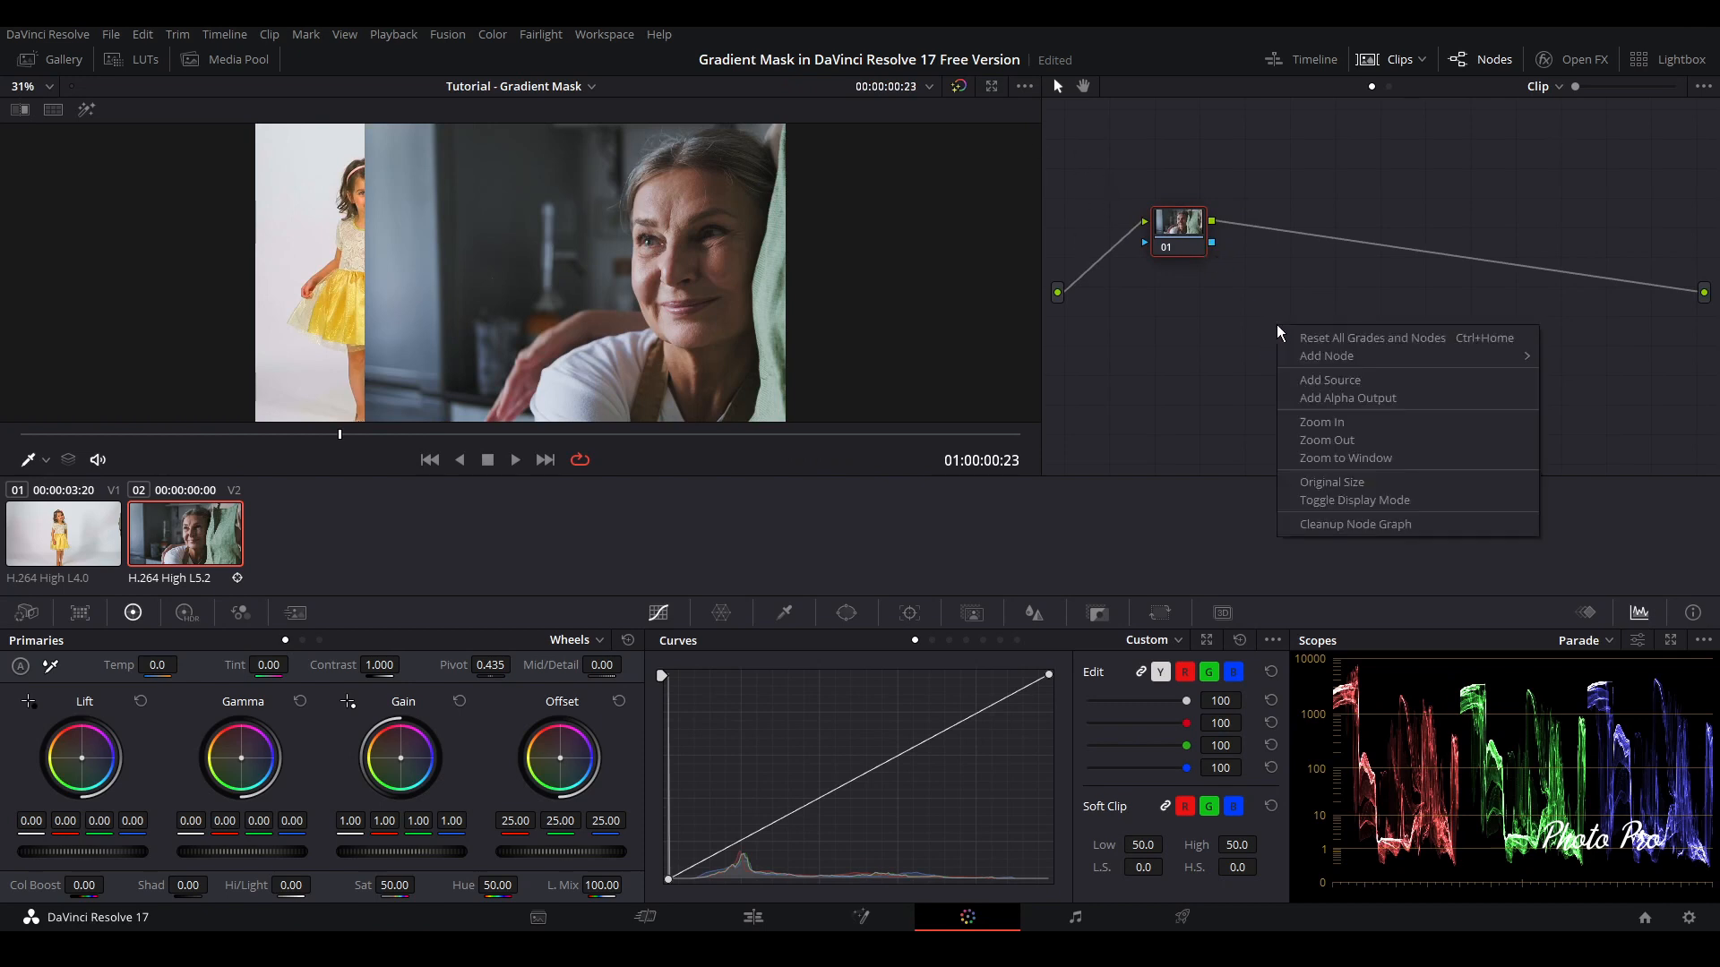
{"action": "left_click", "coordinate": [1329, 402]}
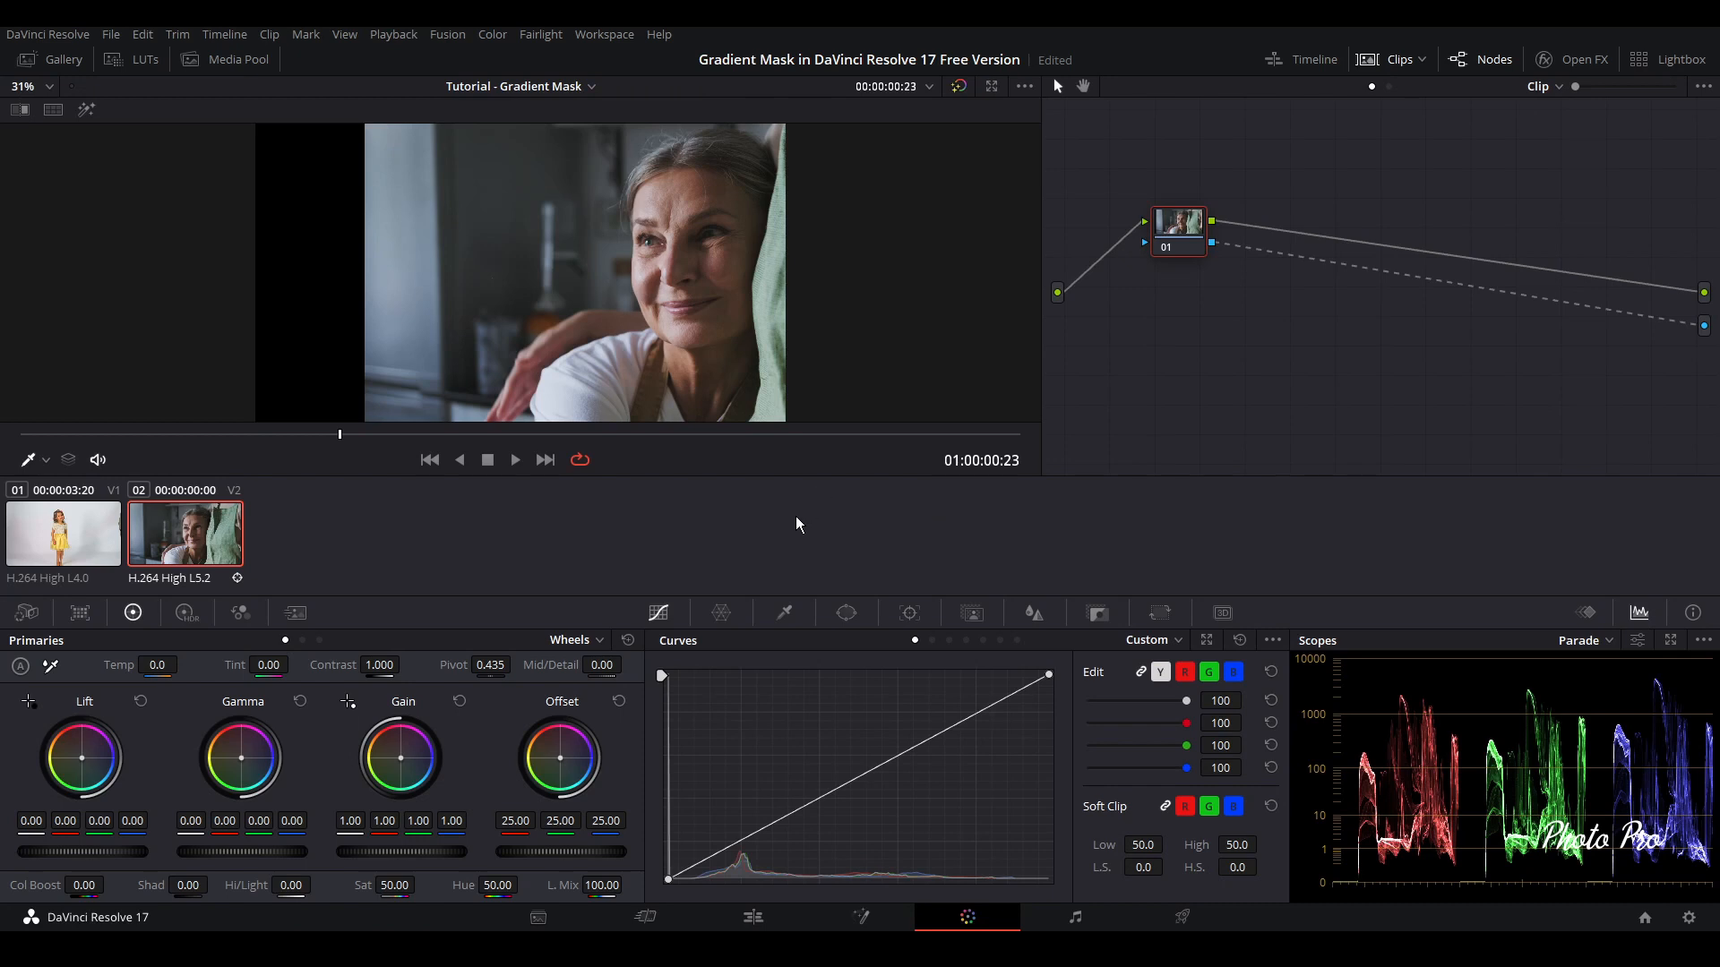
Add a gradient power window to node 01 of the Video 2 clip
{"action": "left_click", "coordinate": [846, 613]}
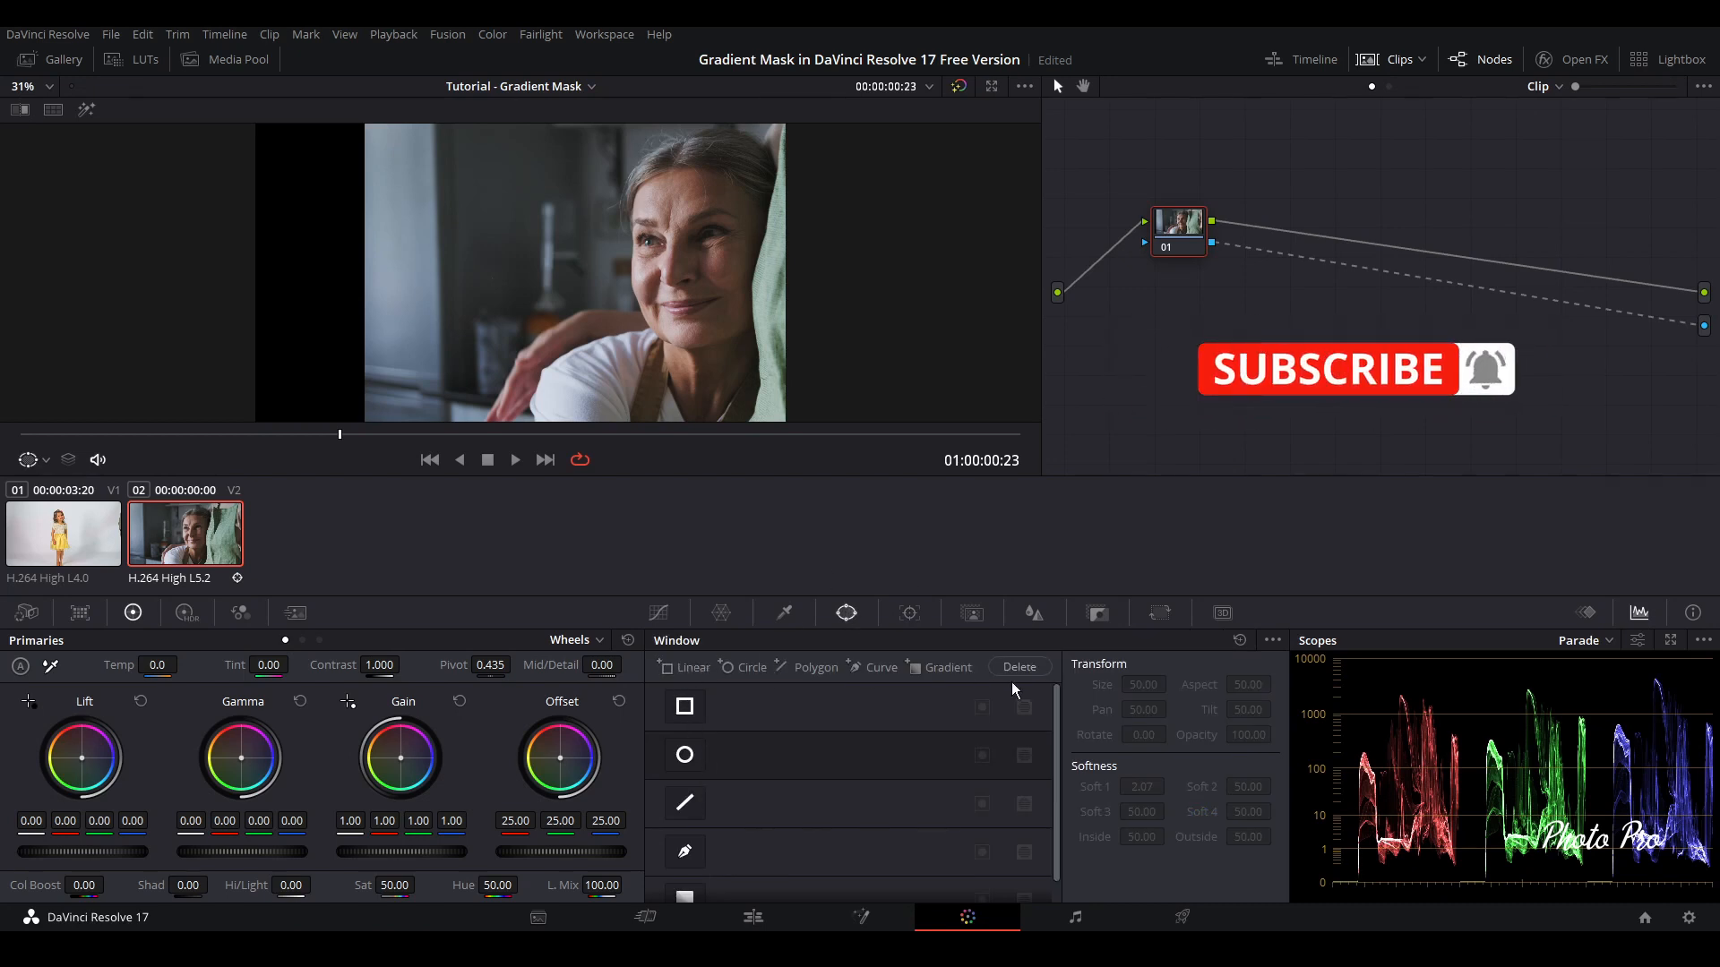
{"action": "scroll", "coordinate": [889, 734], "scroll_direction": "down", "scroll_amount": 1}
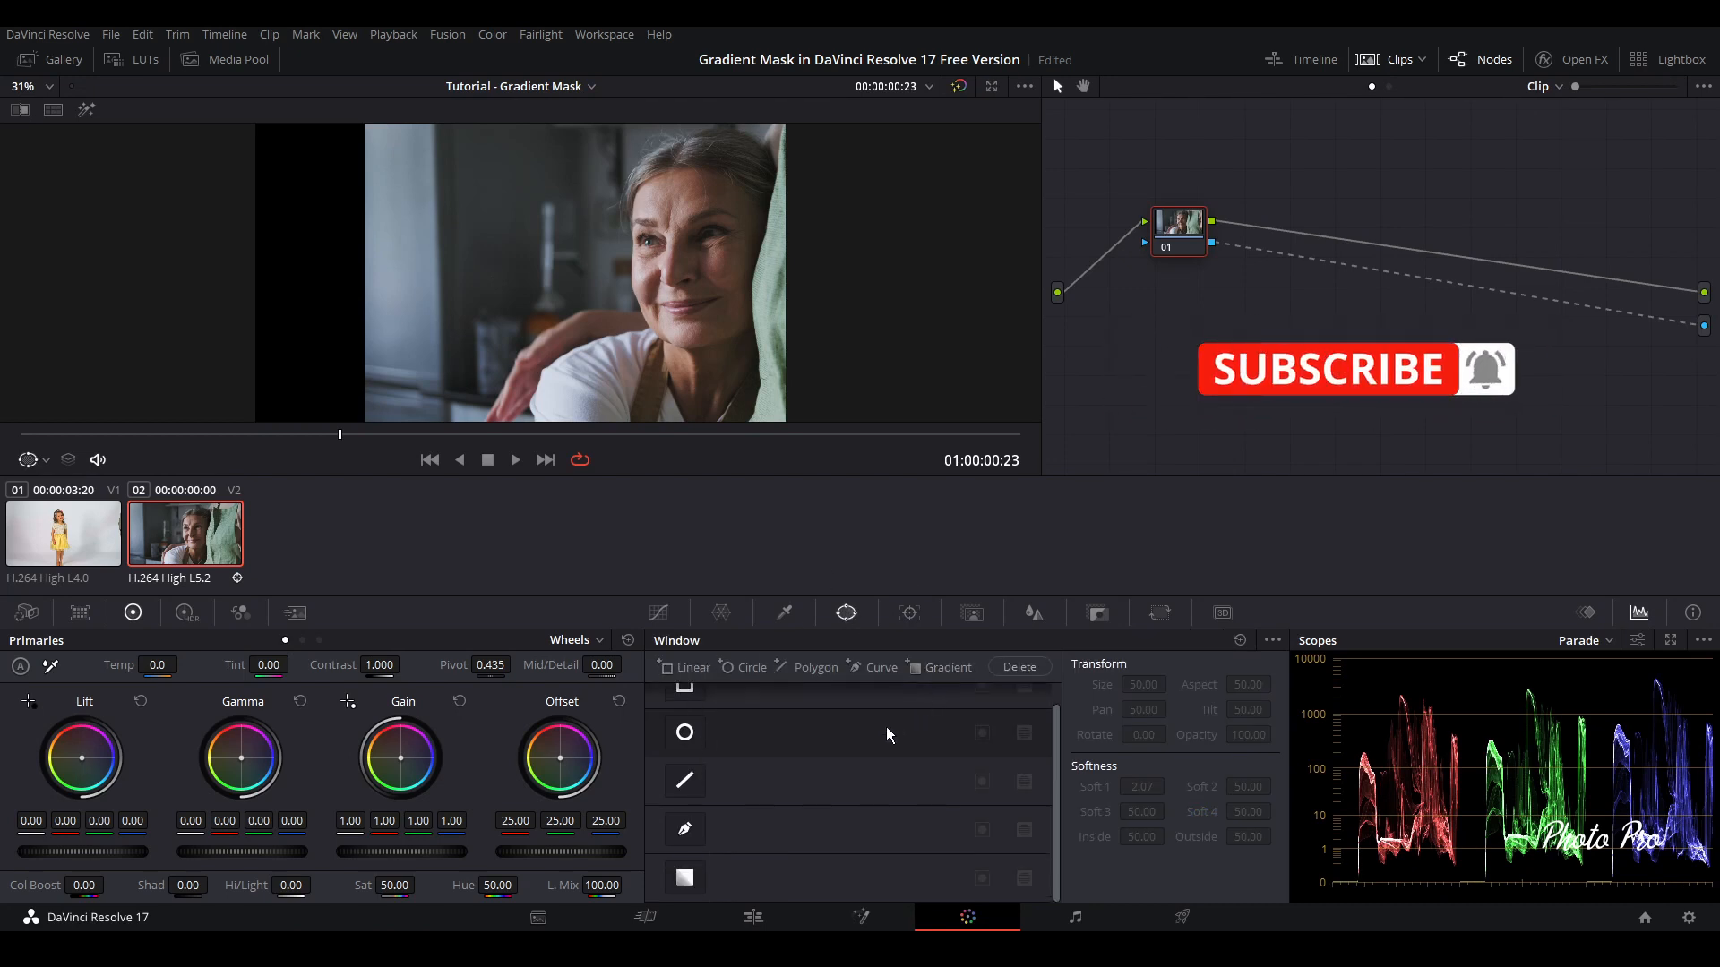
{"action": "left_click", "coordinate": [685, 878]}
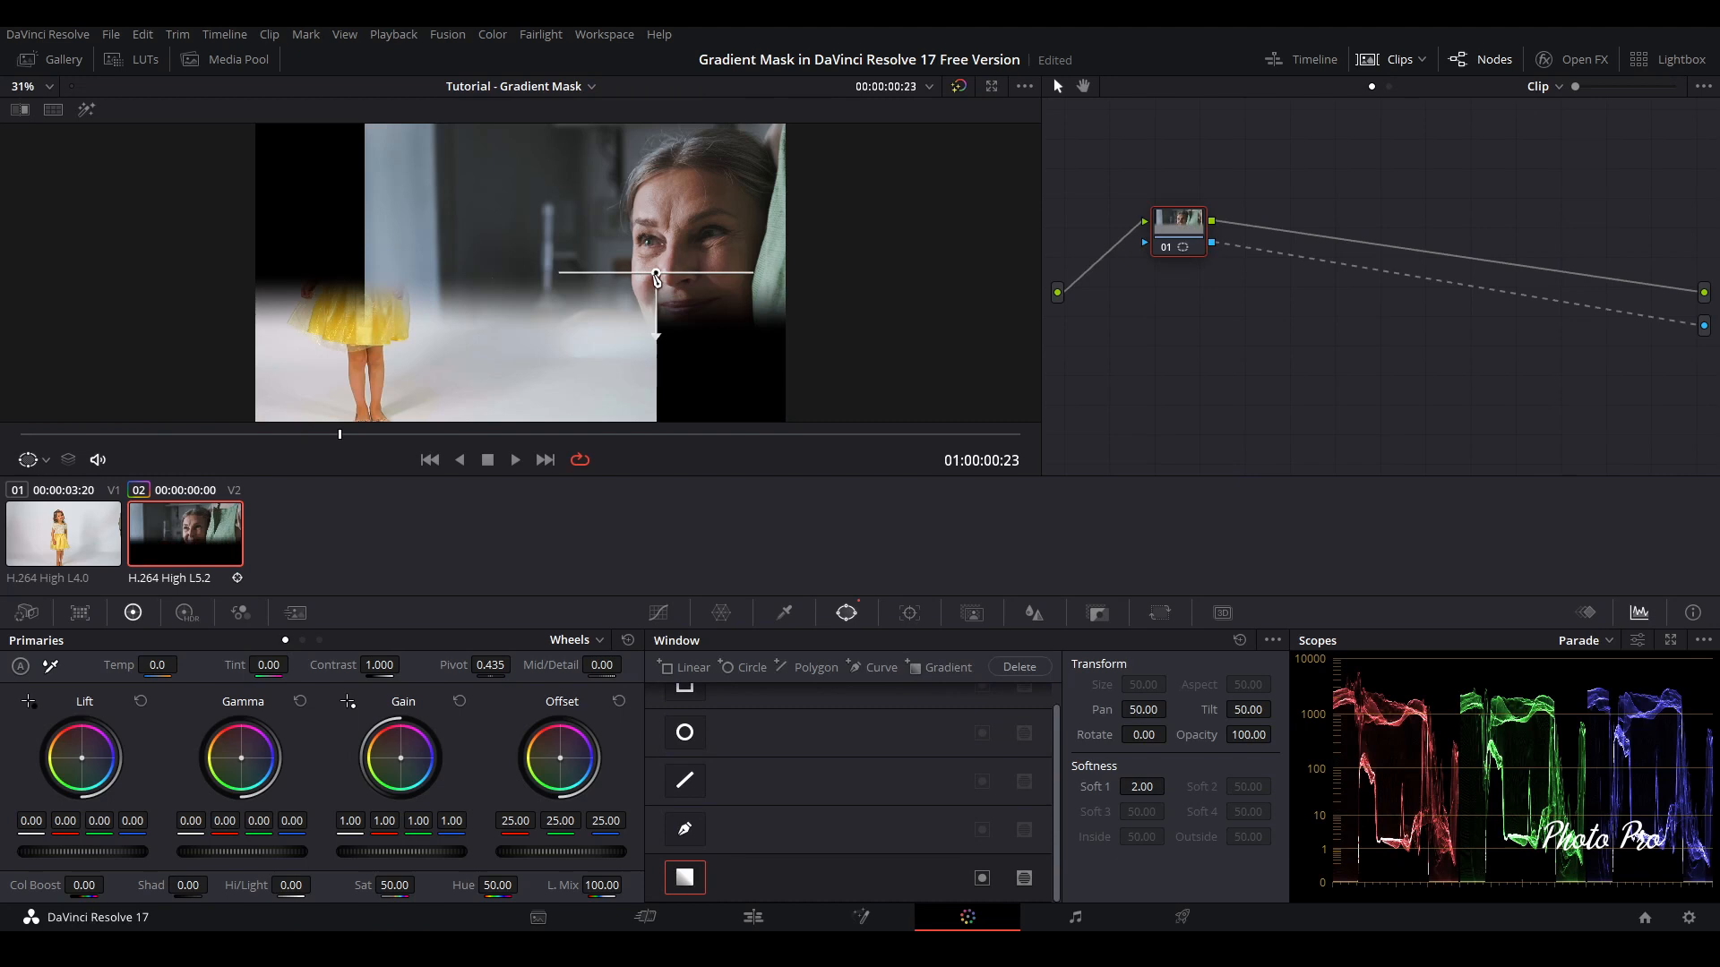
Place the gradient window between the girl and the woman at about pan 48.37, tilt 49.19, rotated 119.22 with softness 3.99
{"action": "left_click_drag", "start_coordinate": [656, 276], "coordinate": [543, 270]}
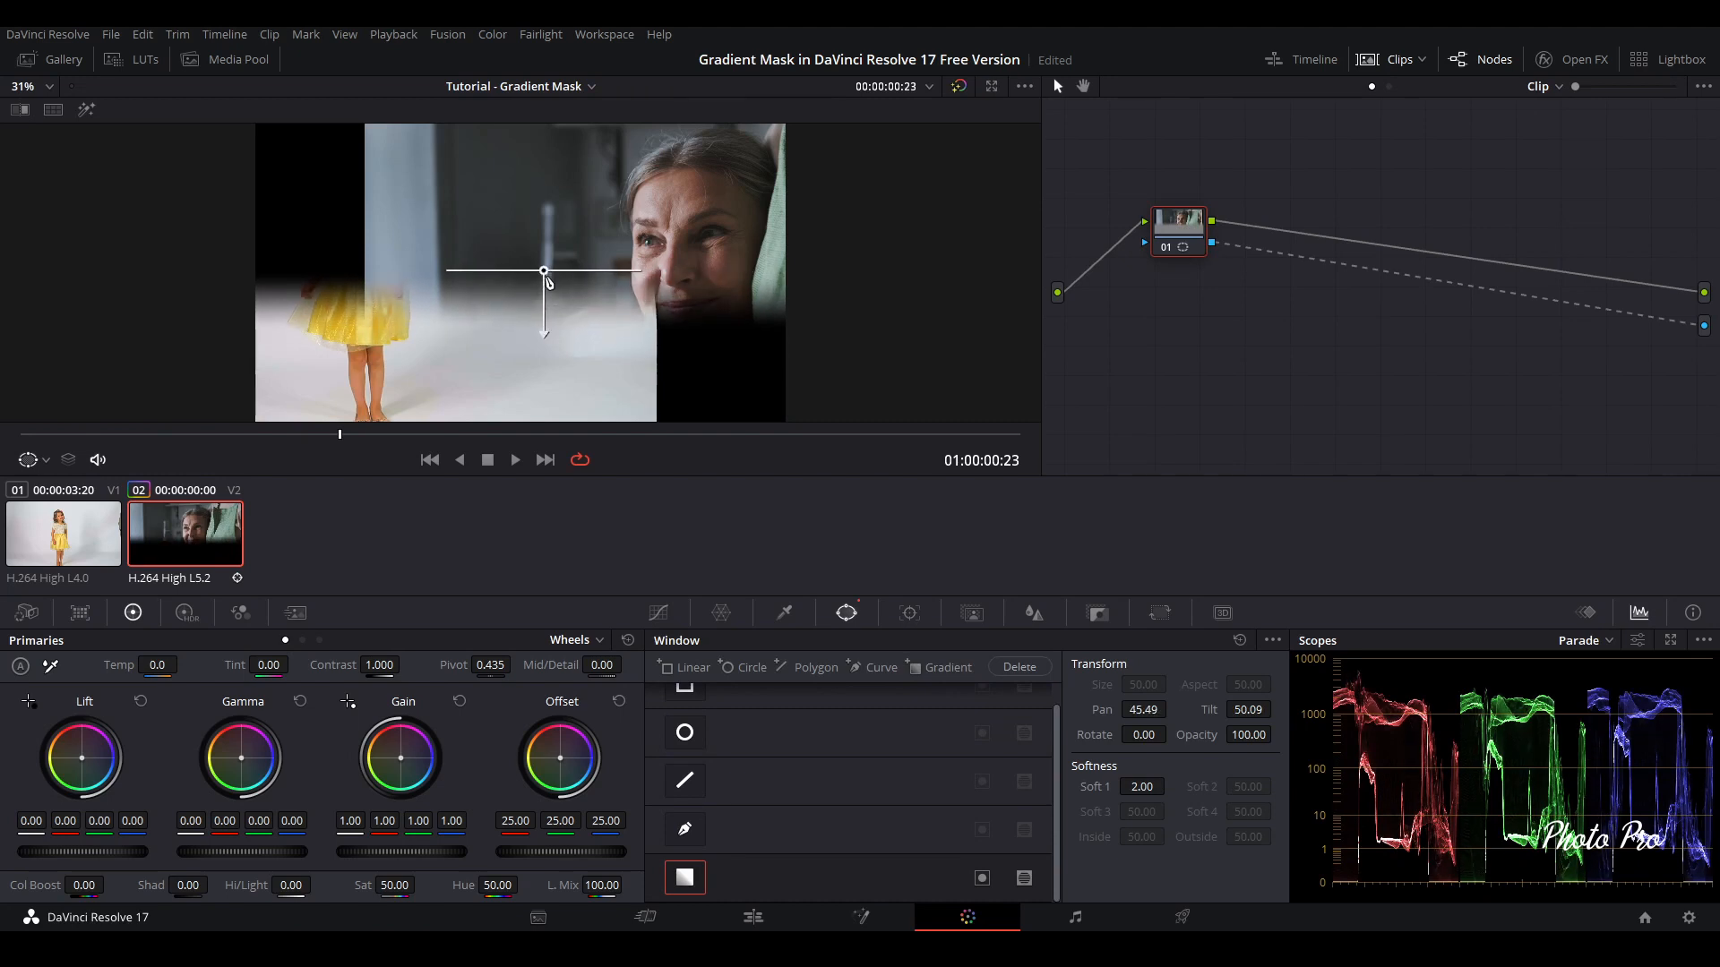
{"action": "left_click_drag", "start_coordinate": [543, 333], "coordinate": [539, 244]}
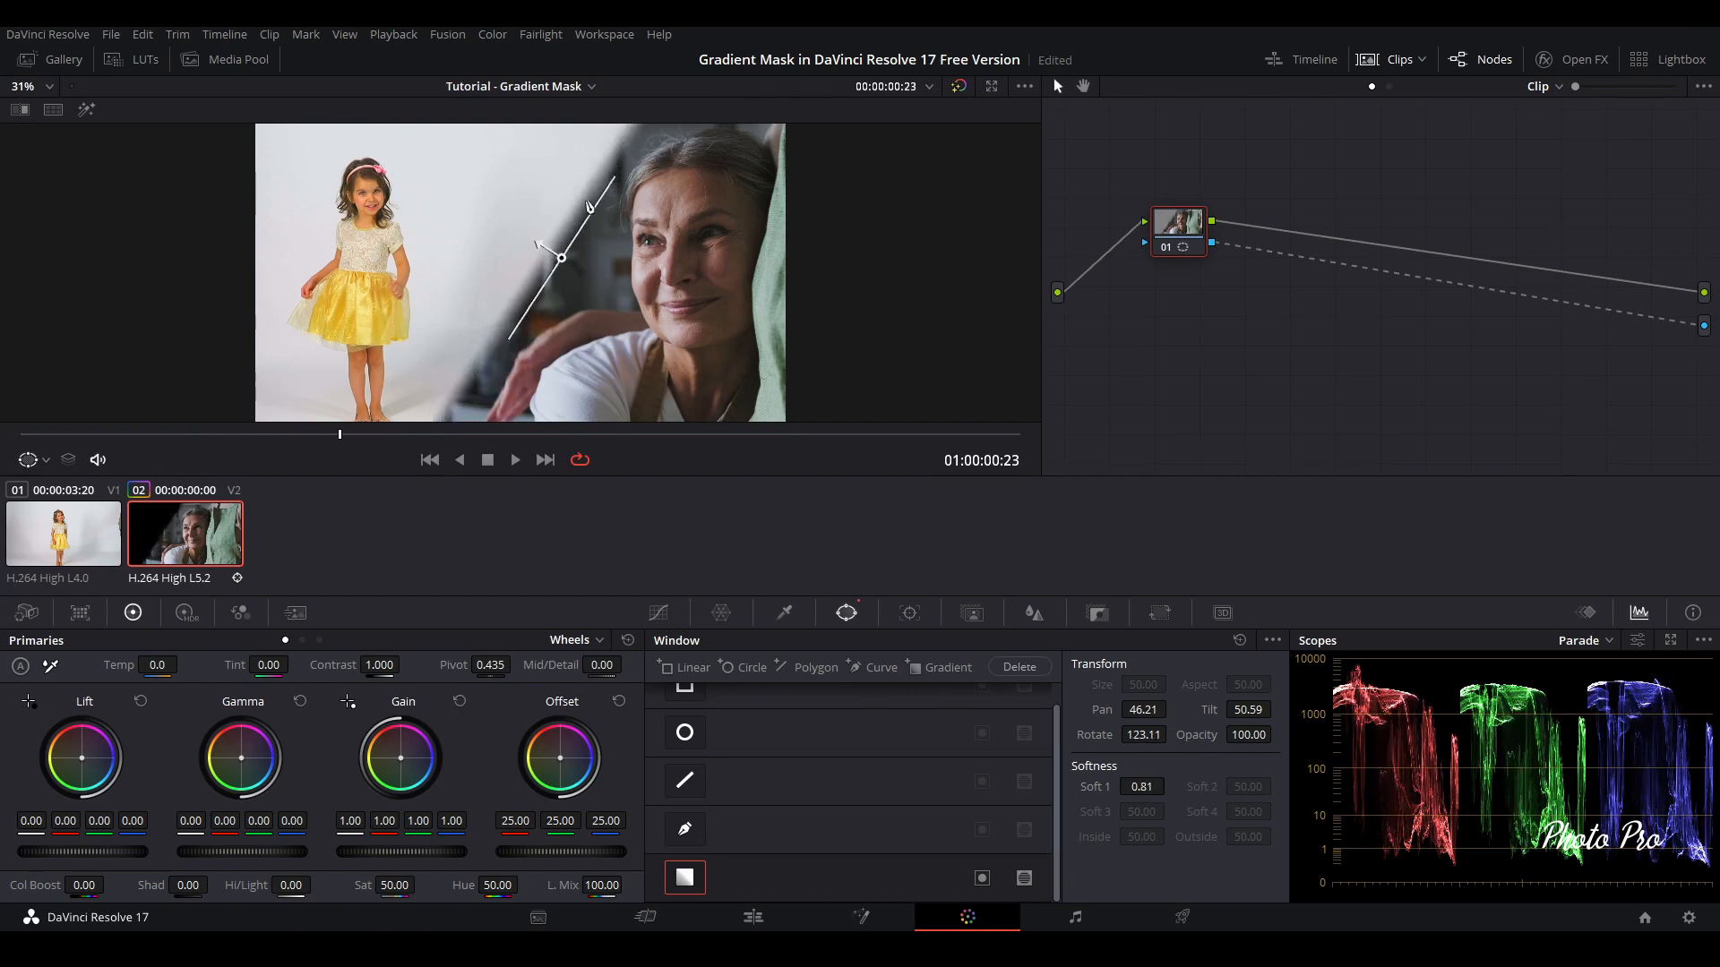
{"action": "left_click_drag", "start_coordinate": [538, 245], "coordinate": [506, 234]}
{"action": "left_click_drag", "start_coordinate": [495, 233], "coordinate": [443, 214]}
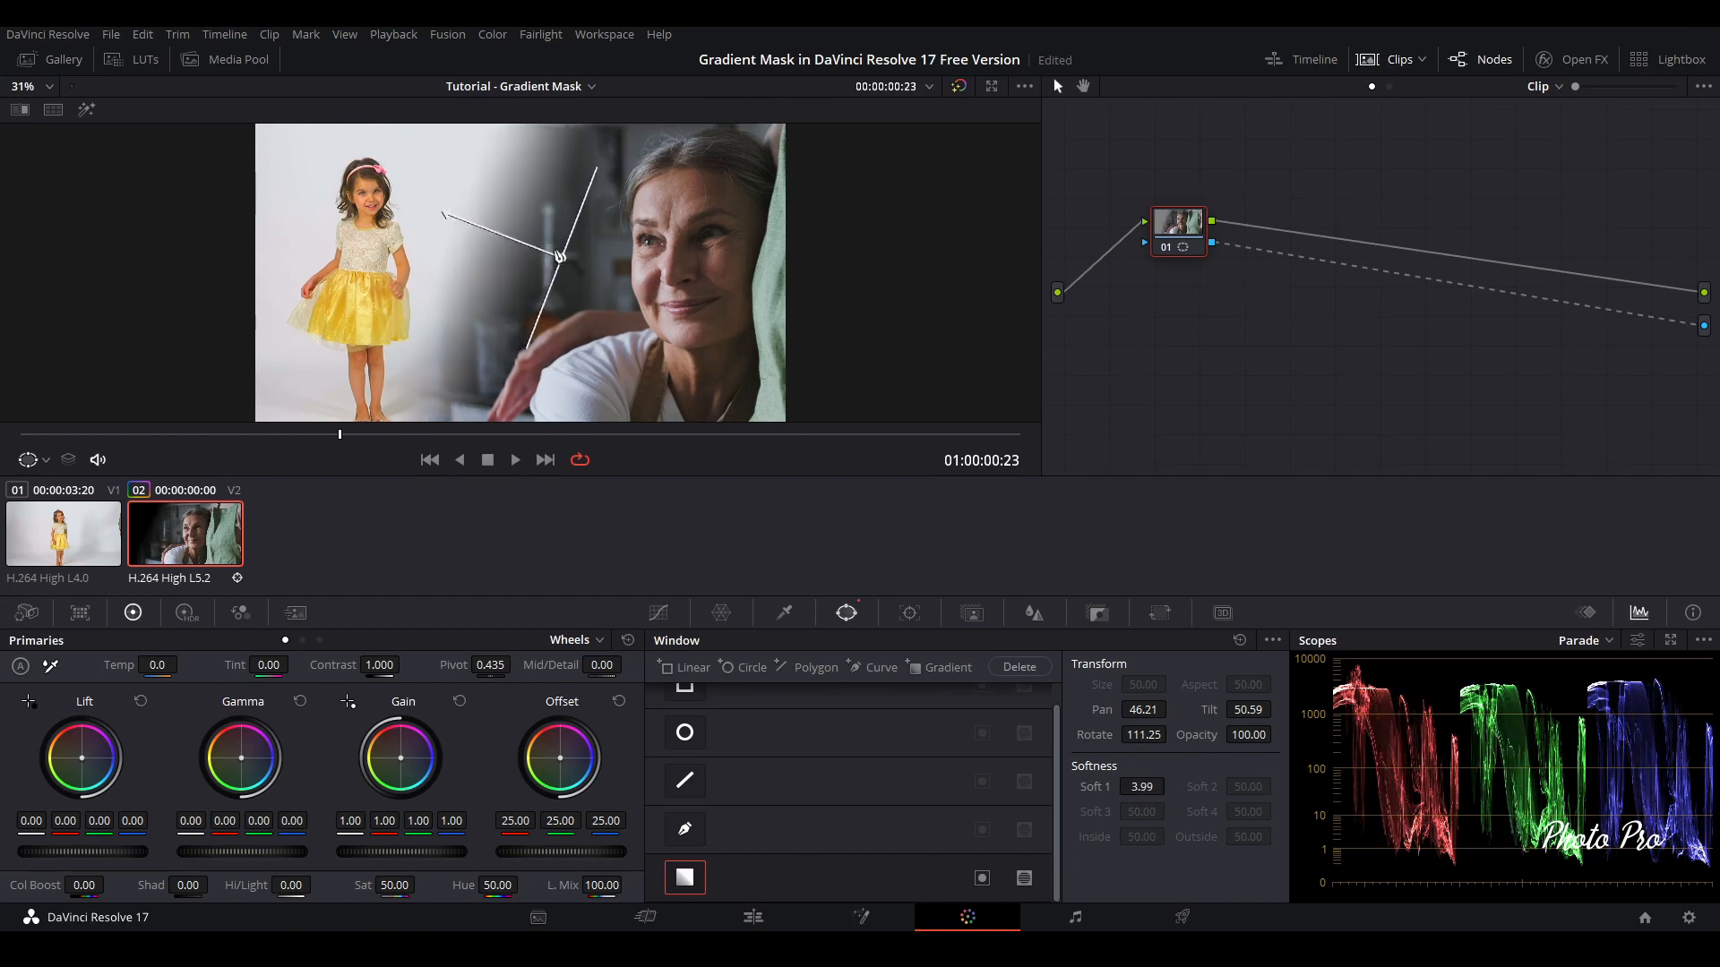
{"action": "left_click_drag", "start_coordinate": [562, 260], "coordinate": [612, 292]}
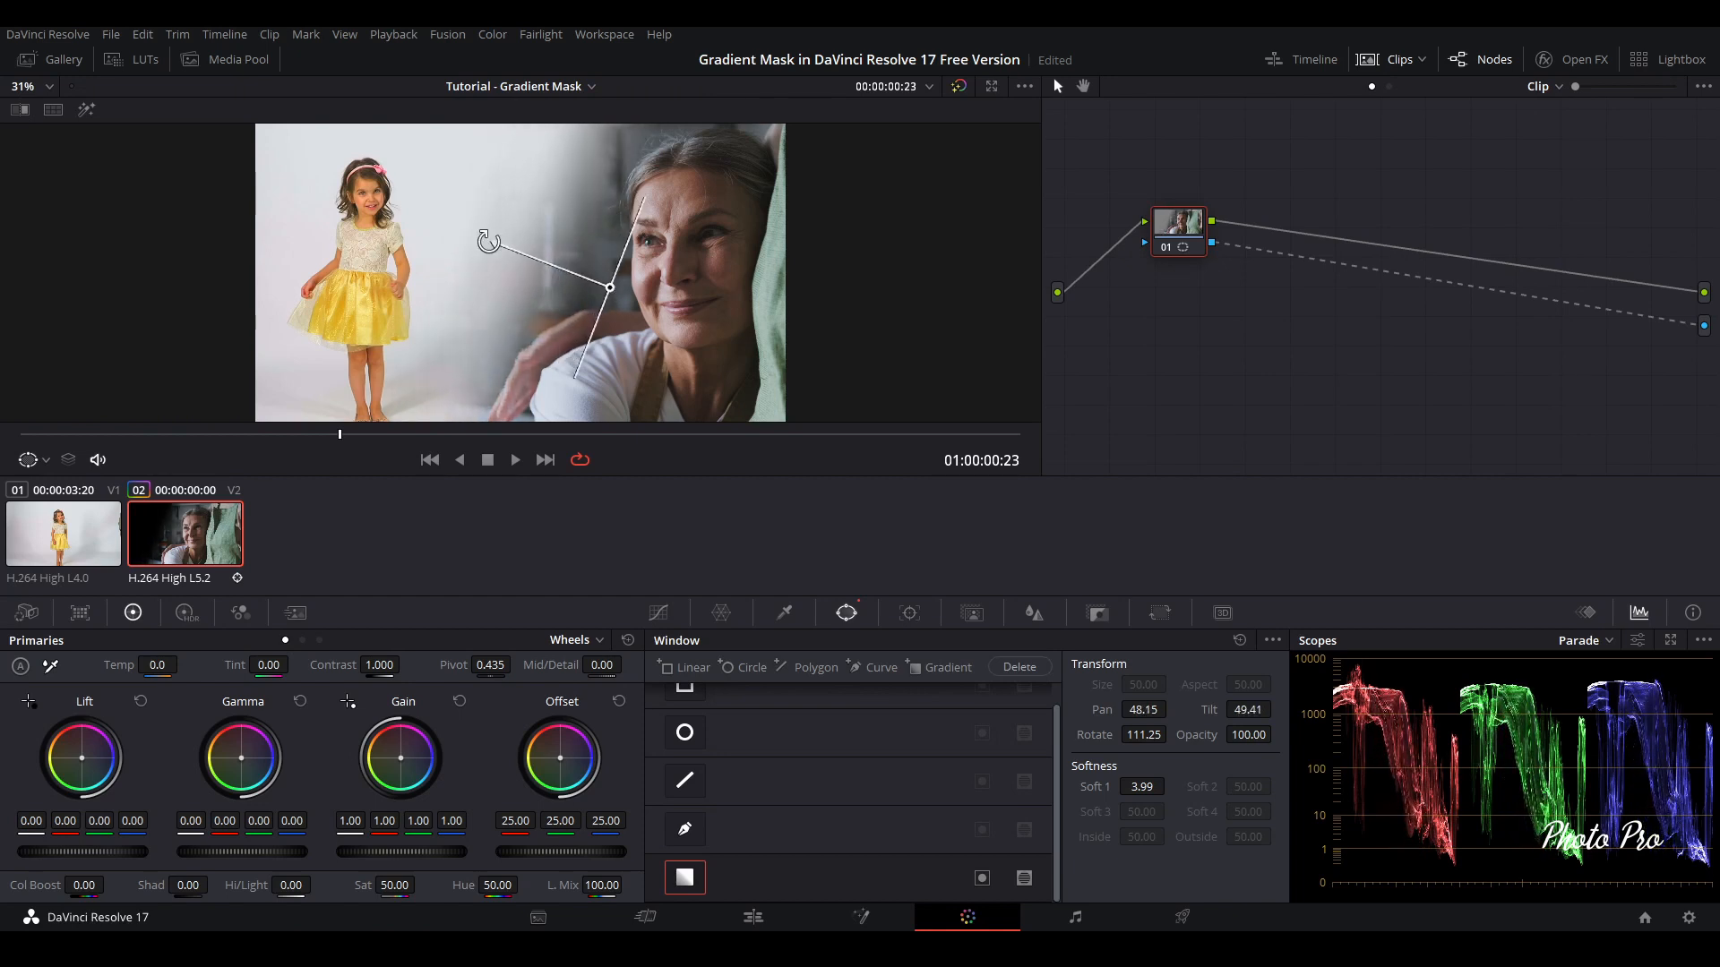
{"action": "left_click_drag", "start_coordinate": [488, 241], "coordinate": [501, 230]}
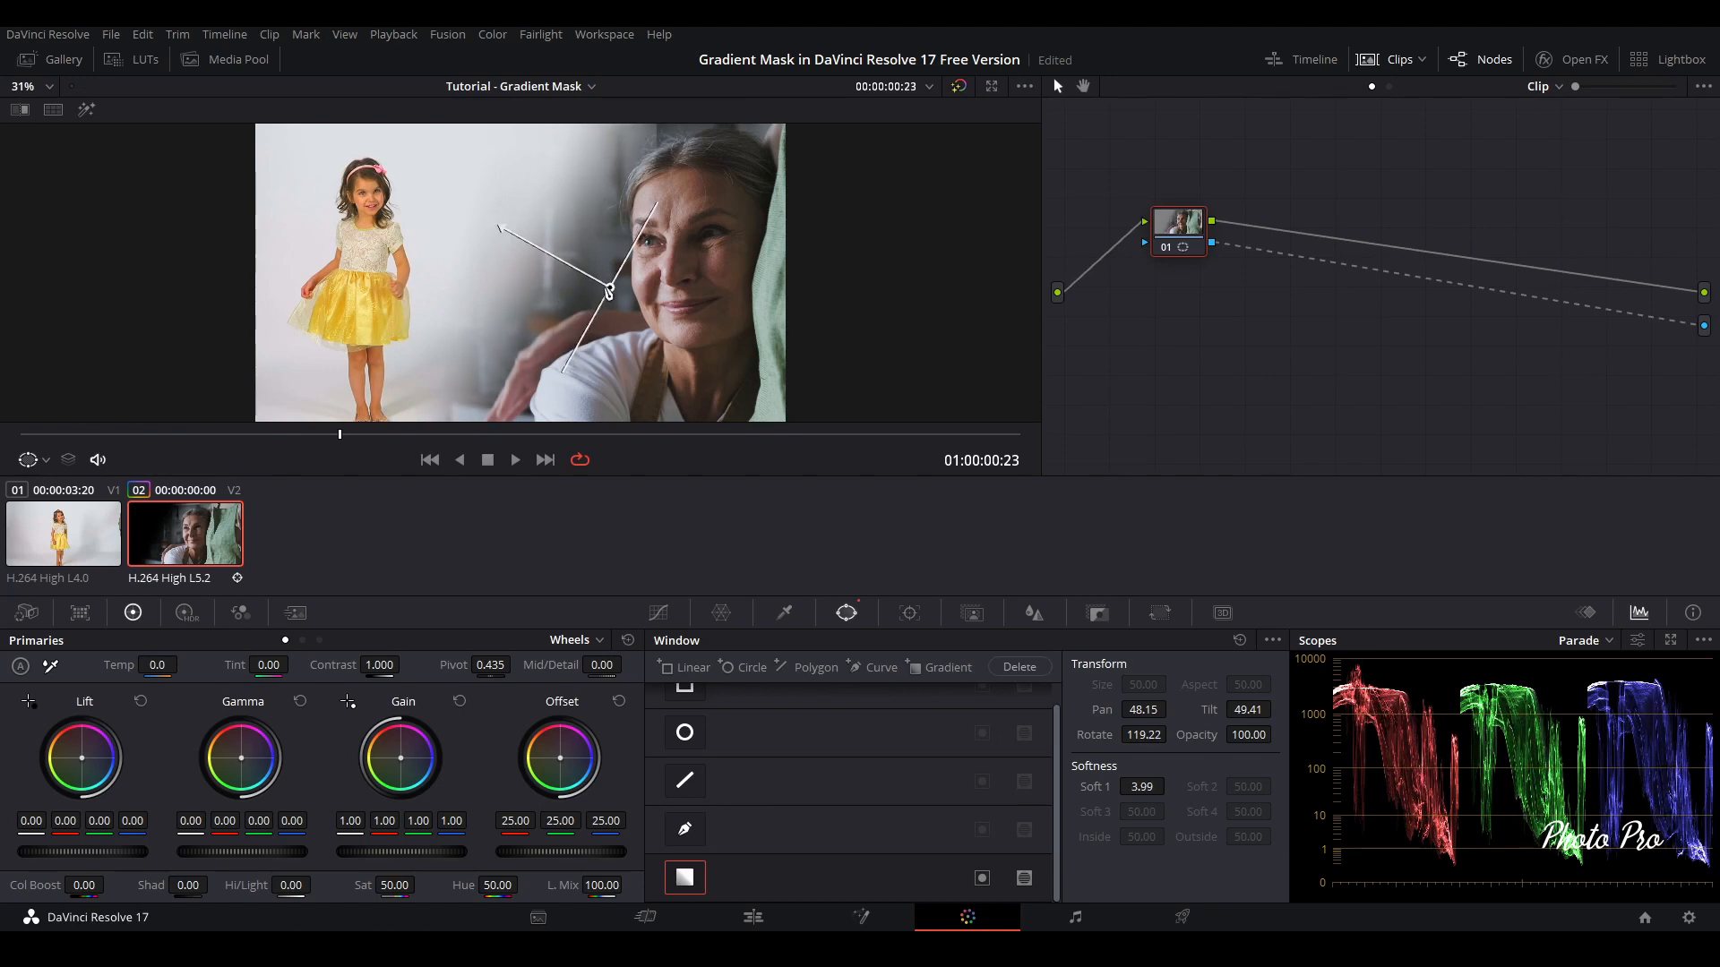
{"action": "left_click_drag", "start_coordinate": [610, 291], "coordinate": [609, 297]}
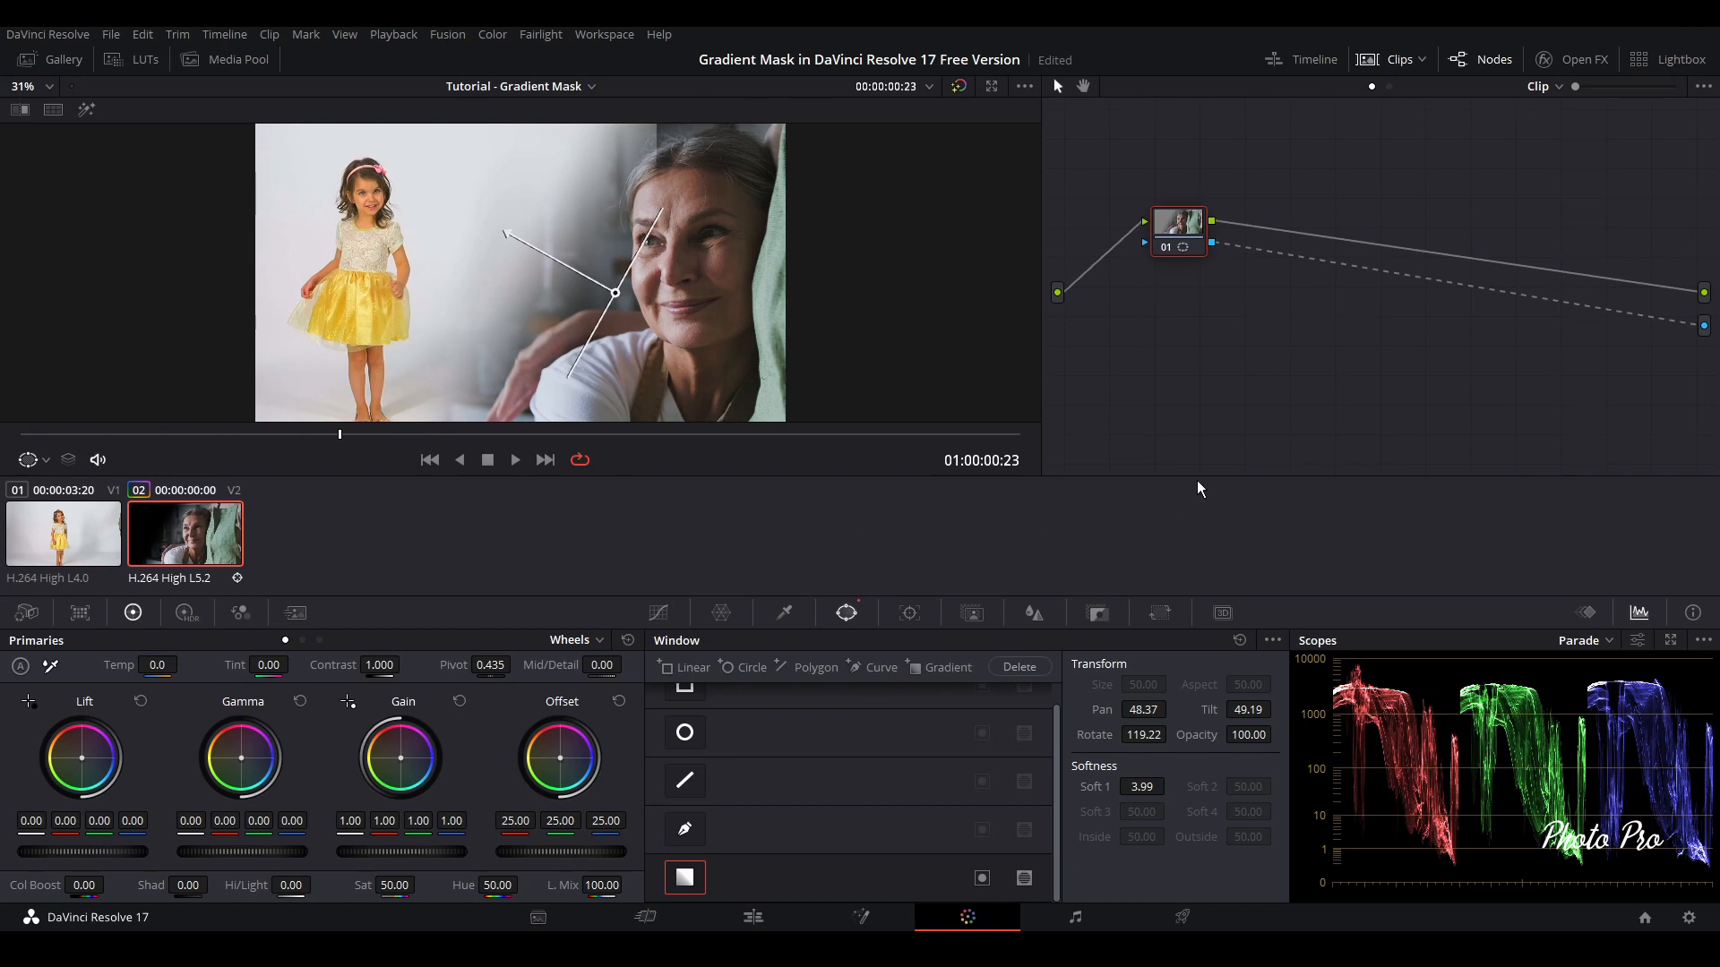
Play back the blended clips on the Color page, and in full screen from the timeline start on the Edit page
{"action": "left_click", "coordinate": [517, 460]}
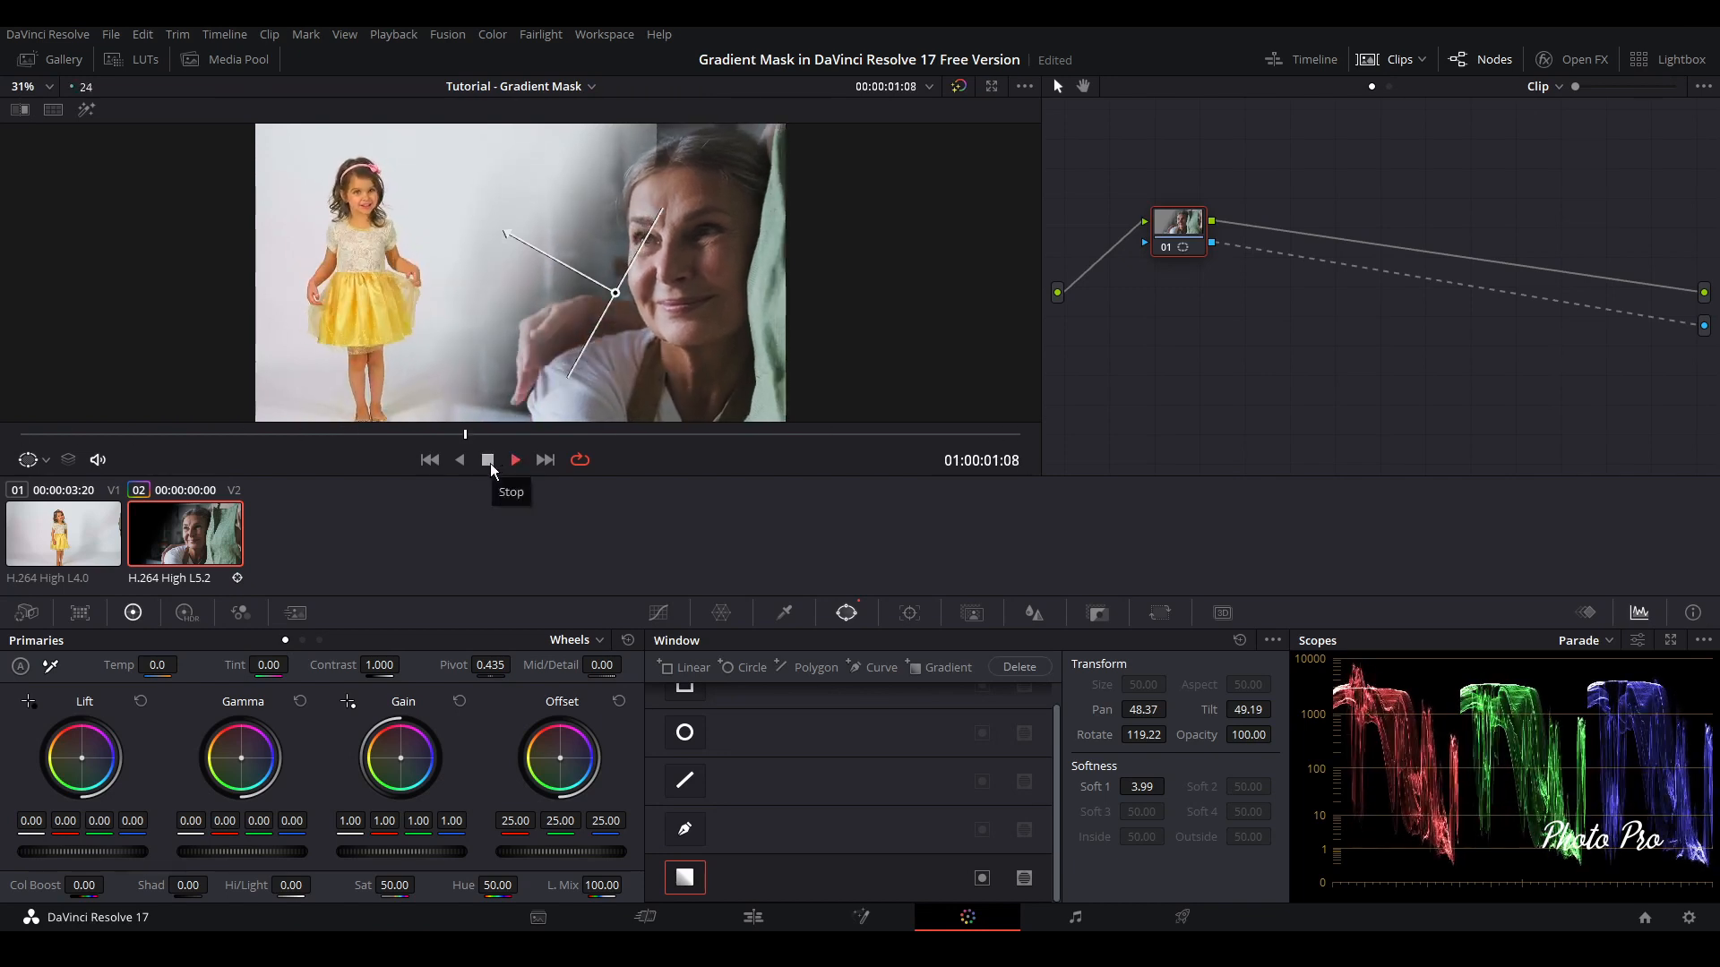
{"action": "left_click", "coordinate": [491, 464]}
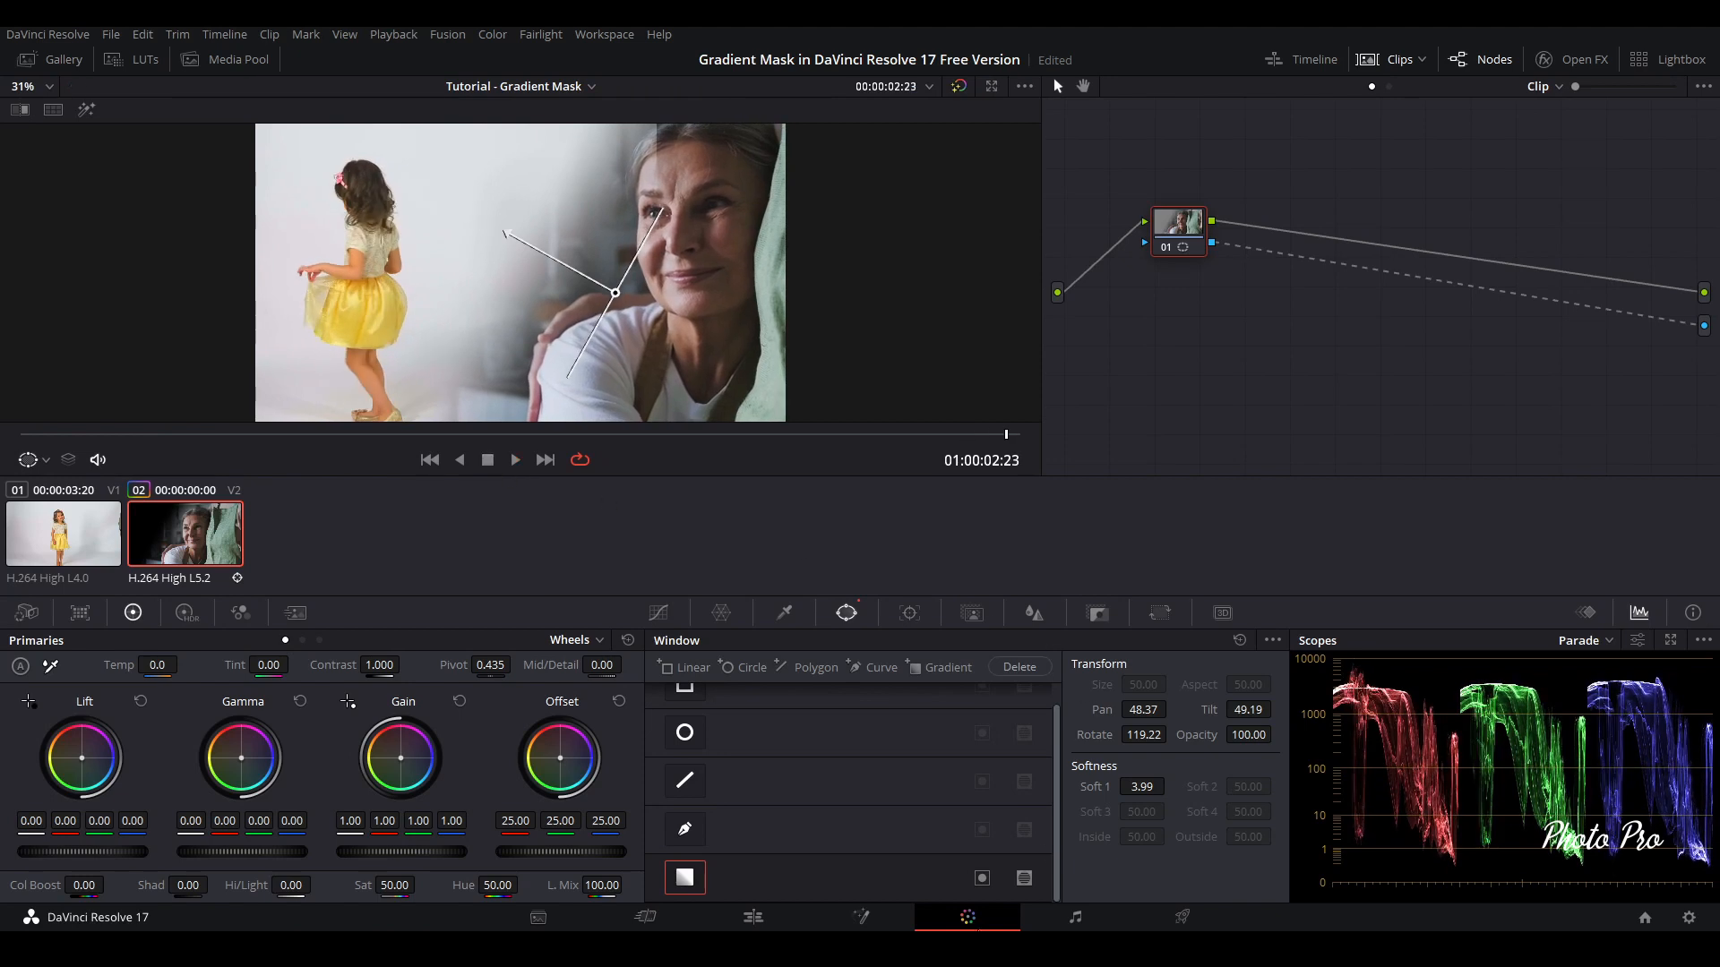
{"action": "left_click", "coordinate": [755, 915]}
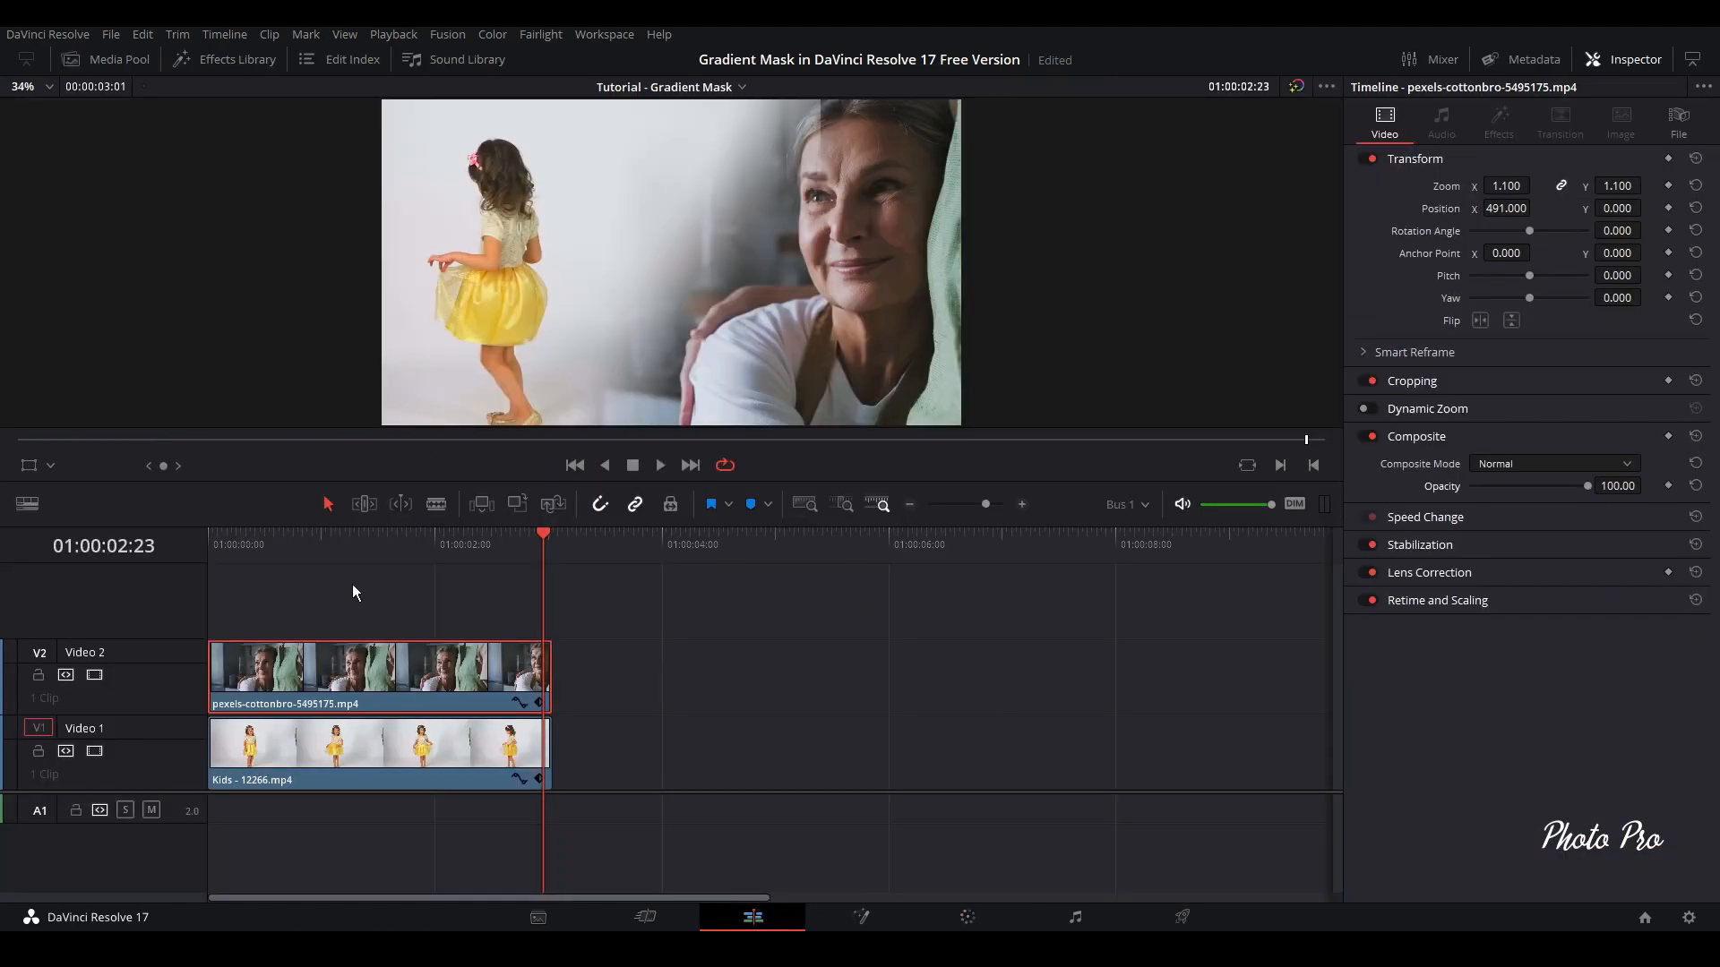
{"action": "left_click", "coordinate": [210, 544]}
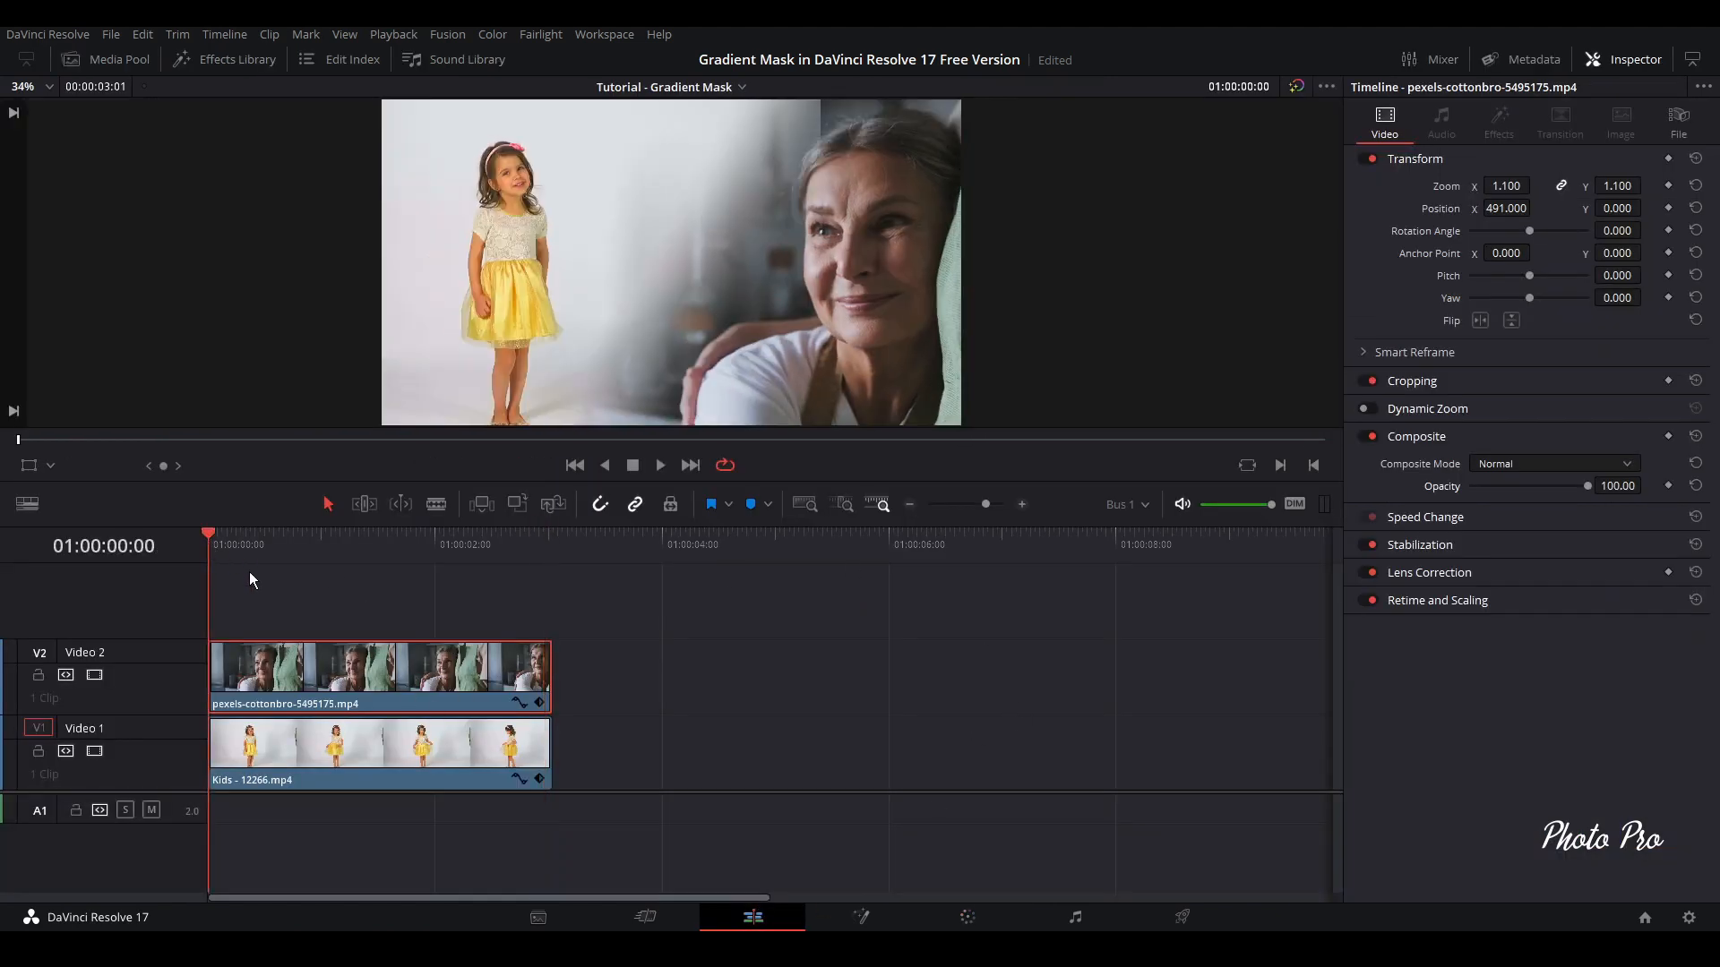
{"action": "key", "text": "ctrl+f"}
{"action": "key", "text": "space"}
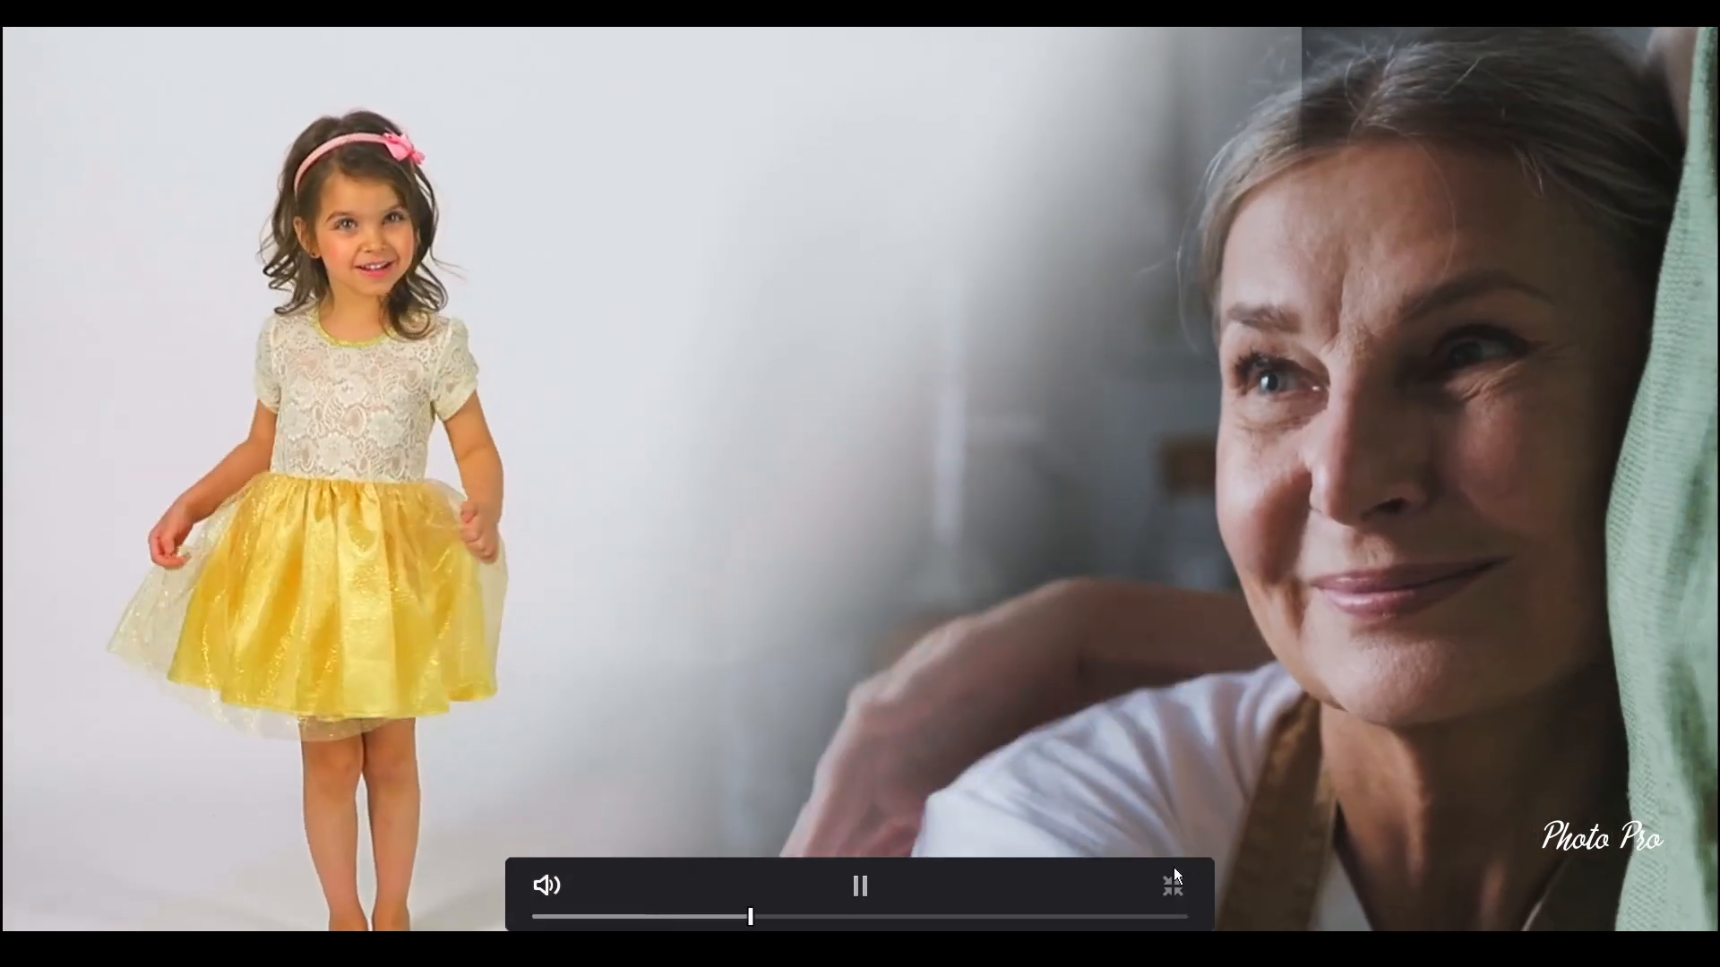
{"action": "left_click", "coordinate": [1173, 880]}
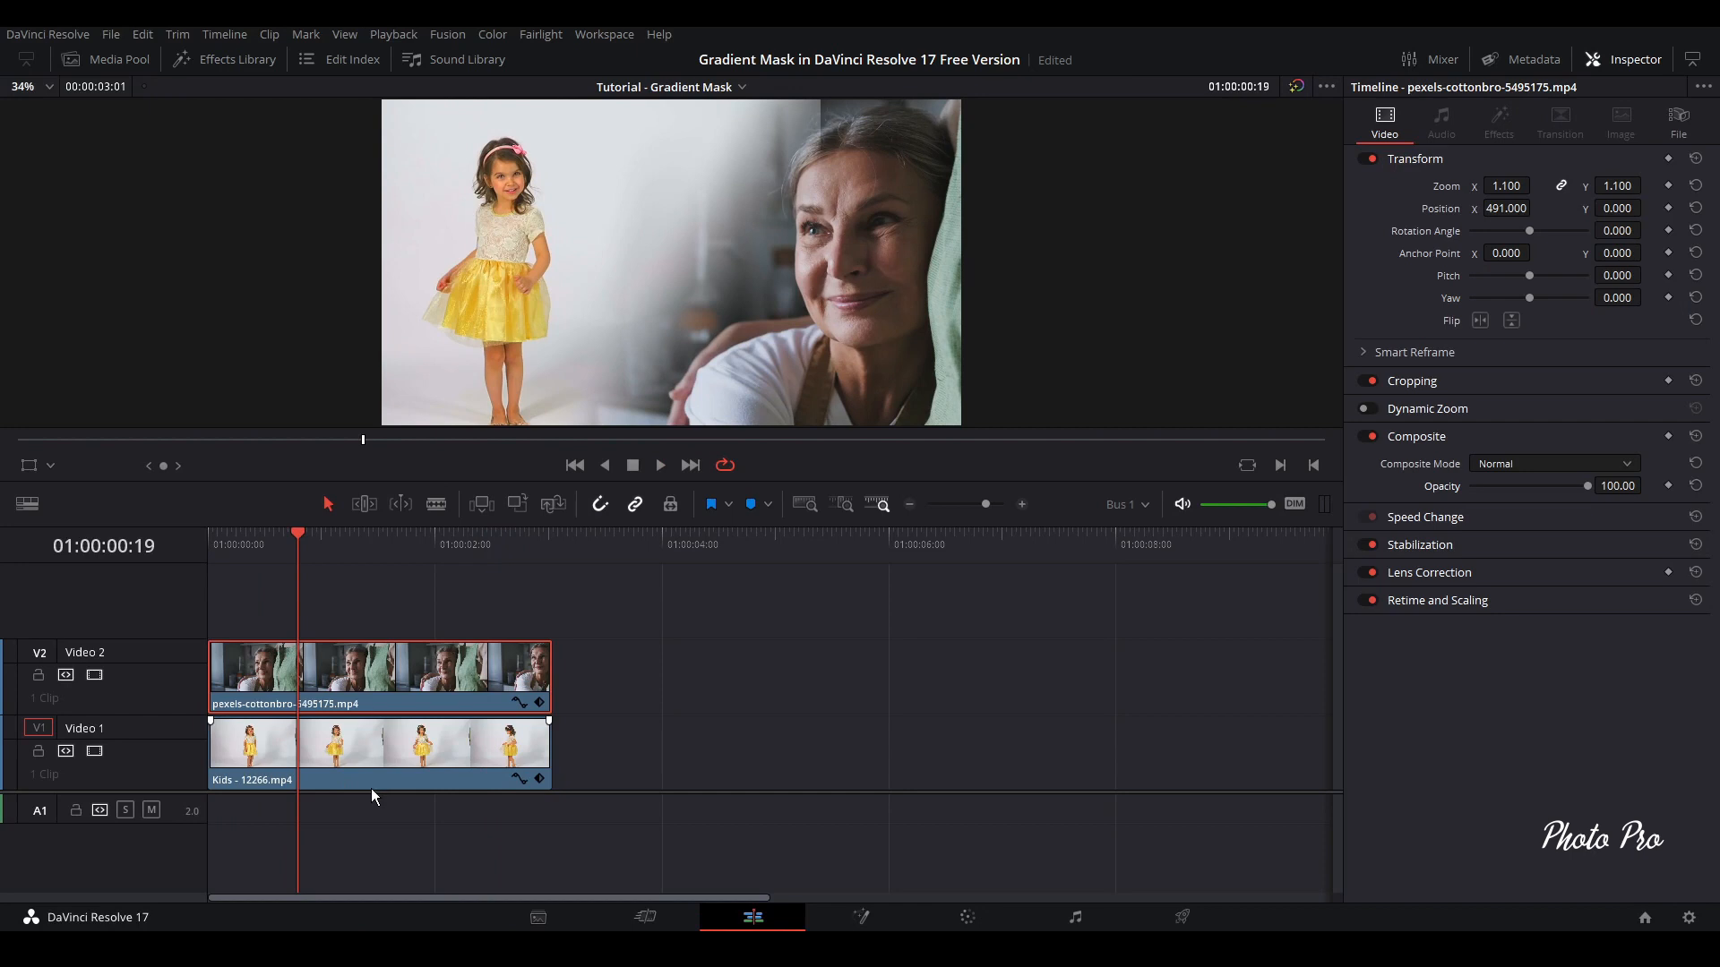
Refine the Video 2 clip's gradient window on the Color page to about pan 47.65, tilt 49.95, rotation 111.80 and softness 2.38
{"action": "left_click", "coordinate": [422, 759]}
{"action": "left_click", "coordinate": [415, 696]}
{"action": "left_click", "coordinate": [976, 922]}
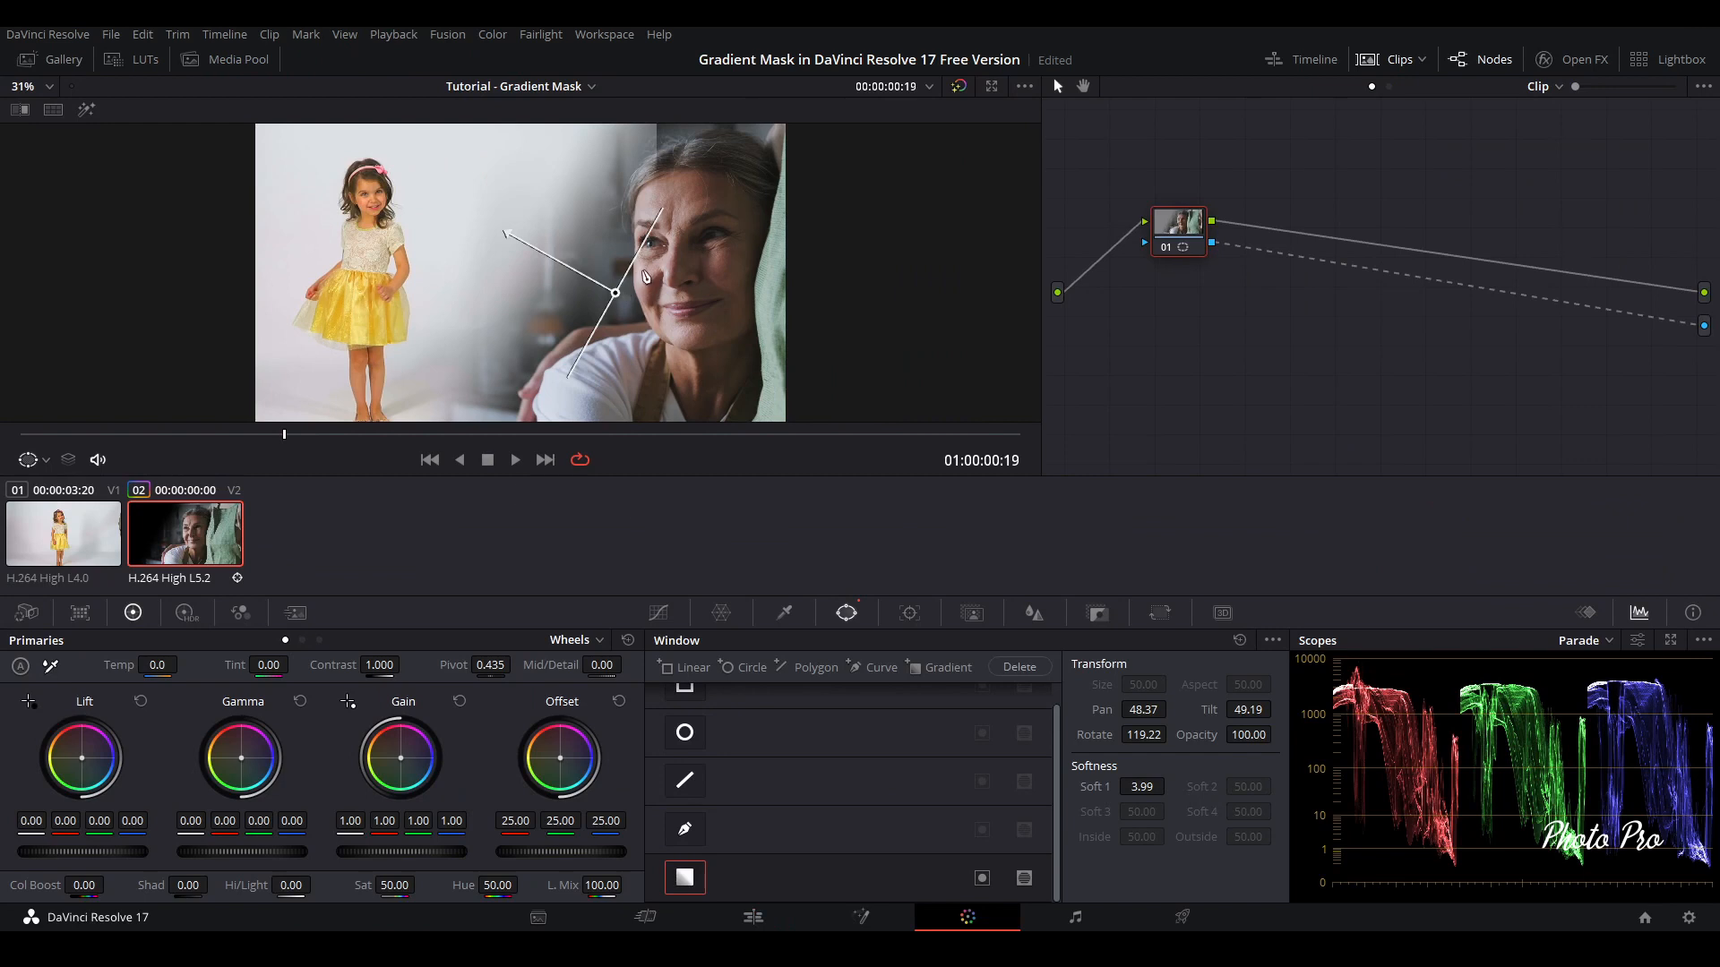
{"action": "left_click_drag", "start_coordinate": [615, 295], "coordinate": [581, 288]}
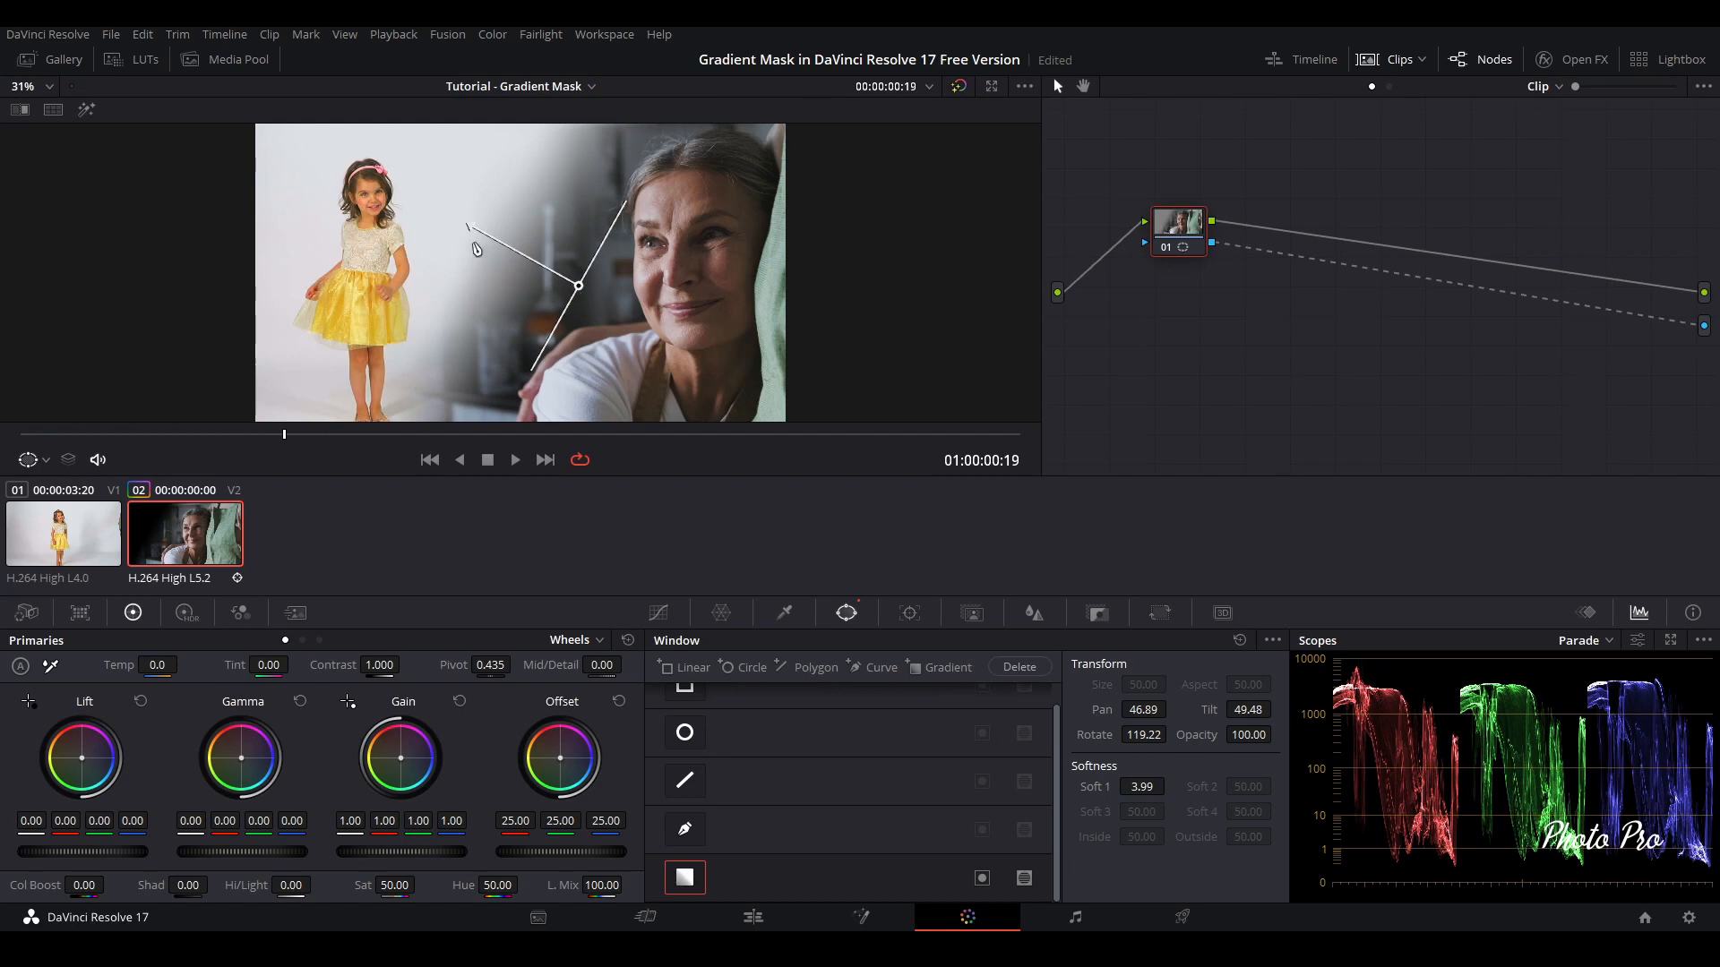
{"action": "left_click_drag", "start_coordinate": [467, 226], "coordinate": [507, 244]}
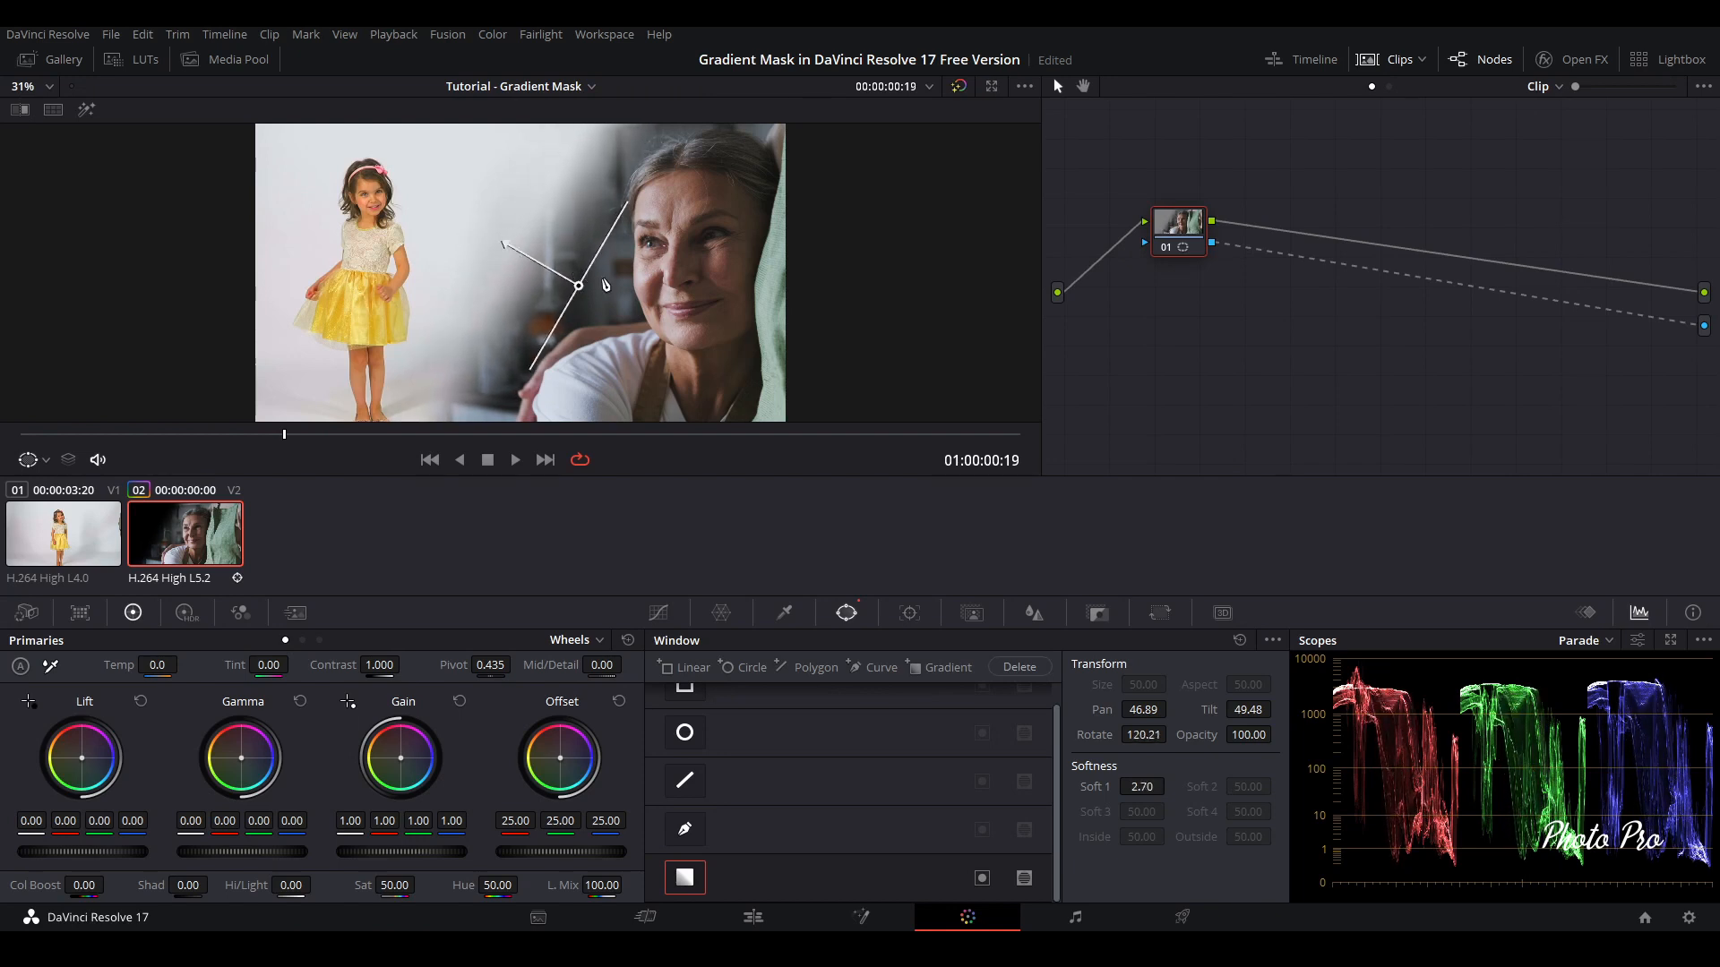
{"action": "left_click_drag", "start_coordinate": [580, 288], "coordinate": [570, 283]}
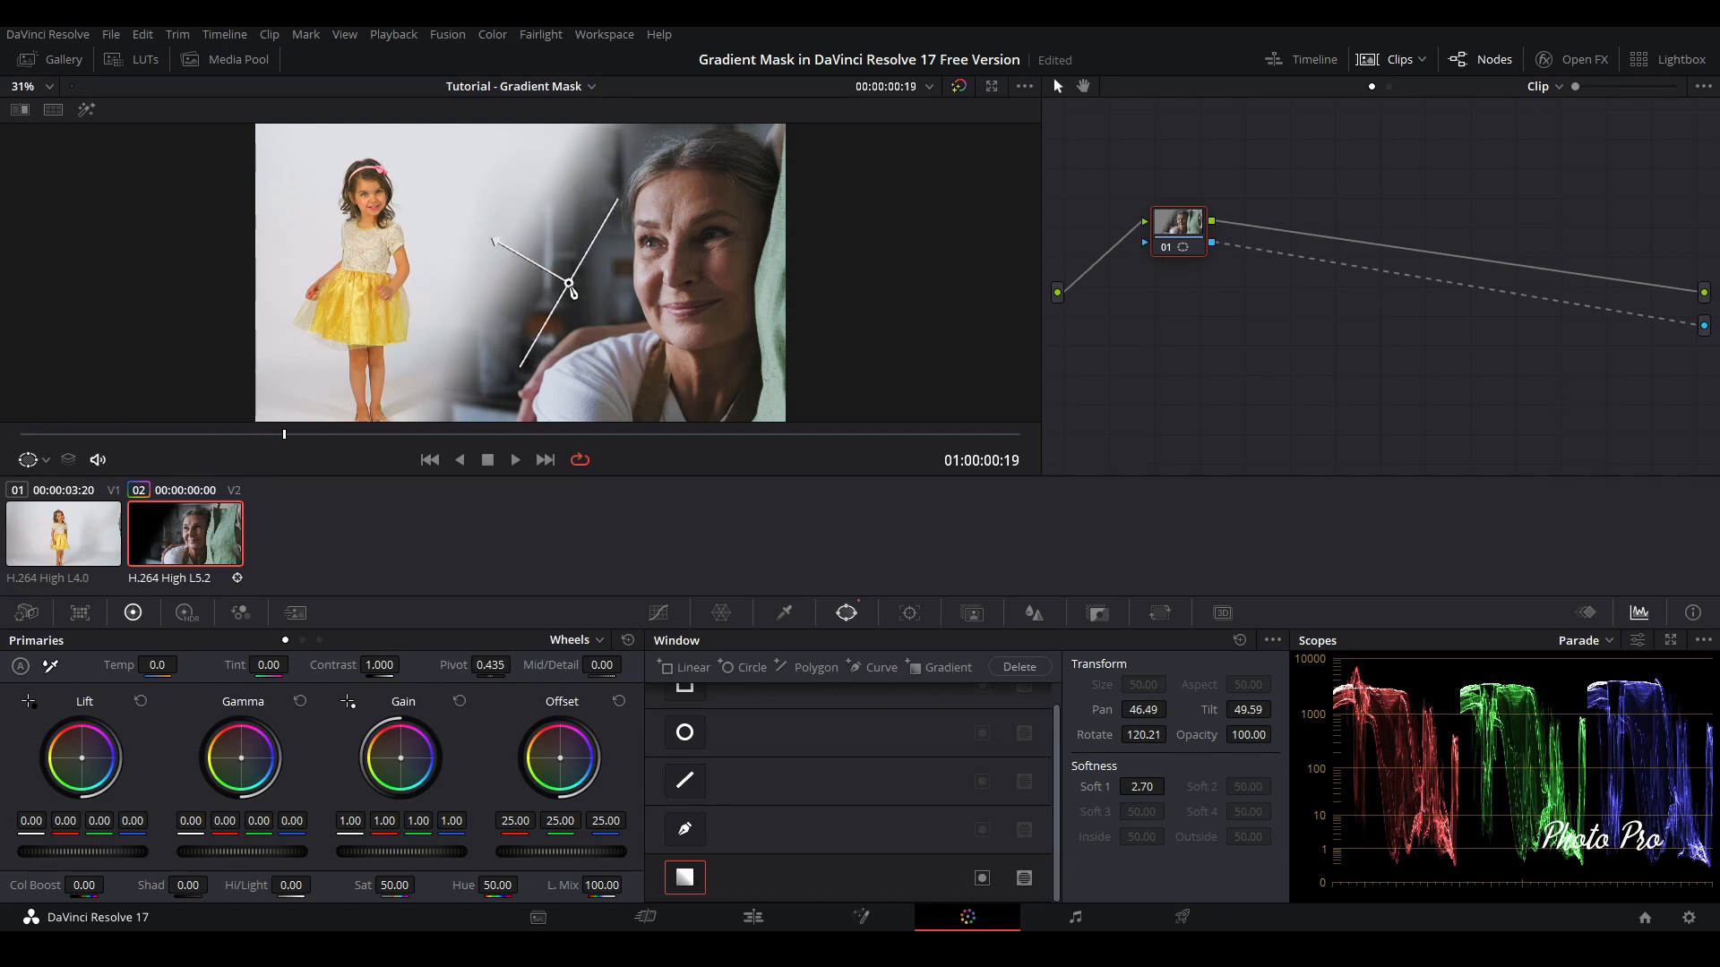
{"action": "left_click_drag", "start_coordinate": [572, 290], "coordinate": [586, 273]}
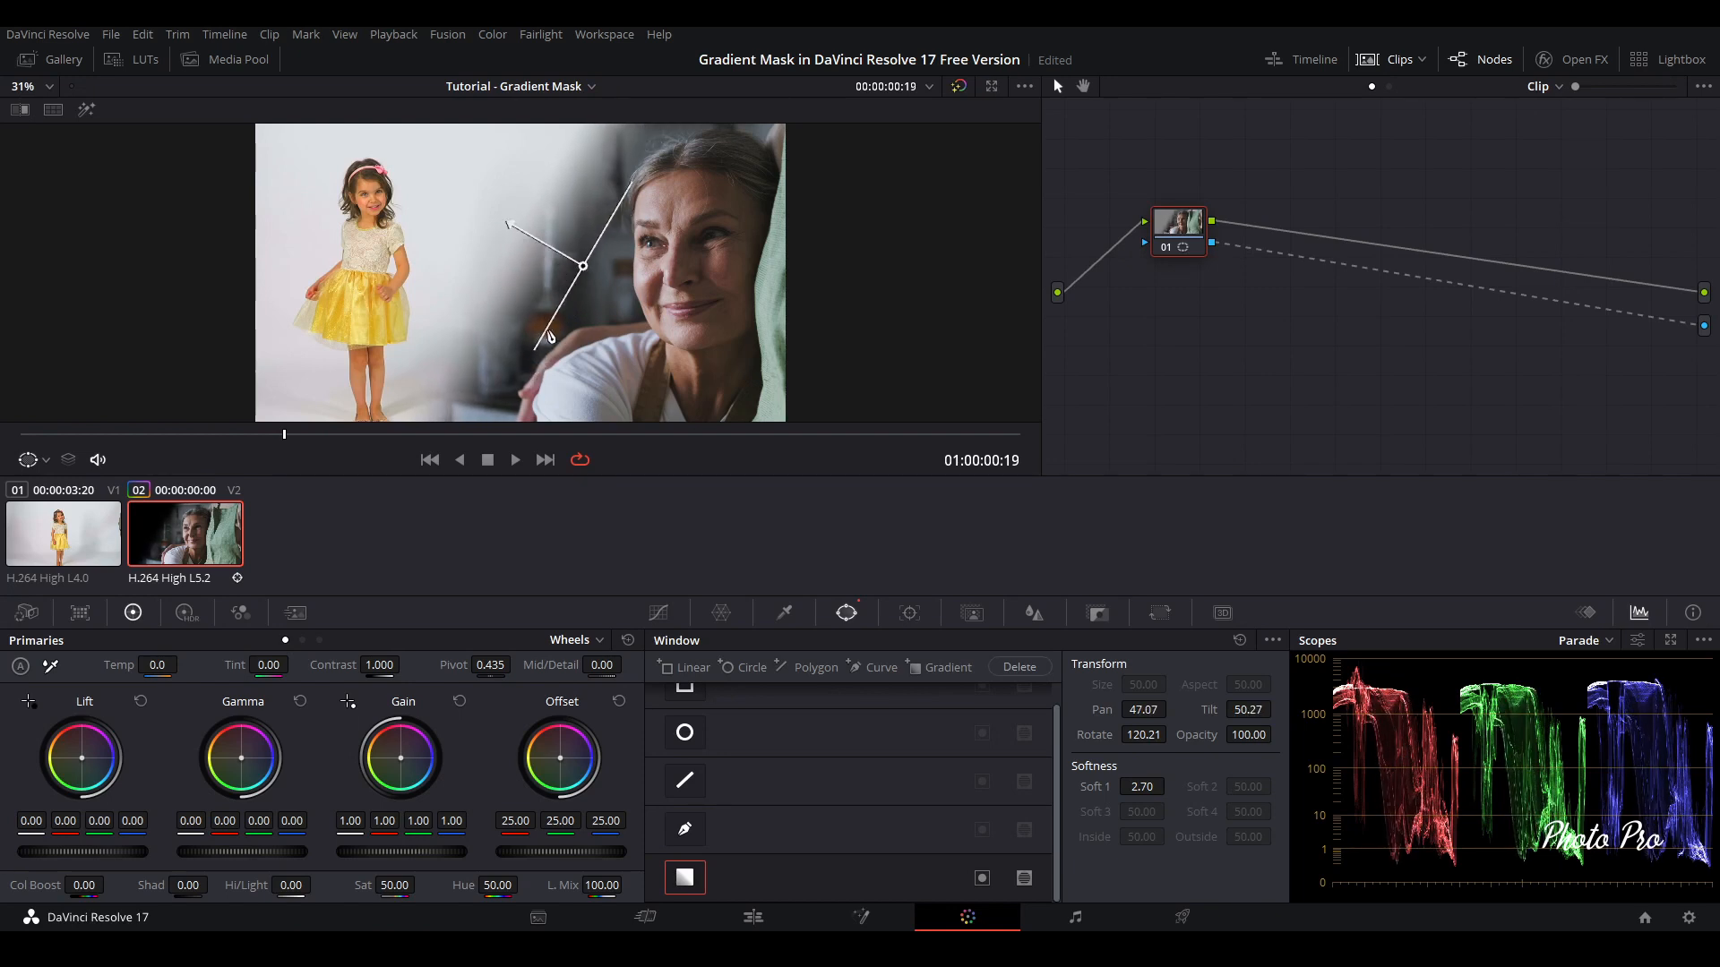
{"action": "mouse_move", "coordinate": [509, 224]}
{"action": "left_mouse_down"}
{"action": "mouse_move", "coordinate": [599, 277]}
{"action": "mouse_move", "coordinate": [511, 229]}
{"action": "mouse_move", "coordinate": [530, 246]}
{"action": "left_mouse_up"}
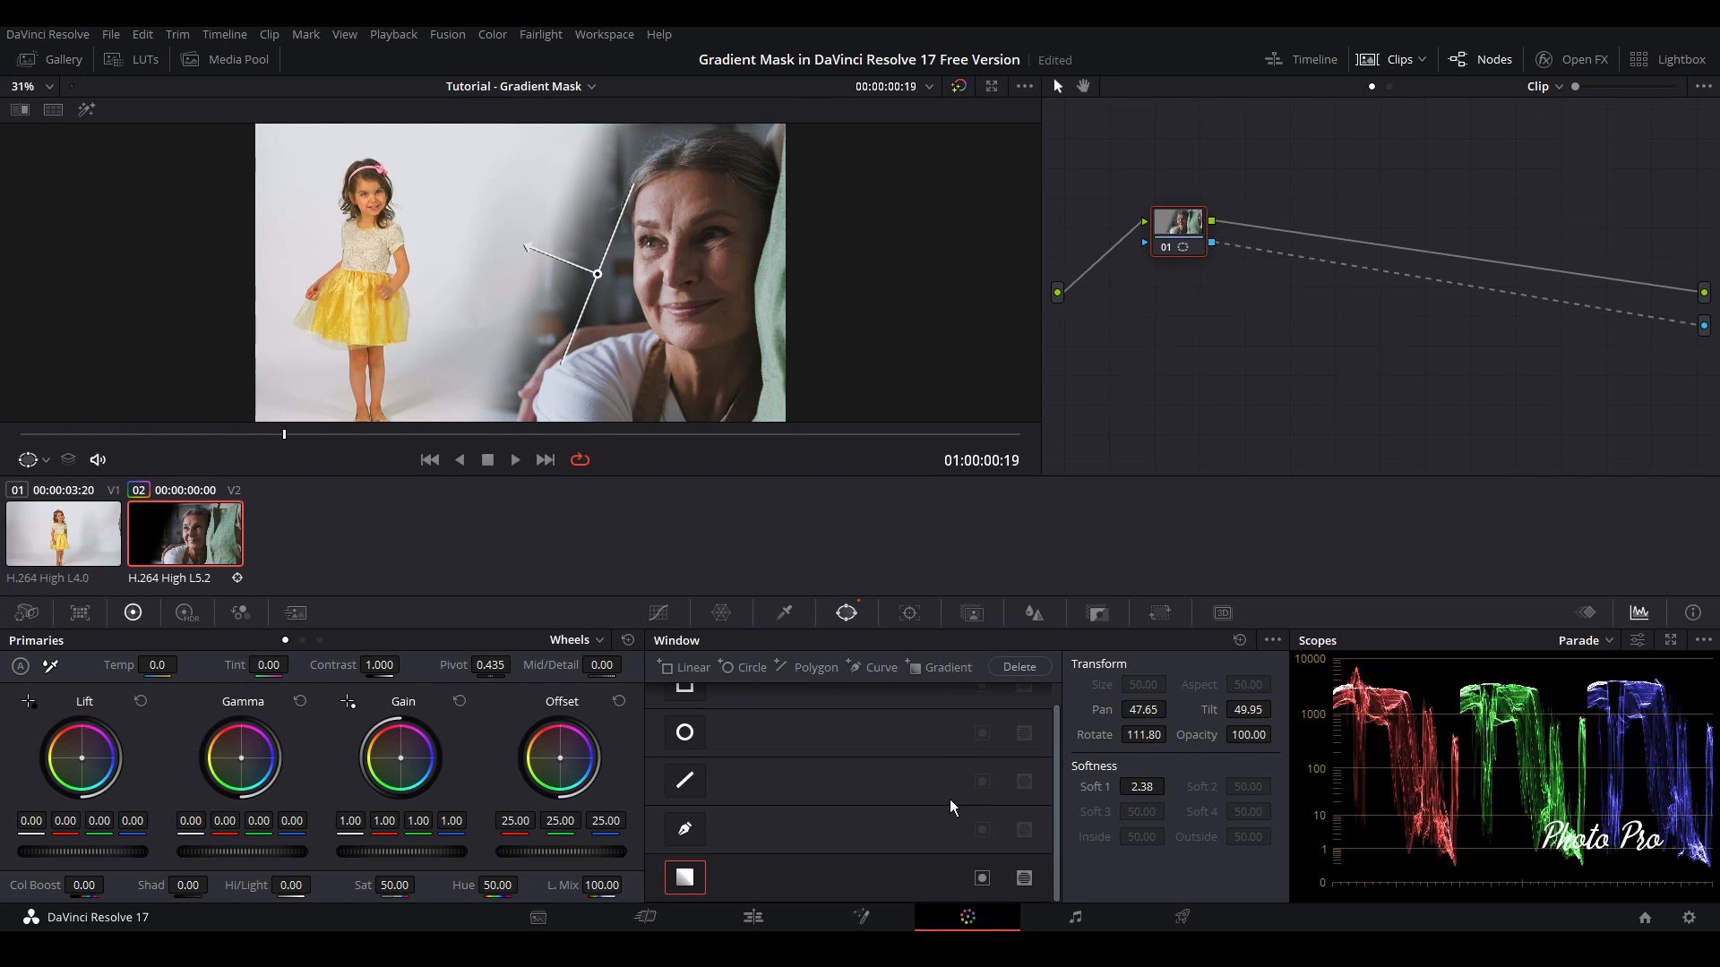
Review the refined gradient blend in full-screen playback from the start of the timeline on the Edit page
{"action": "left_click", "coordinate": [754, 917]}
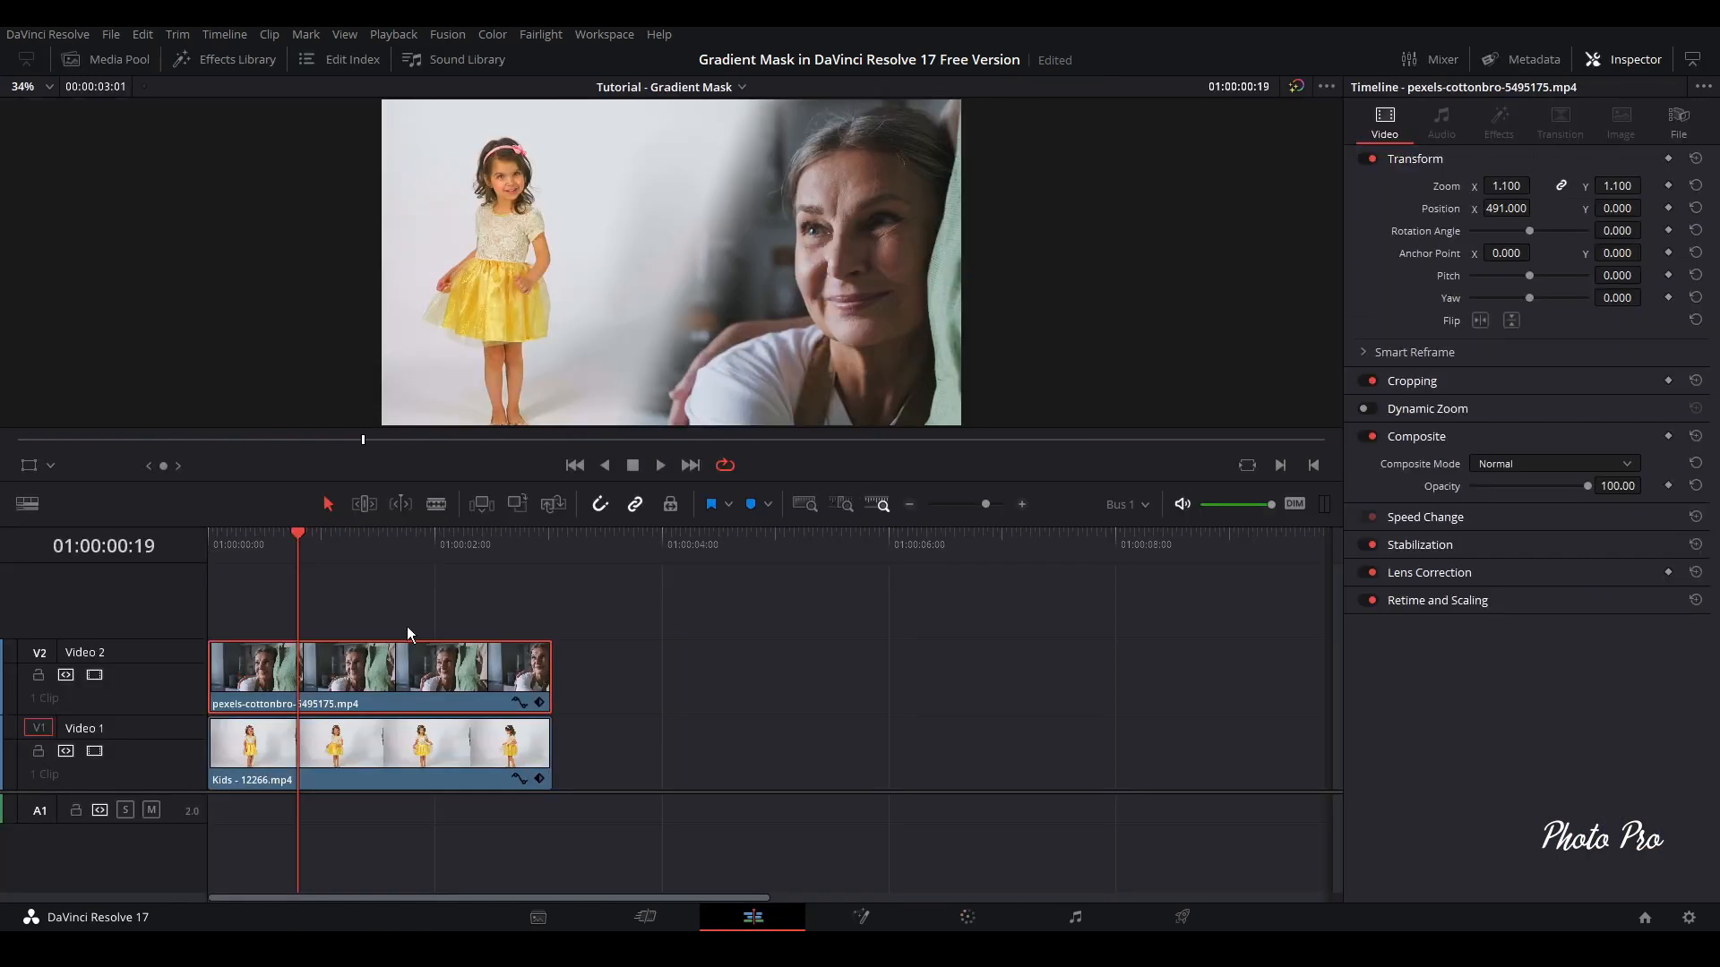
{"action": "left_click", "coordinate": [213, 543]}
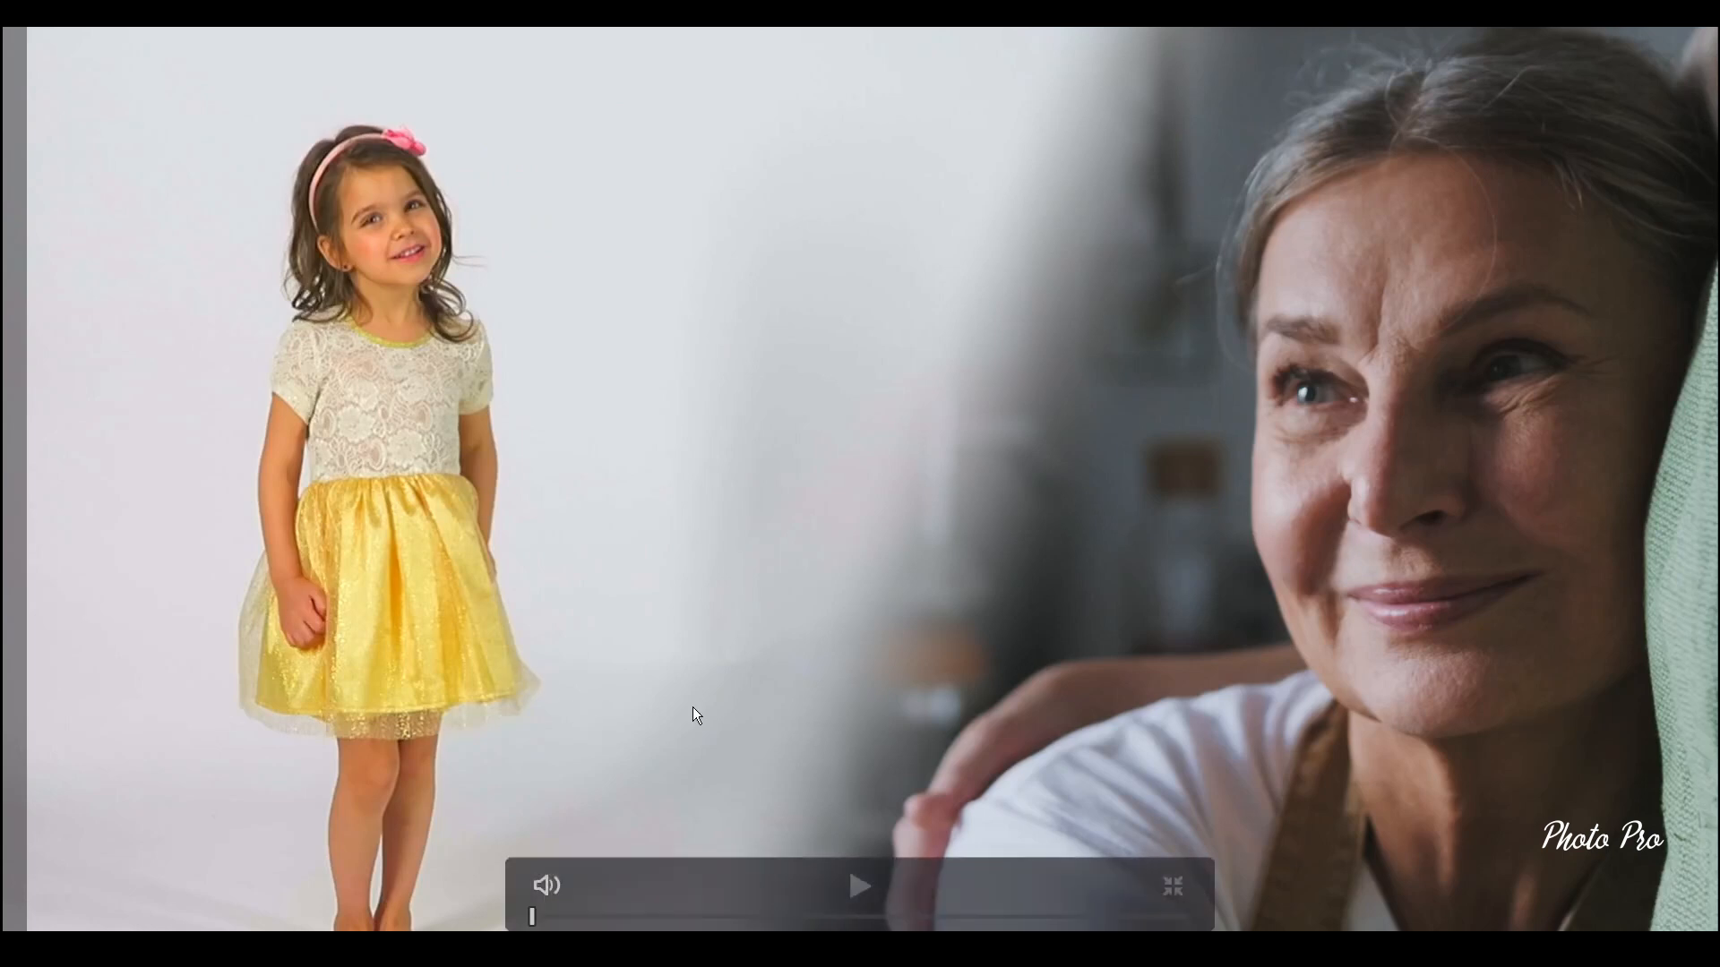
{"action": "key", "text": "space"}
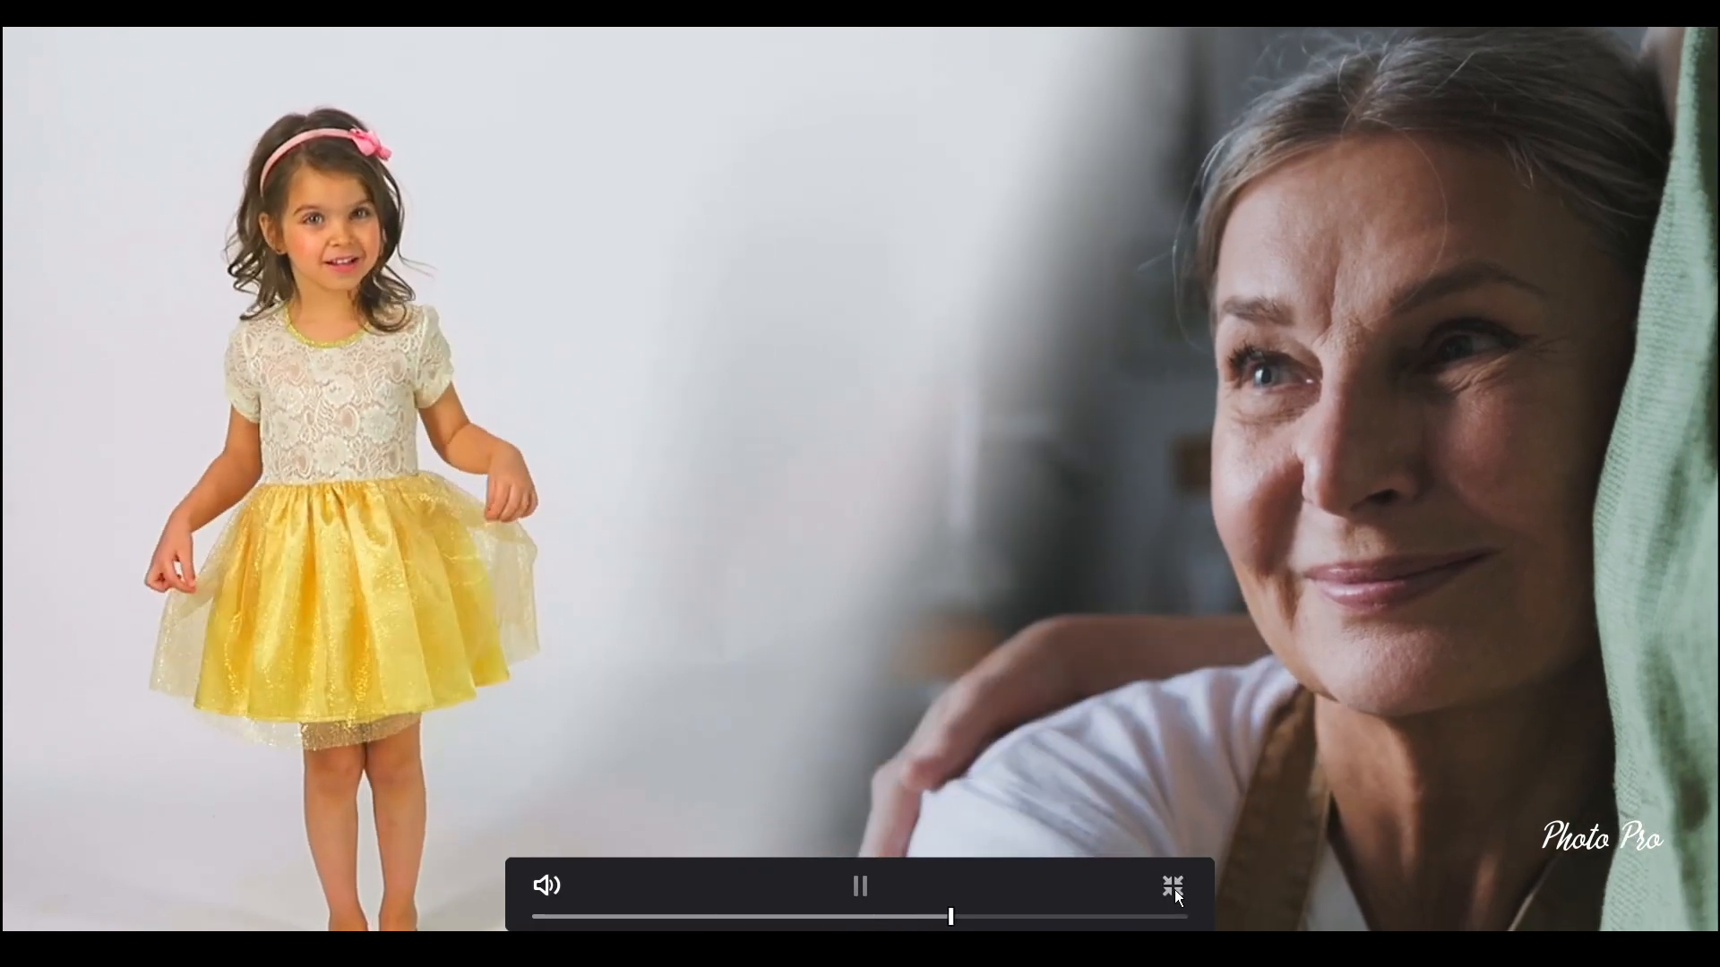
{"action": "left_click", "coordinate": [1174, 887]}
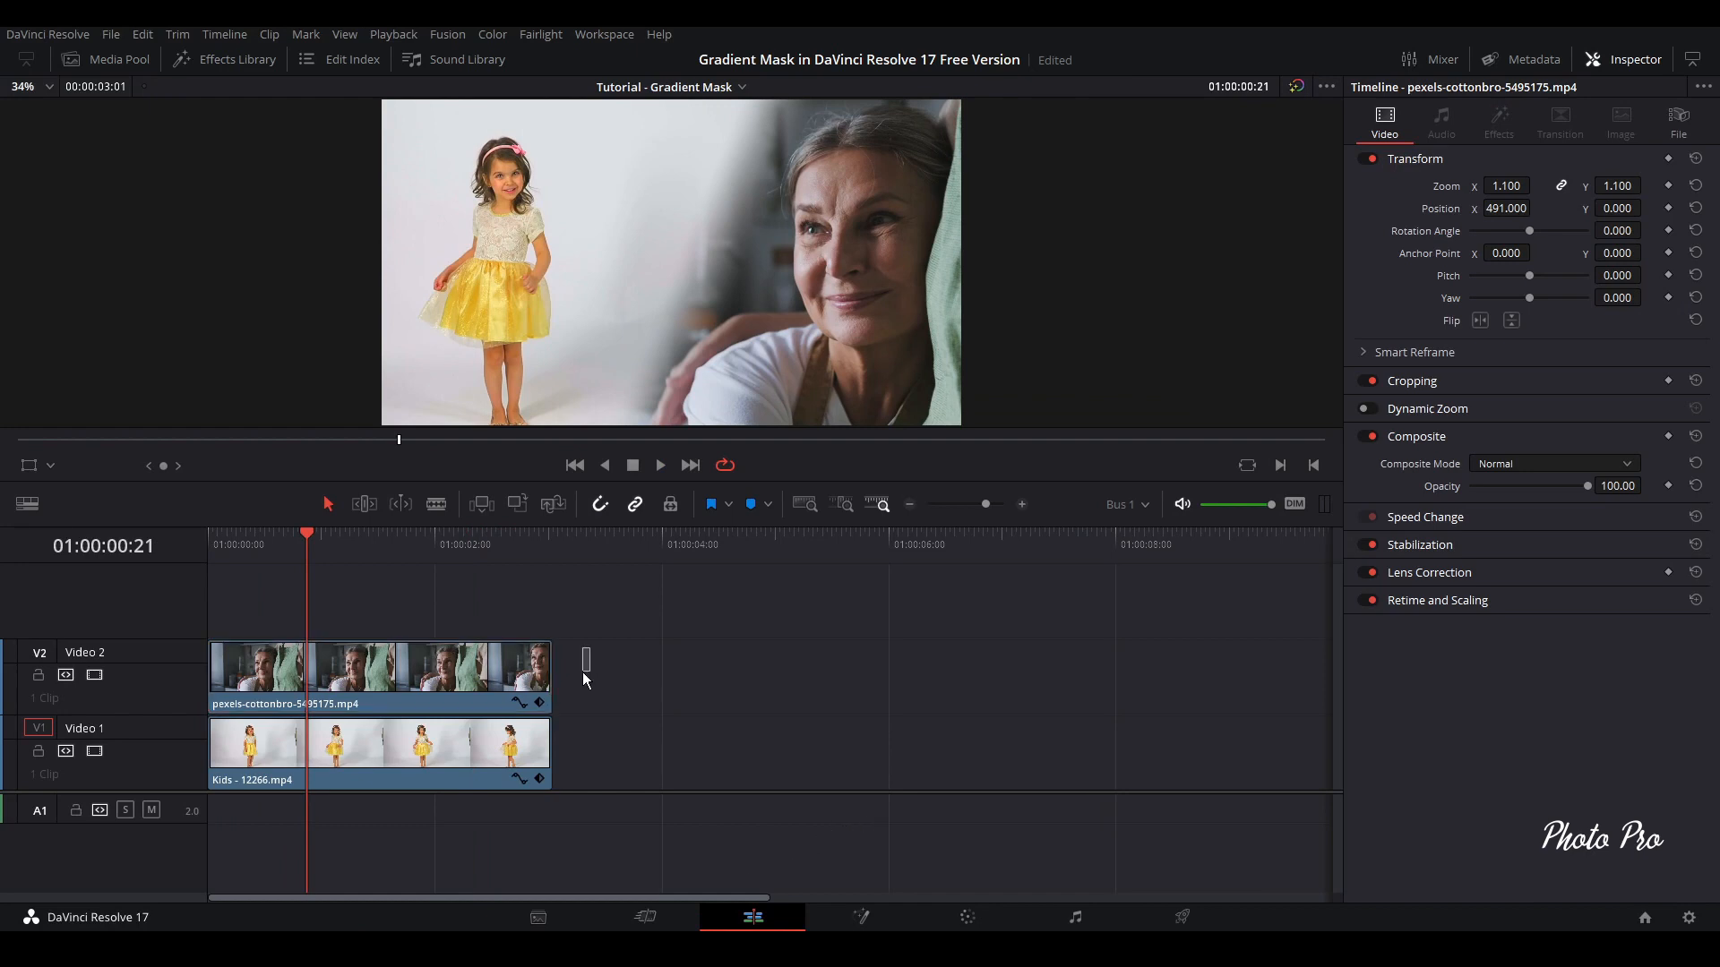
Combine the Video 1 and Video 2 clips into a compound clip named Dreamy and play it in full screen from the start
{"action": "left_click", "coordinate": [463, 773], "text": "ctrl"}
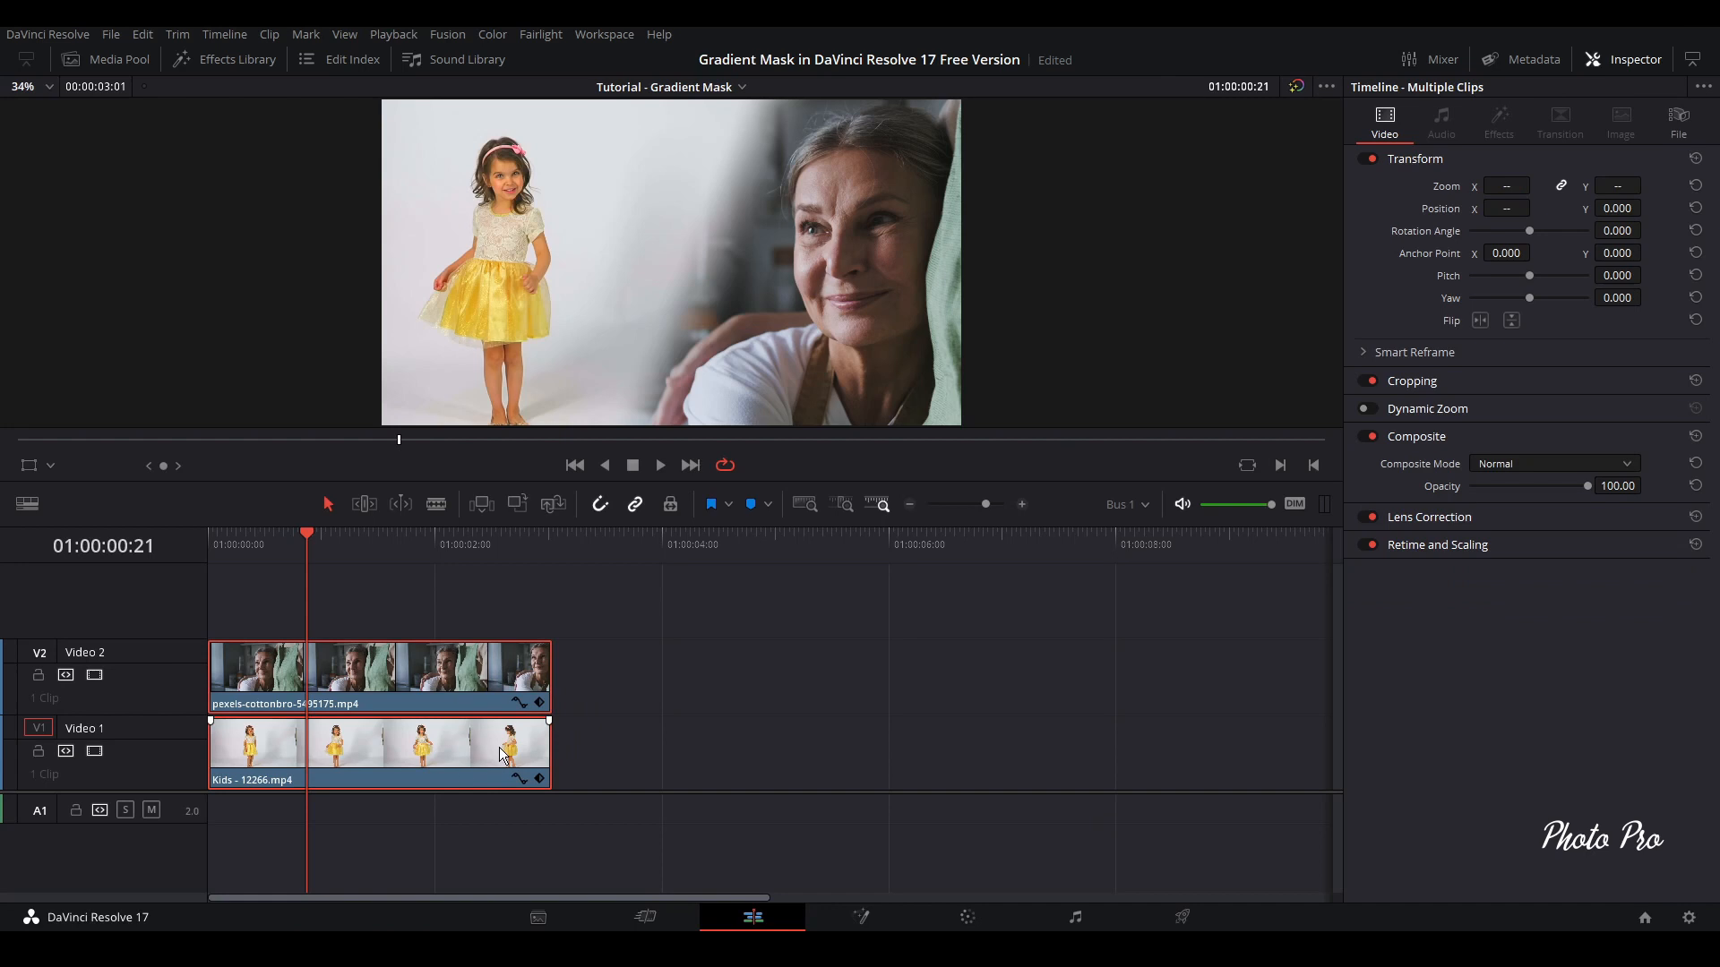
{"action": "right_click", "coordinate": [502, 755]}
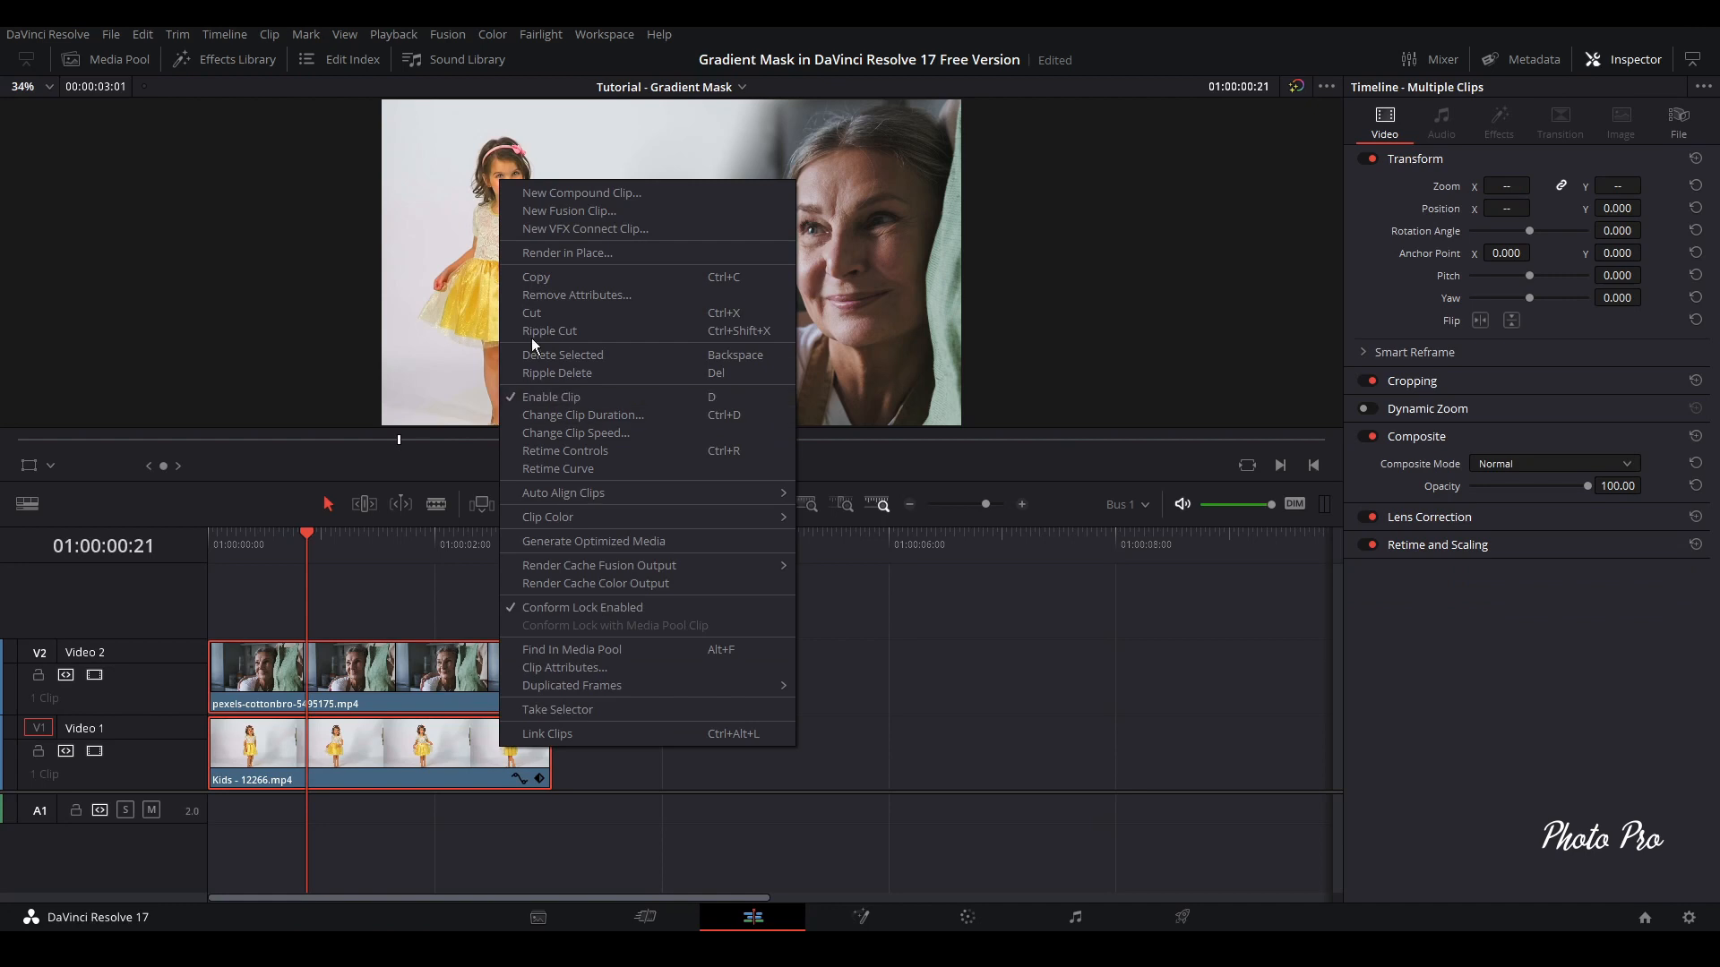
{"action": "left_click", "coordinate": [568, 192]}
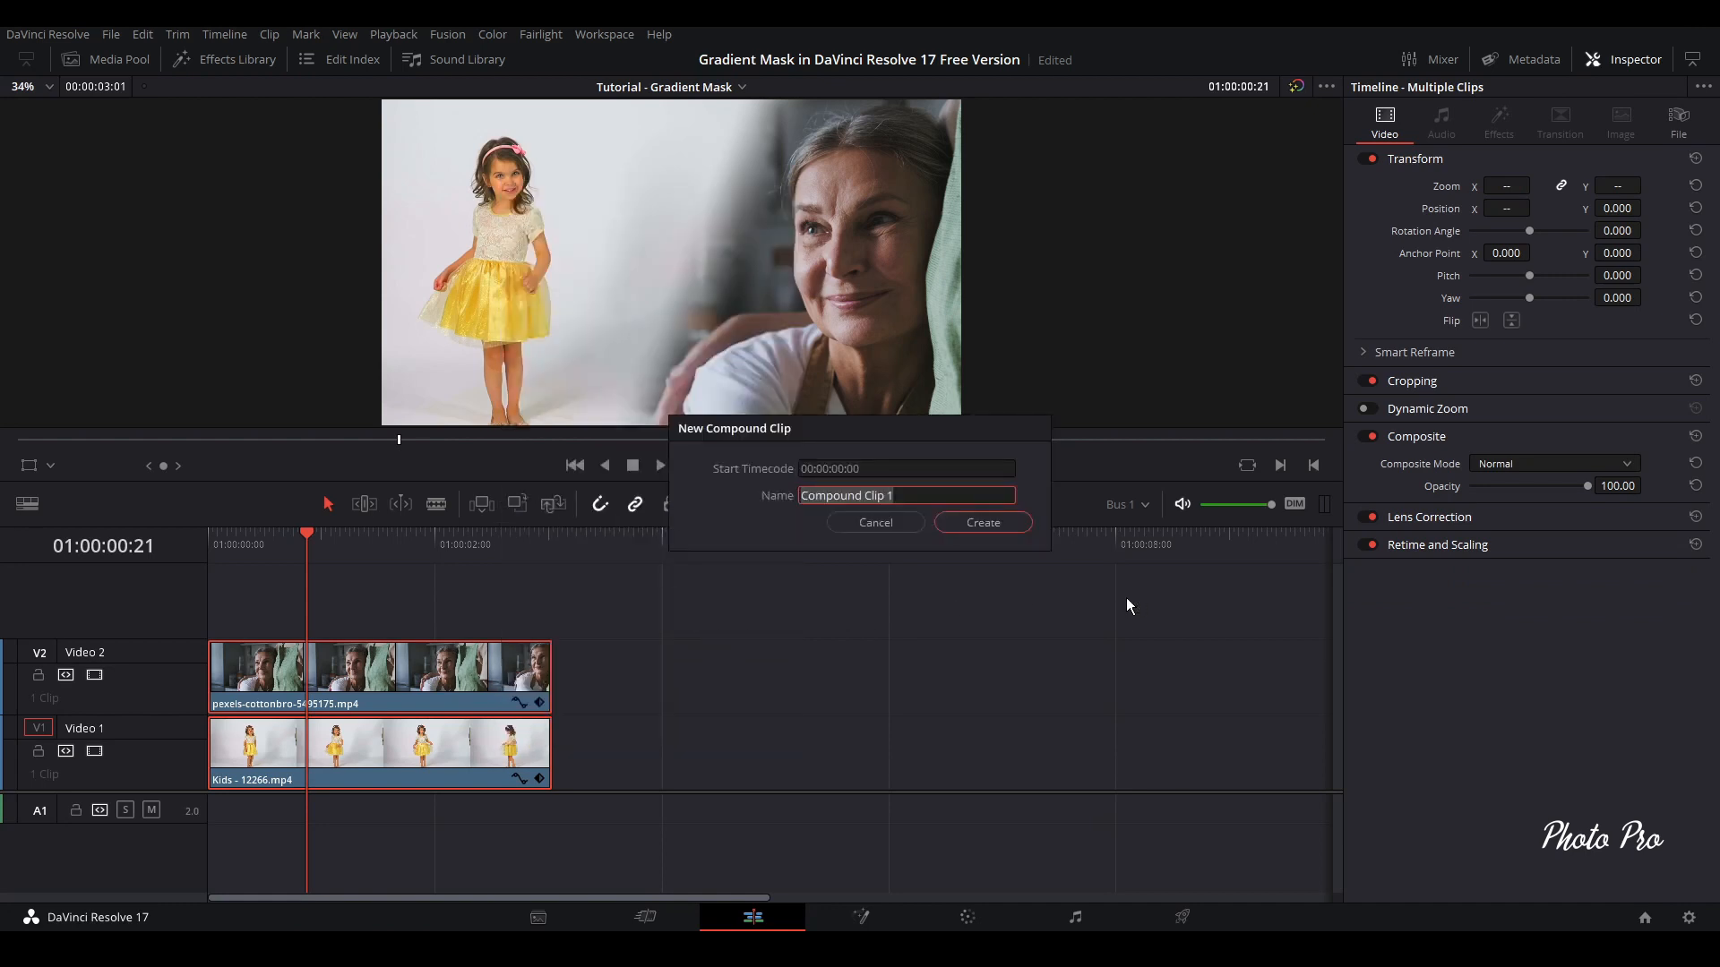
{"action": "type", "text": "Dreamy"}
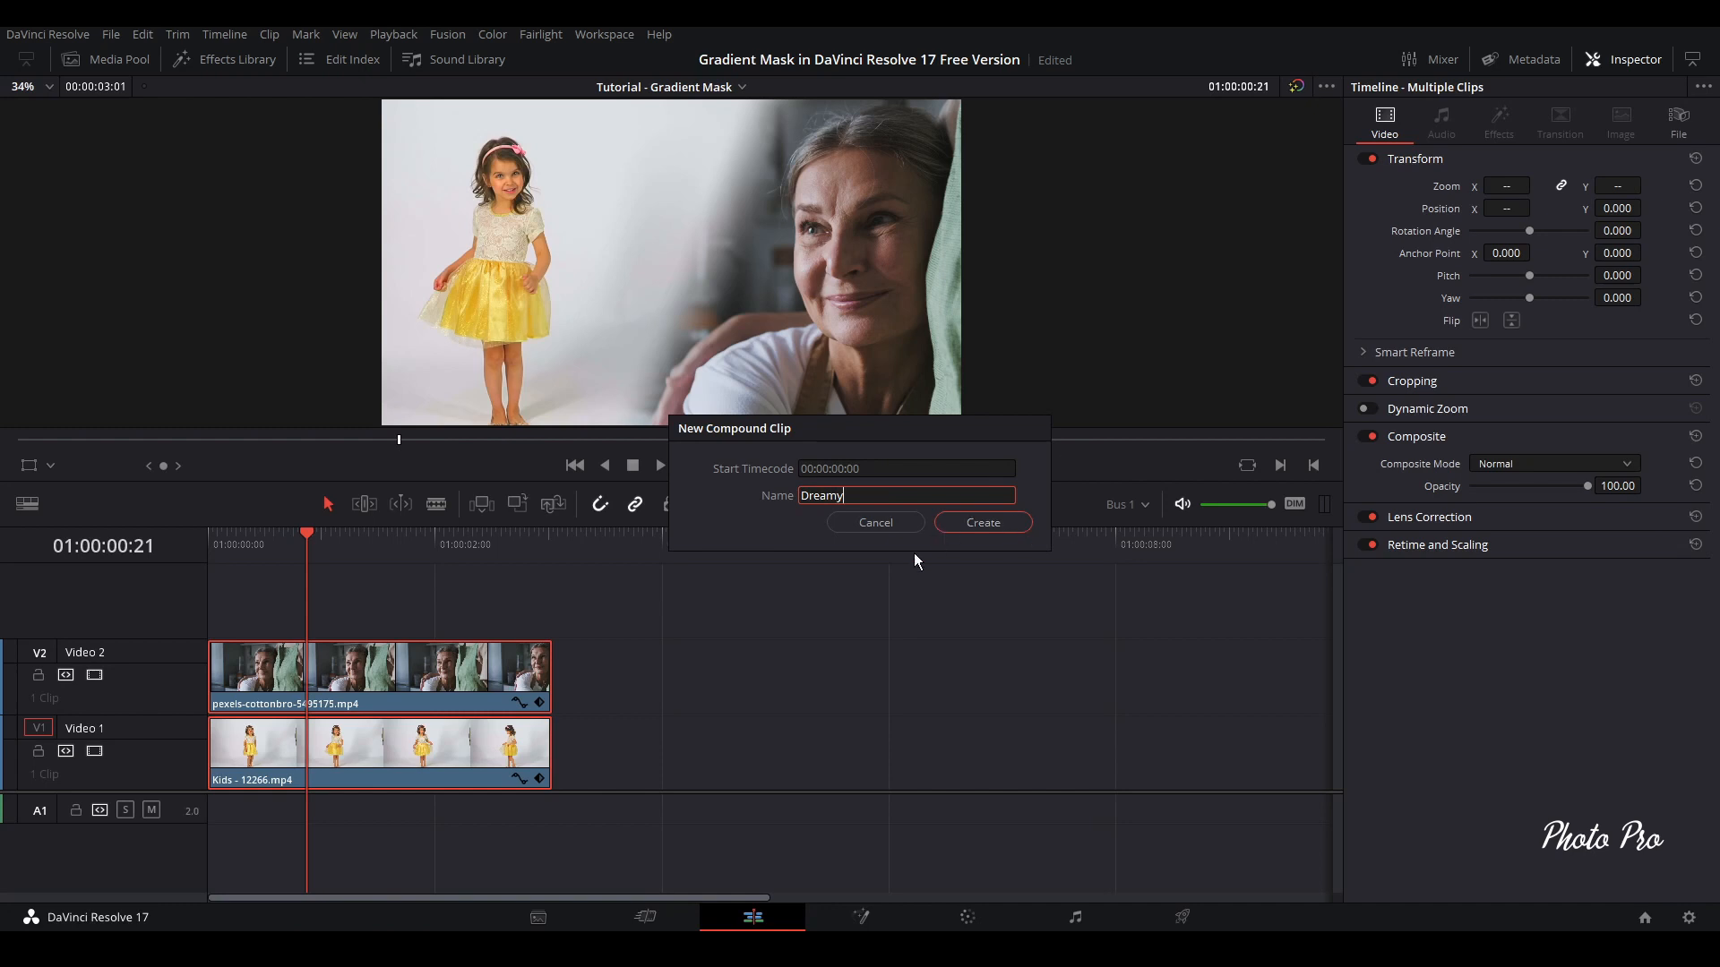
{"action": "left_click", "coordinate": [983, 522]}
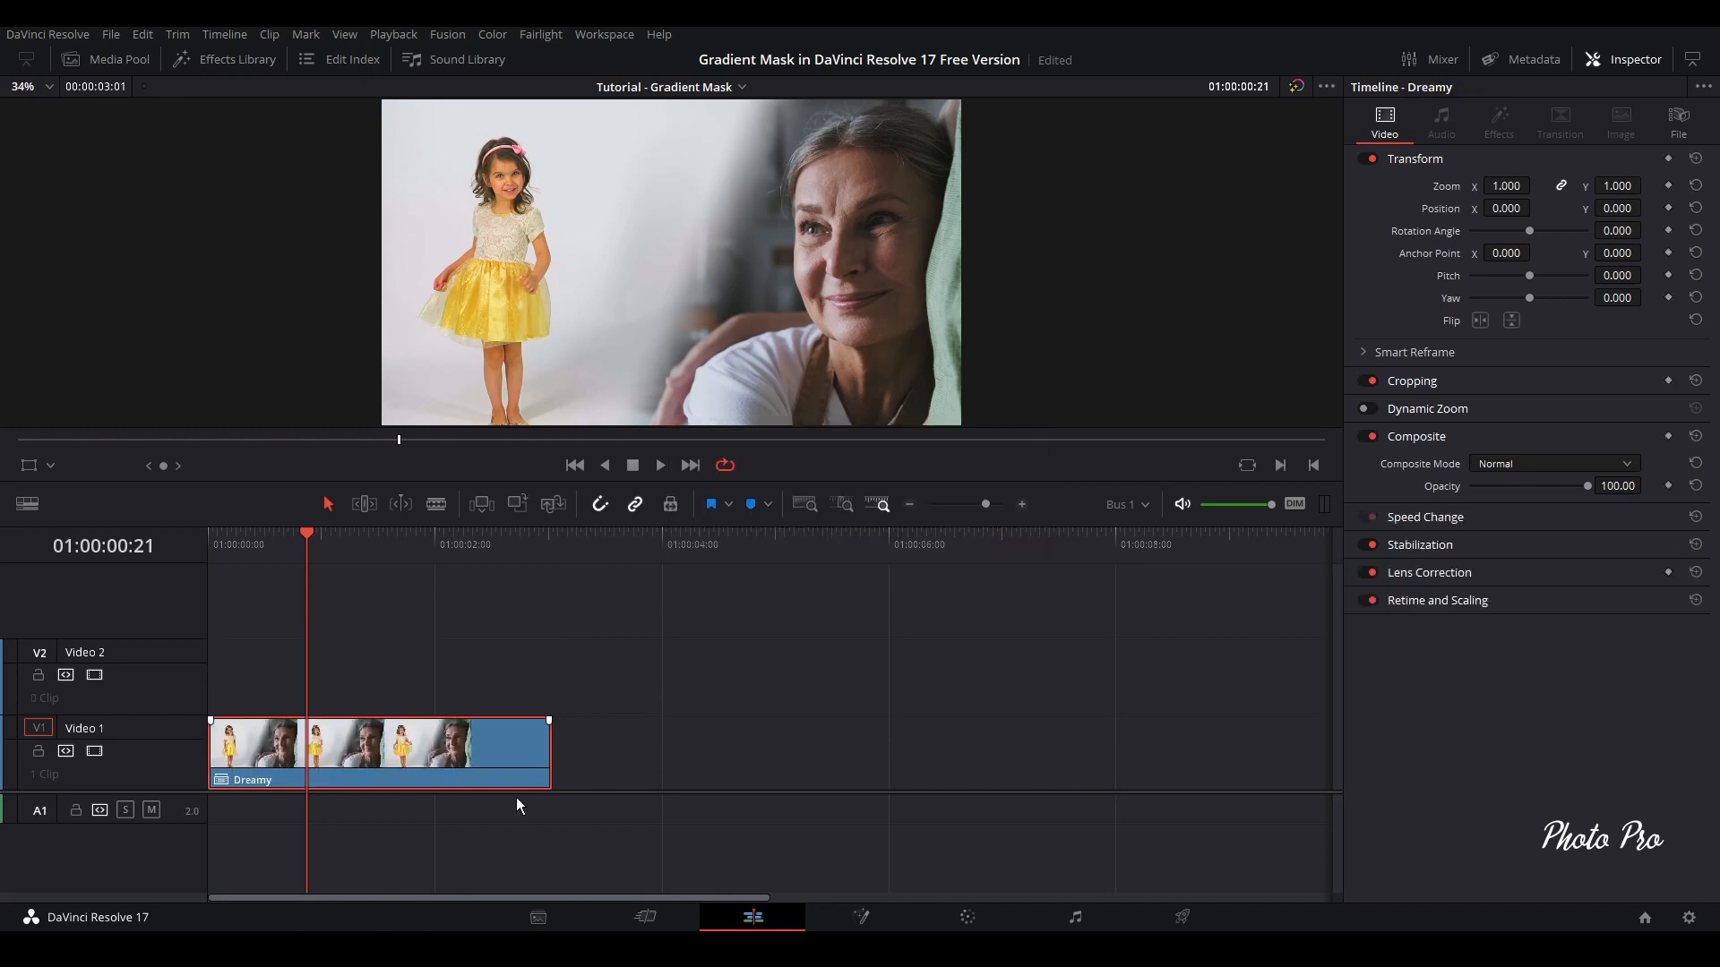
{"action": "left_click", "coordinate": [221, 536]}
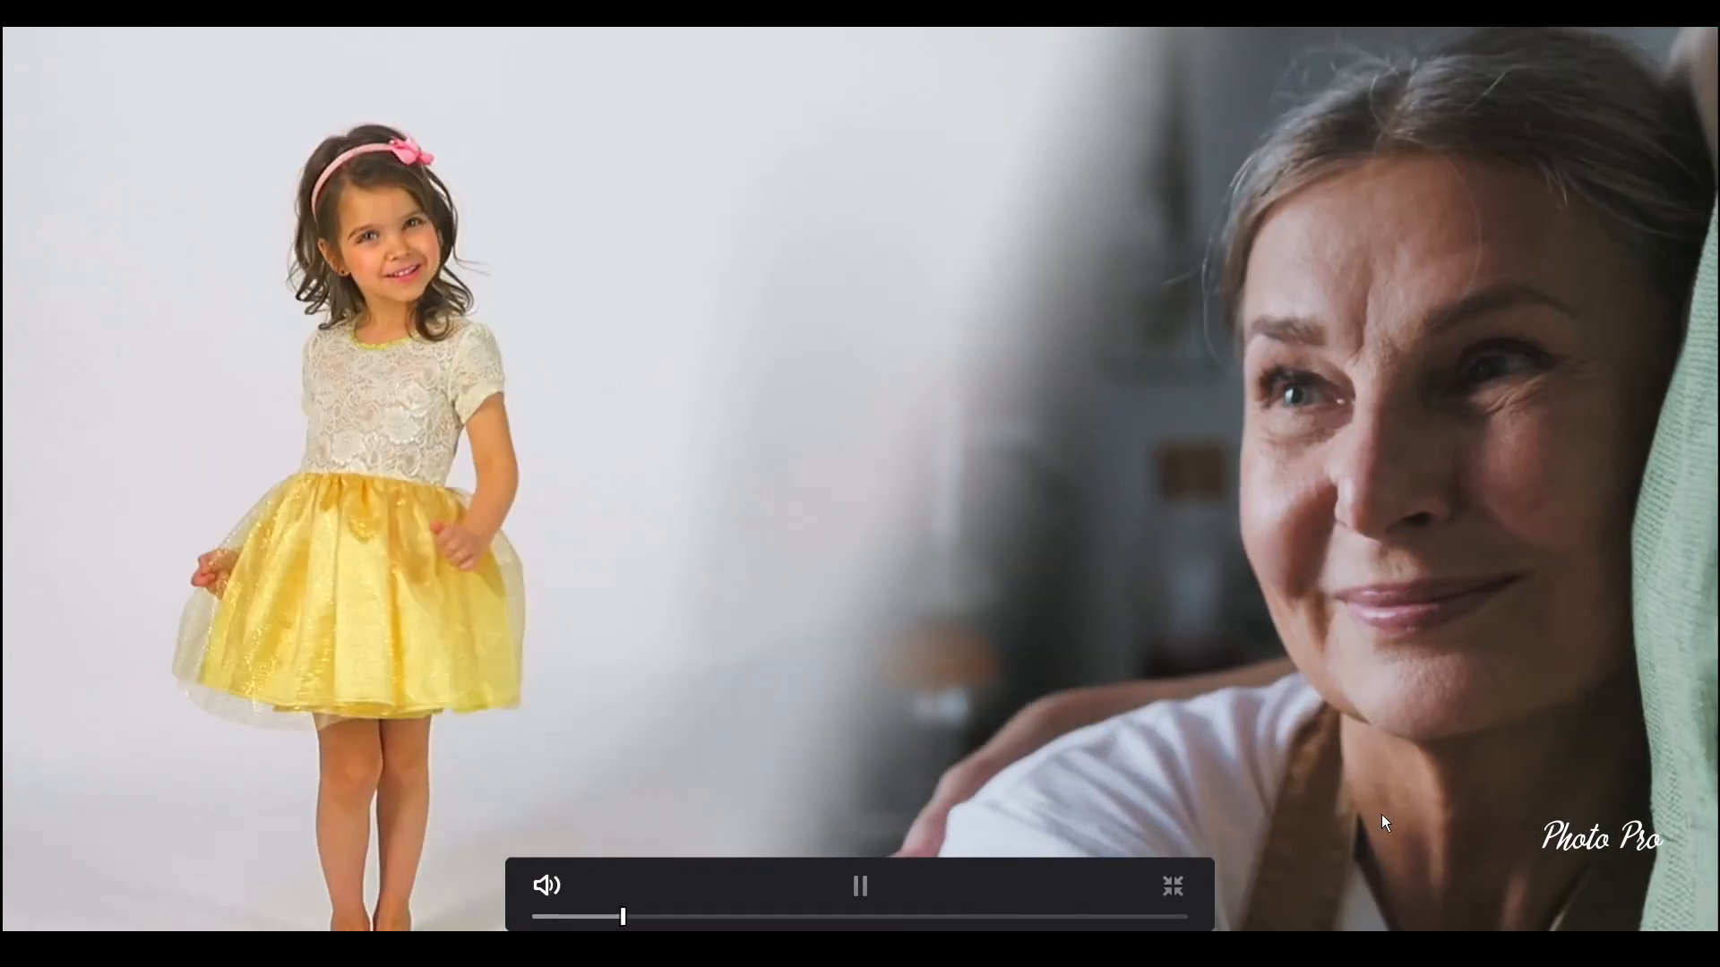
{"action": "left_click", "coordinate": [1172, 886]}
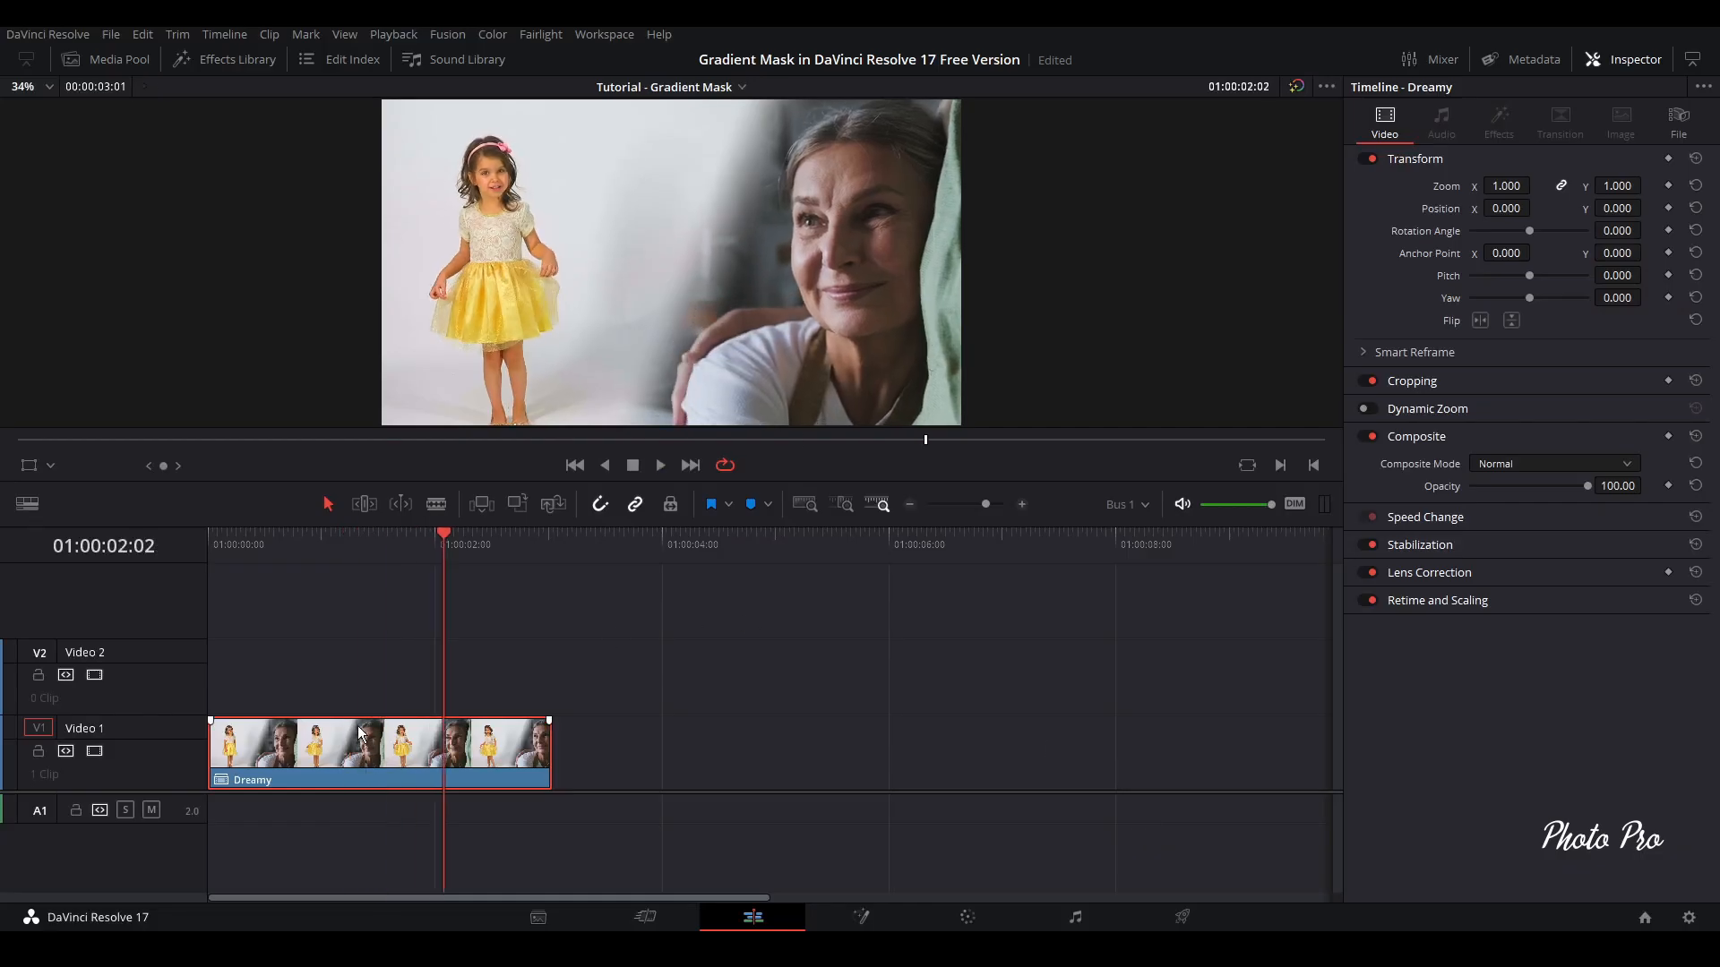
Add an Adjustment Clip on Video 2 above the Dreamy clip and trim it to Dreamy's end, with a duration of 00:00:03:01
{"action": "left_click", "coordinate": [202, 61]}
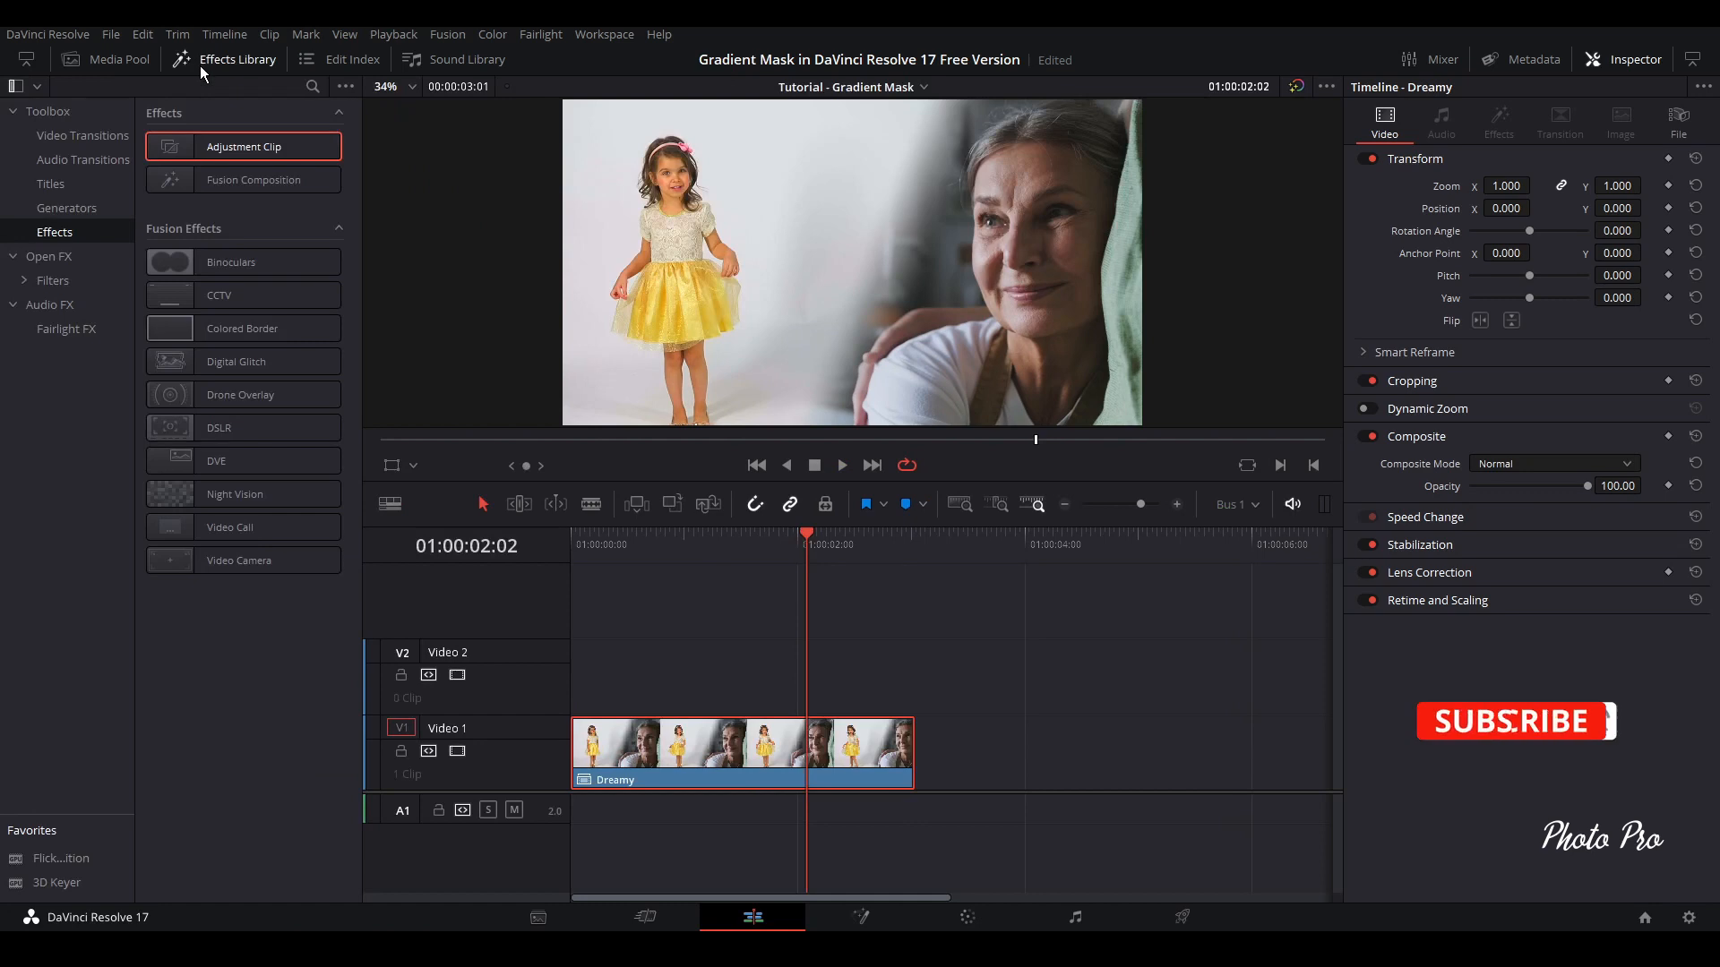
{"action": "left_click_drag", "start_coordinate": [263, 154], "coordinate": [579, 707]}
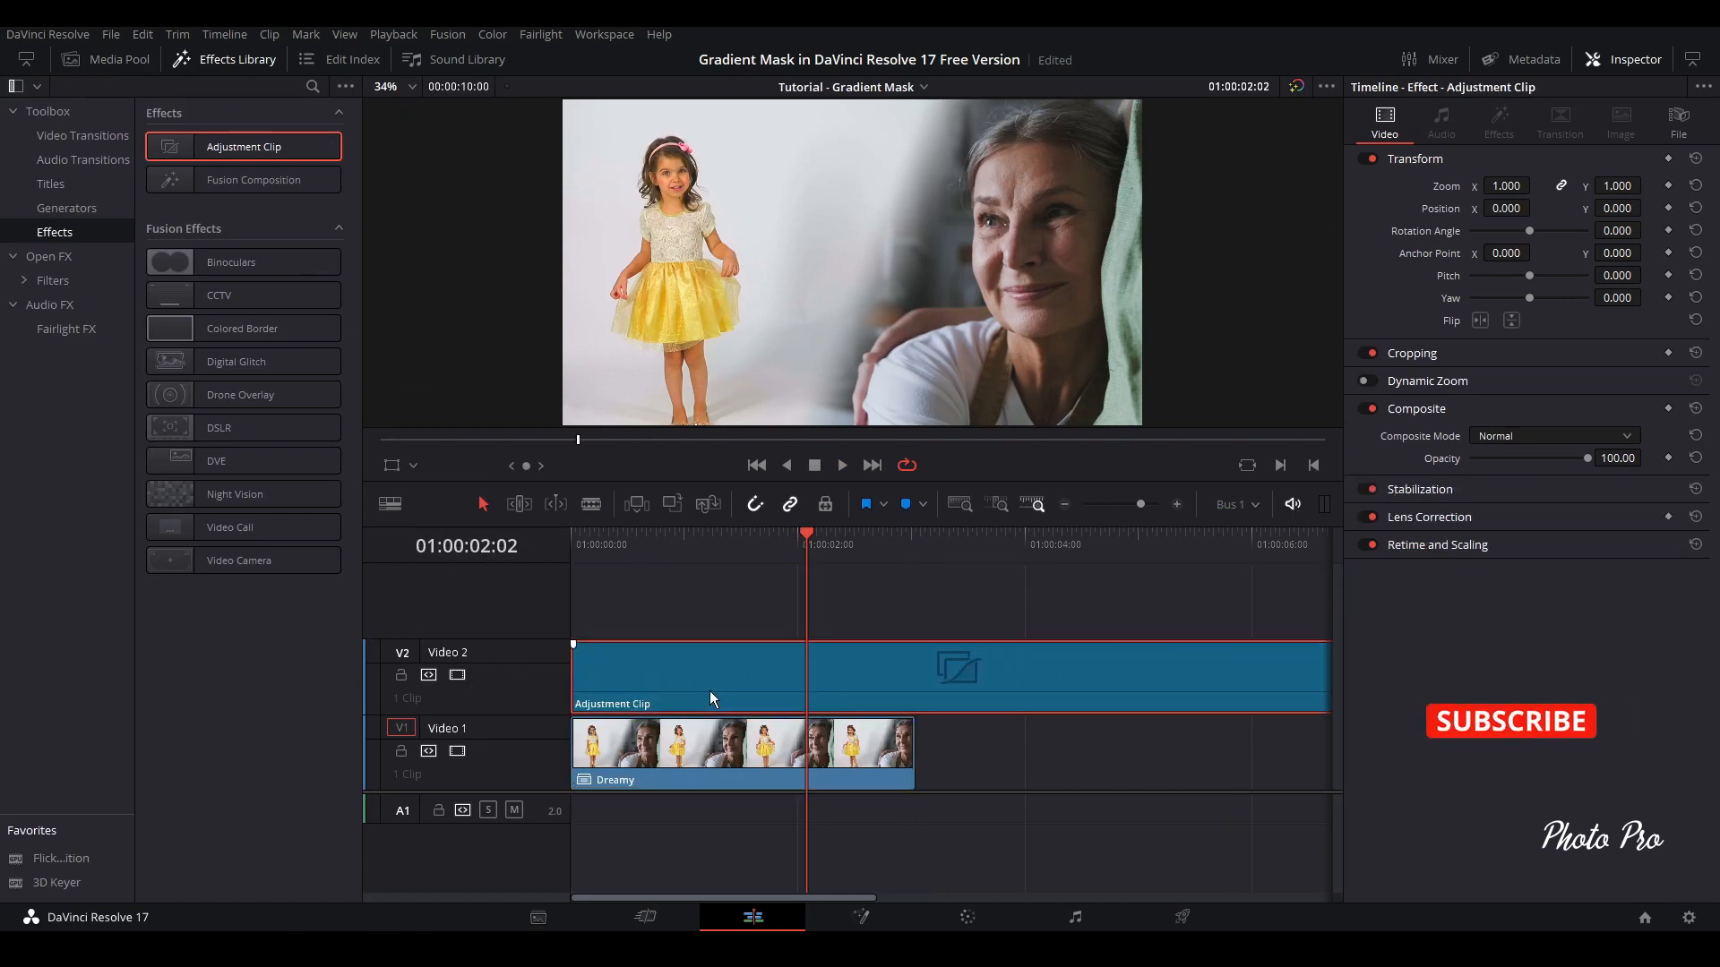
{"action": "key", "text": "ctrl+d"}
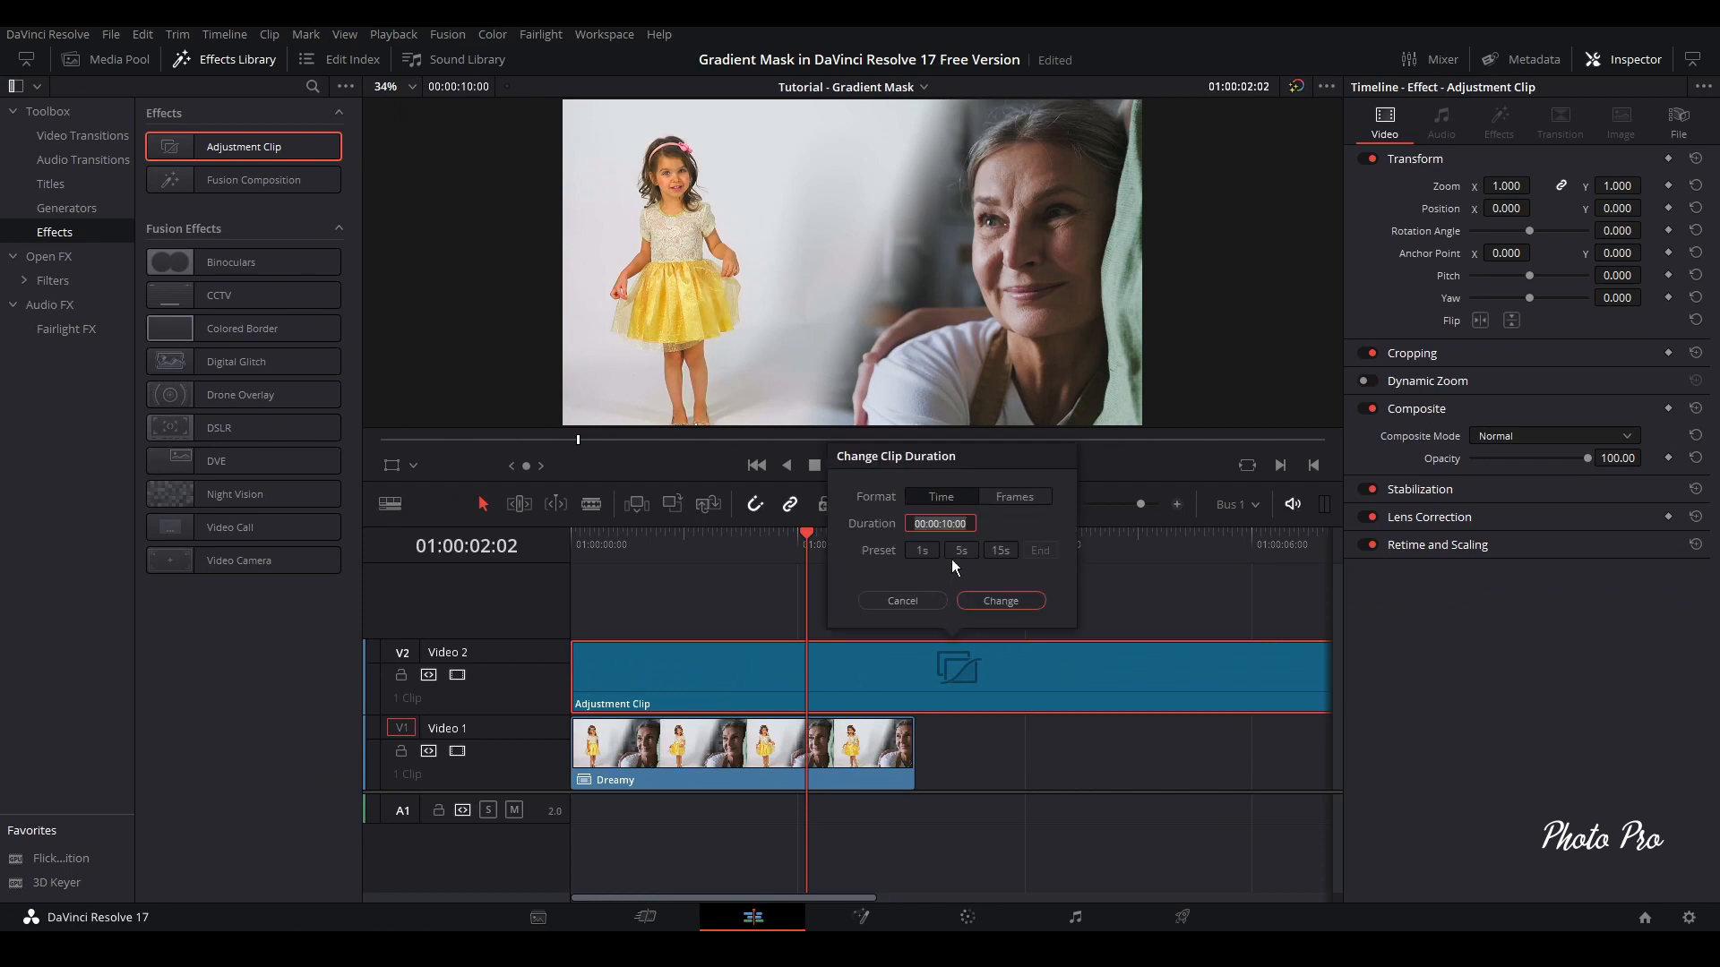
{"action": "left_click", "coordinate": [1001, 602]}
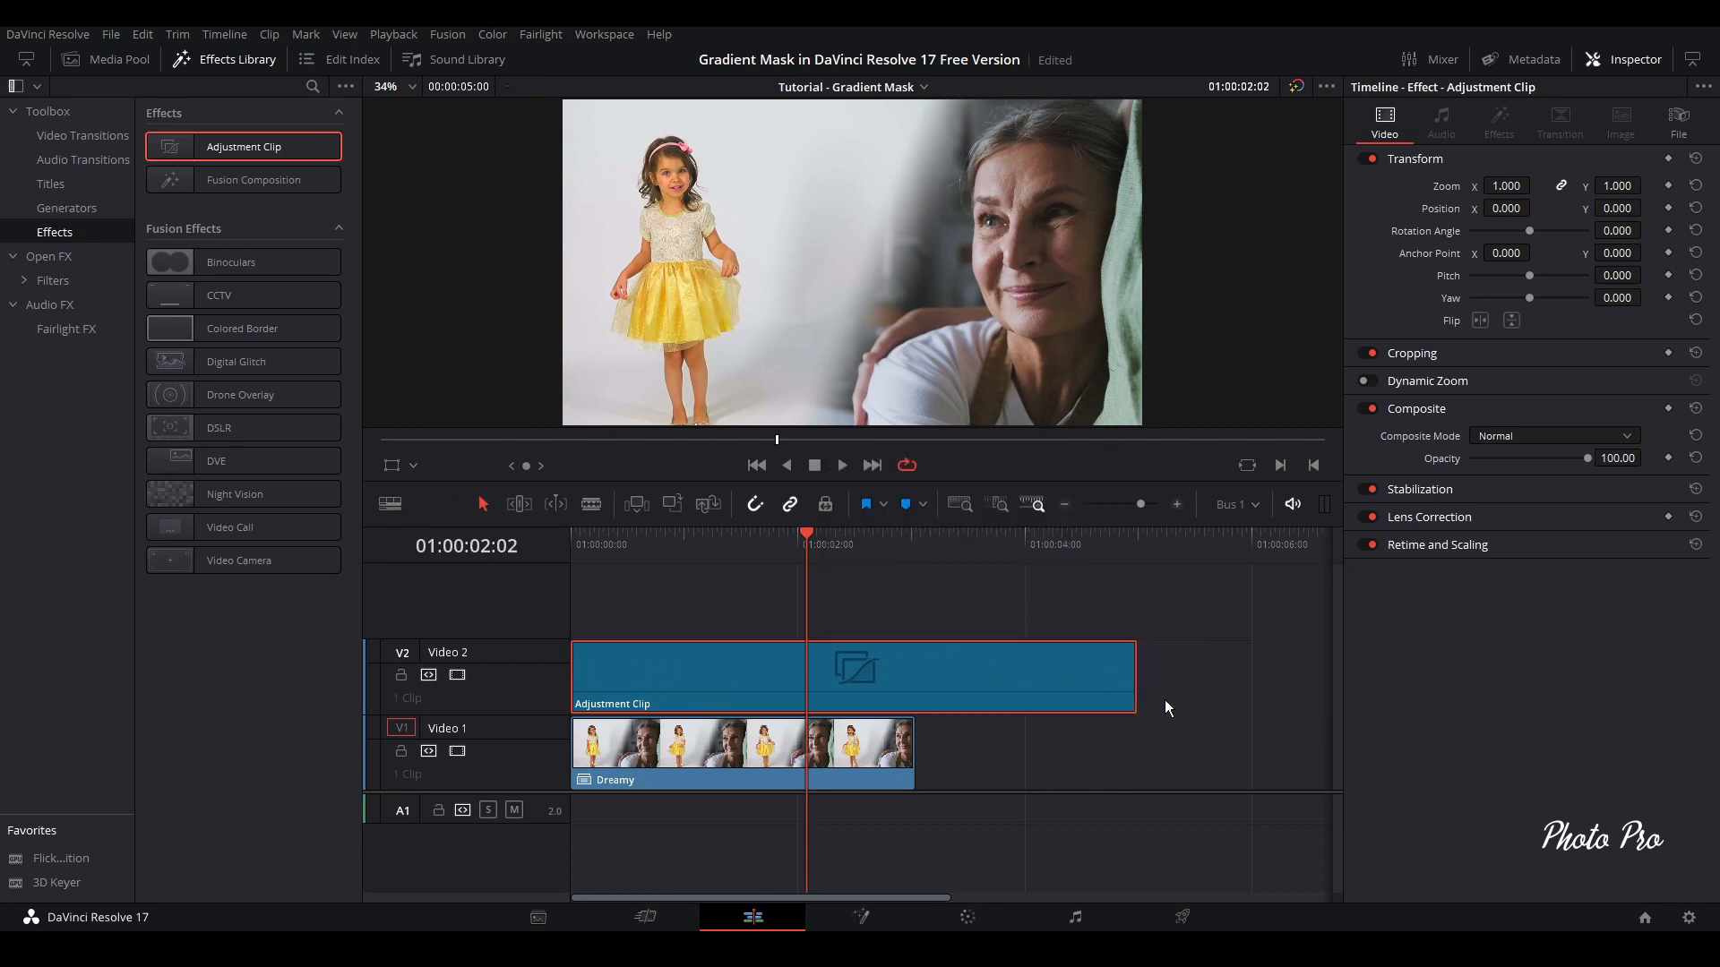
{"action": "left_click", "coordinate": [1130, 682]}
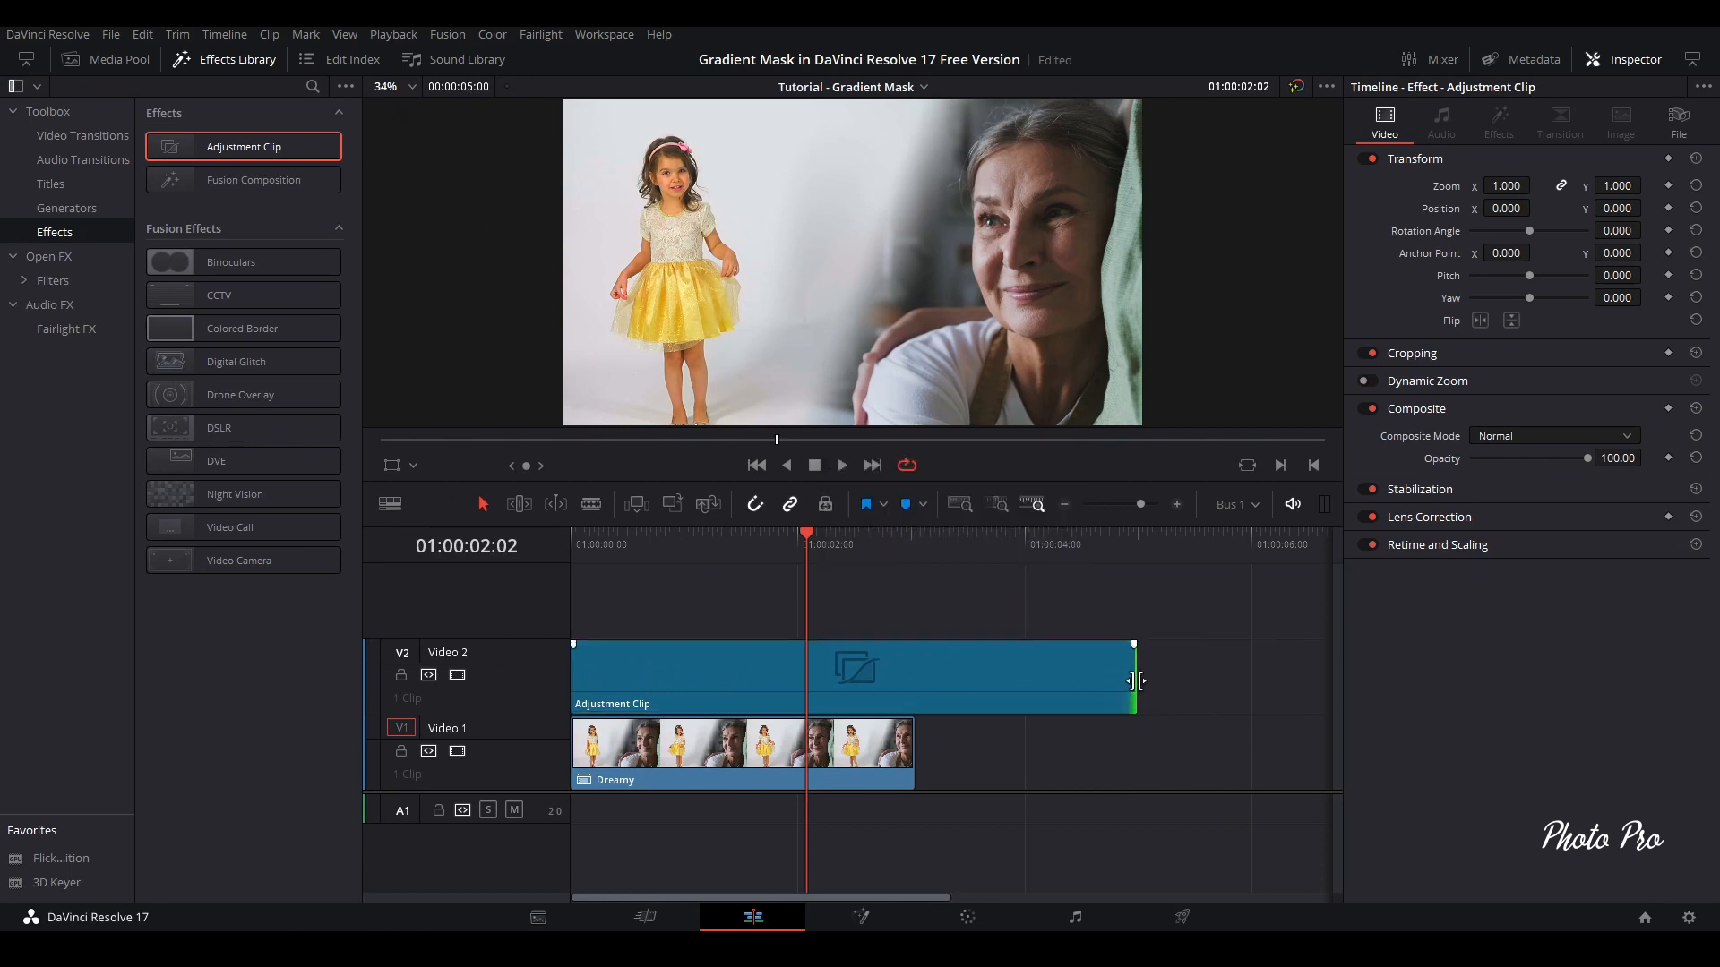
{"action": "left_click_drag", "start_coordinate": [1135, 681], "coordinate": [914, 680]}
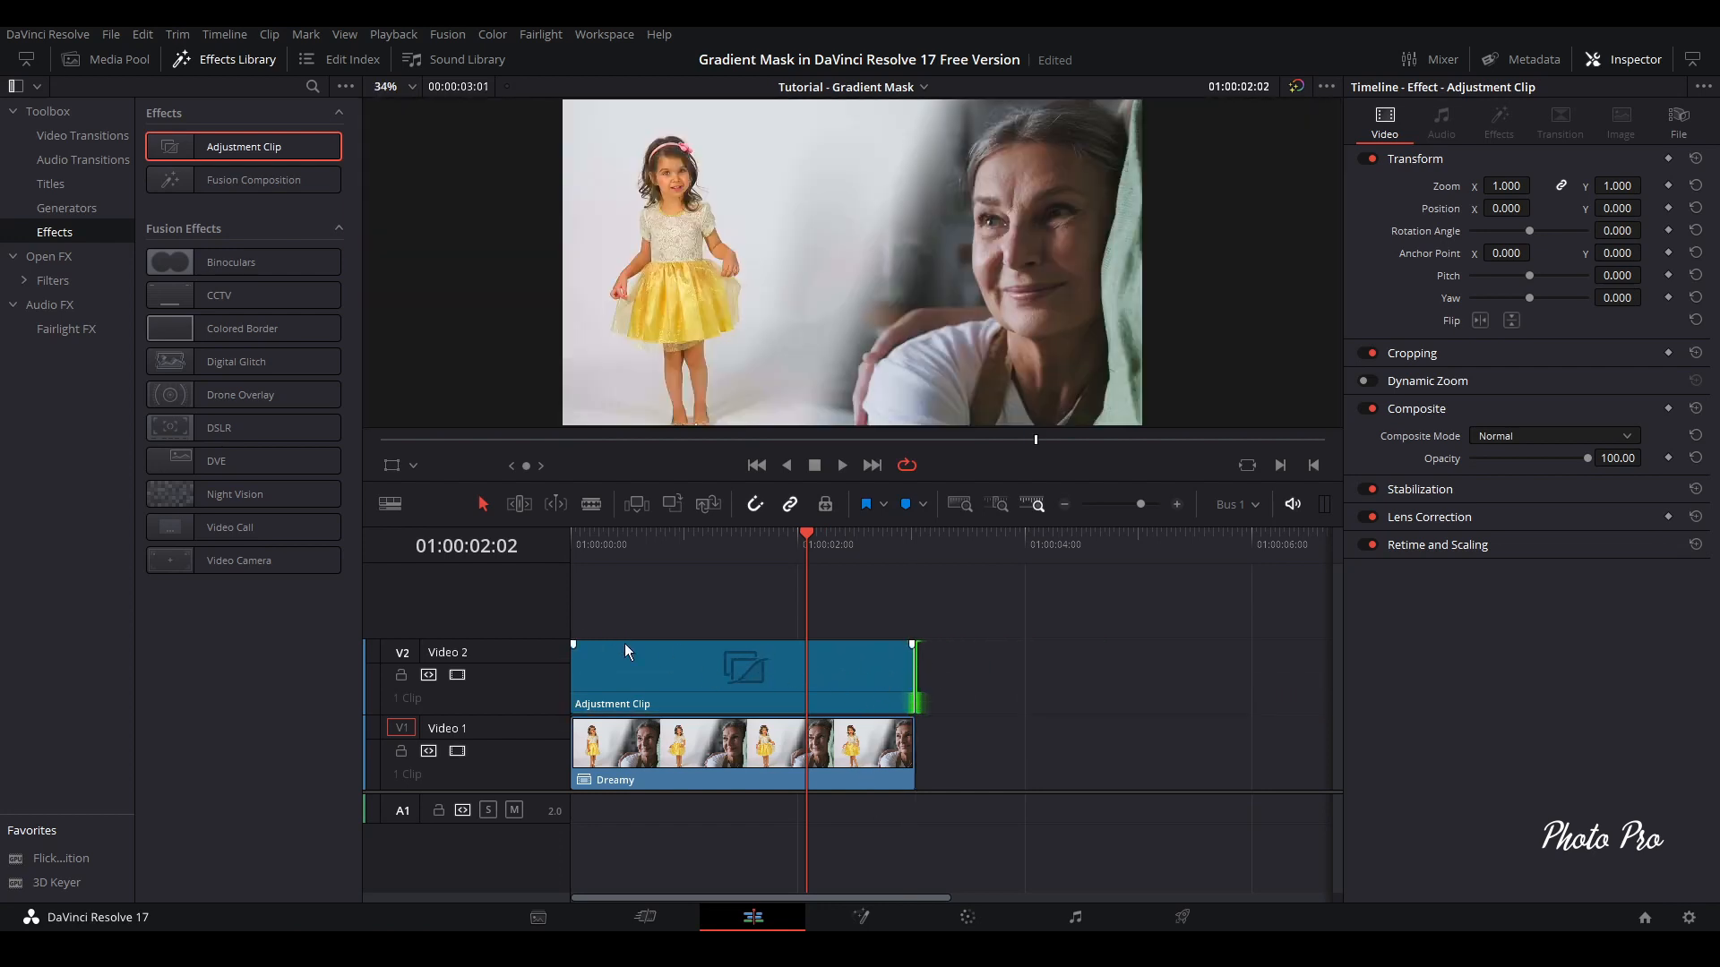
Crop the Adjustment Clip on Video 2 by 100 at the top and 100 at the bottom to form letterbox bars
{"action": "left_click", "coordinate": [632, 552]}
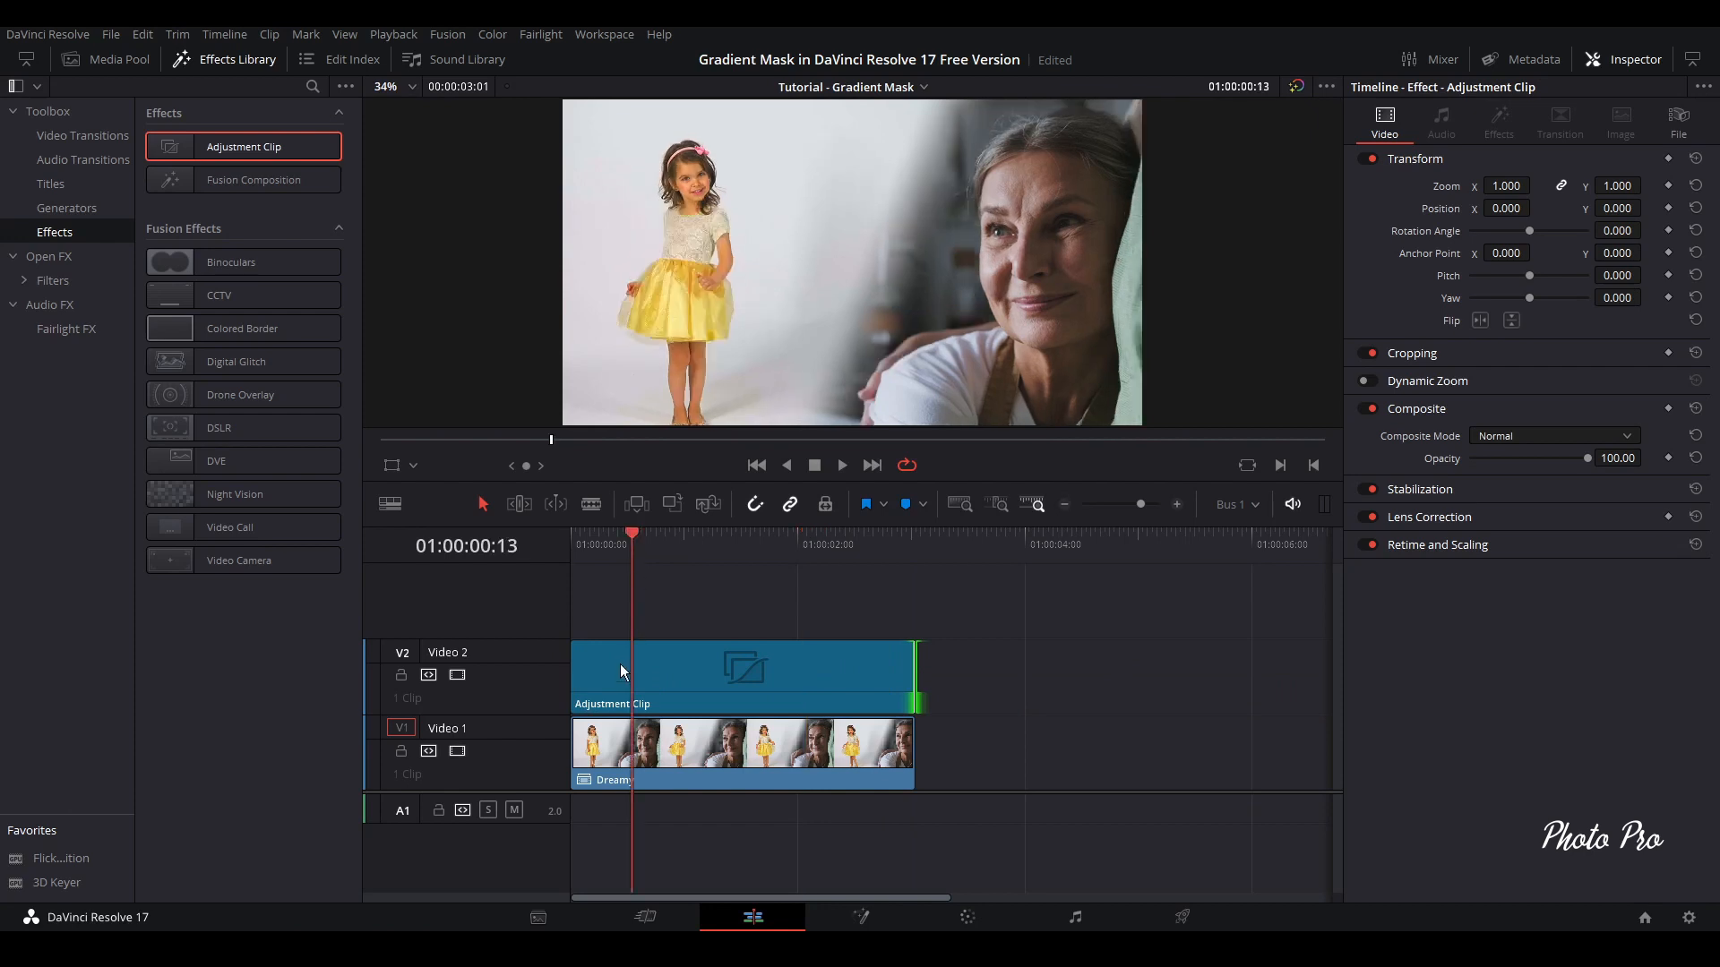
{"action": "left_click", "coordinate": [686, 692]}
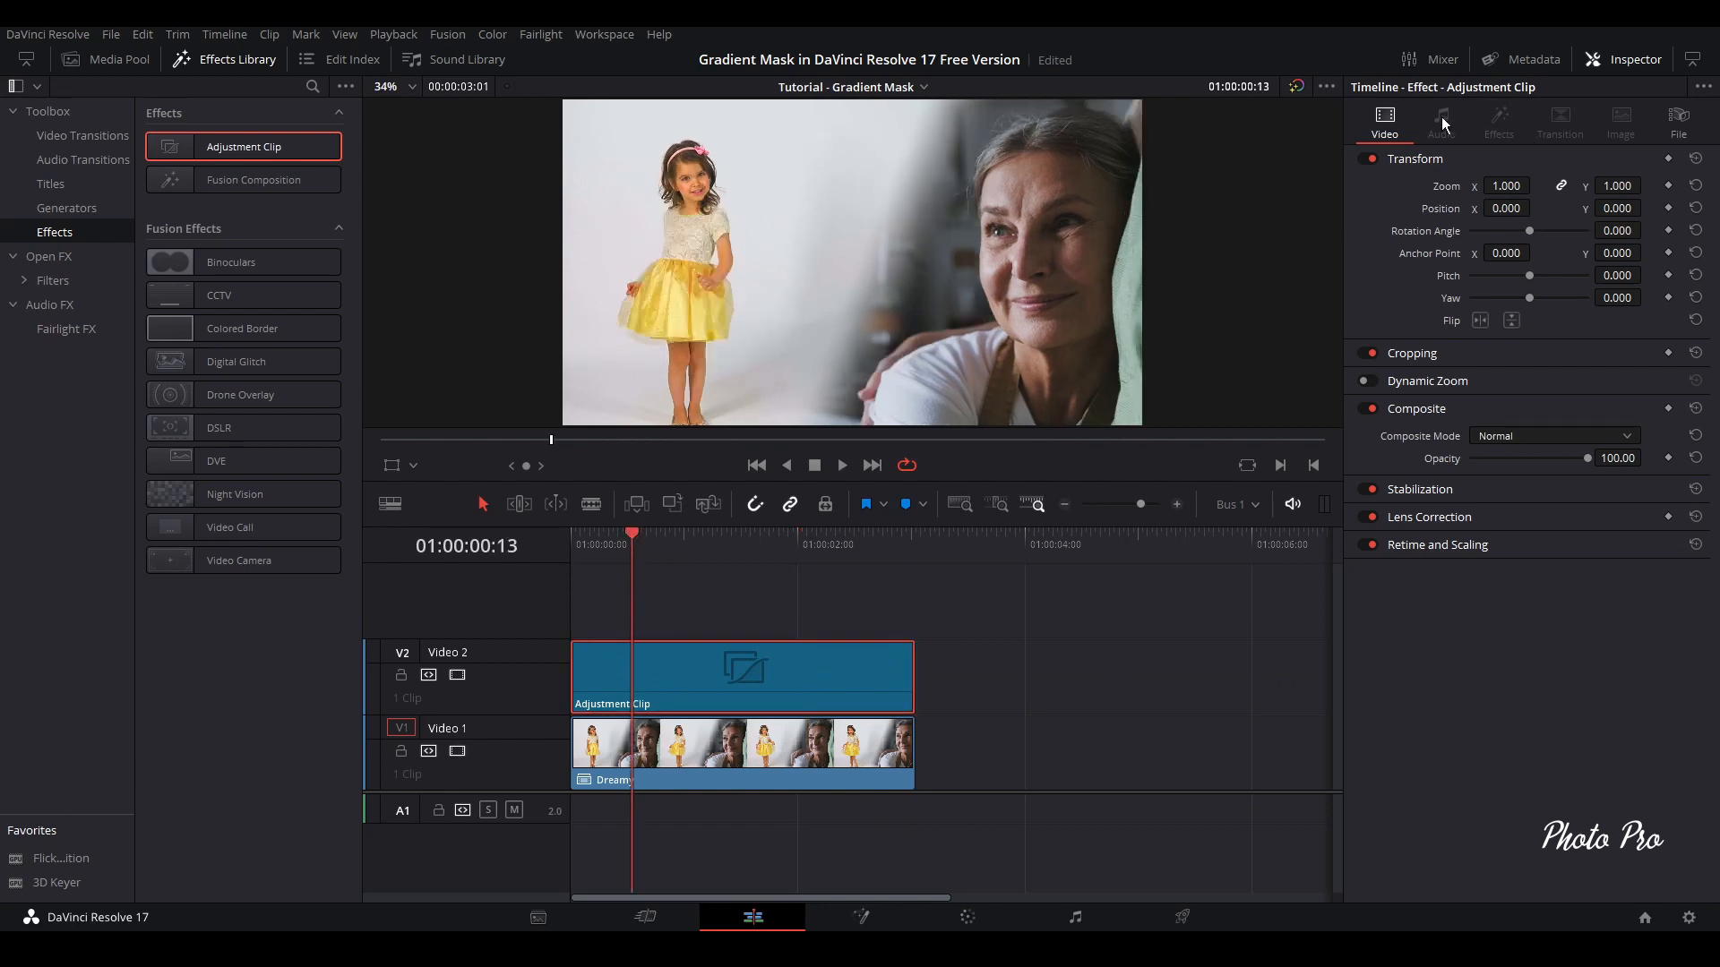
{"action": "left_click", "coordinate": [1558, 161]}
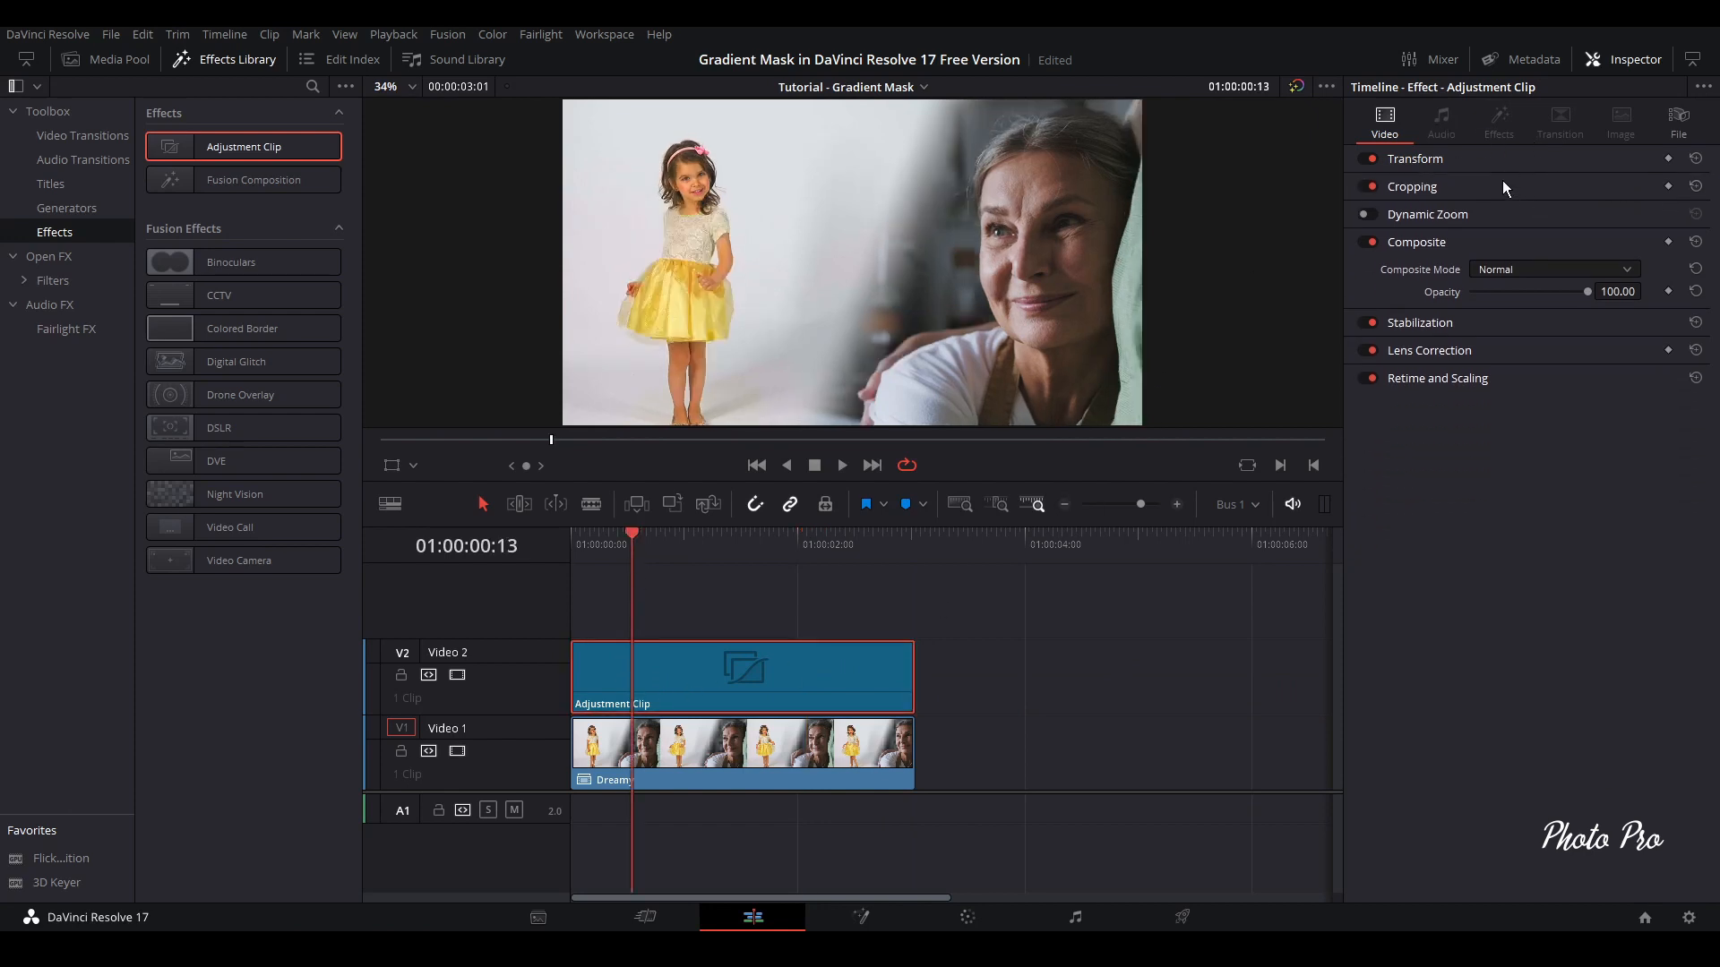
{"action": "left_click", "coordinate": [1502, 186]}
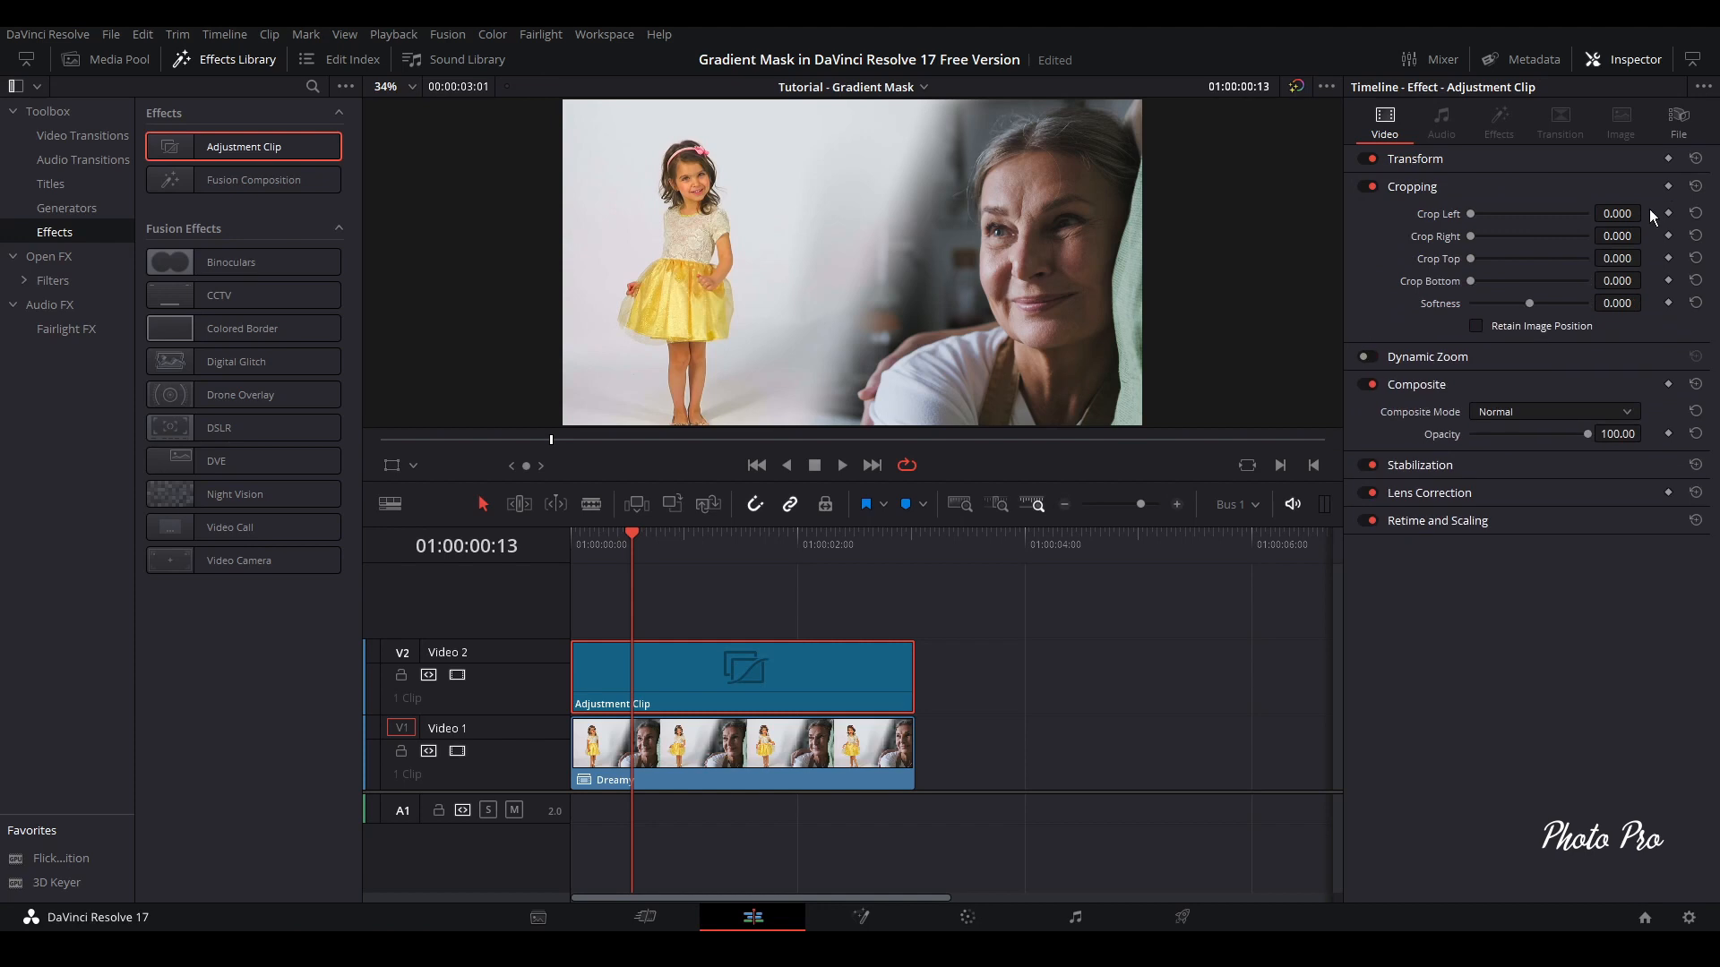
{"action": "left_click", "coordinate": [1617, 258]}
{"action": "type", "text": "100"}
{"action": "key", "text": "Return"}
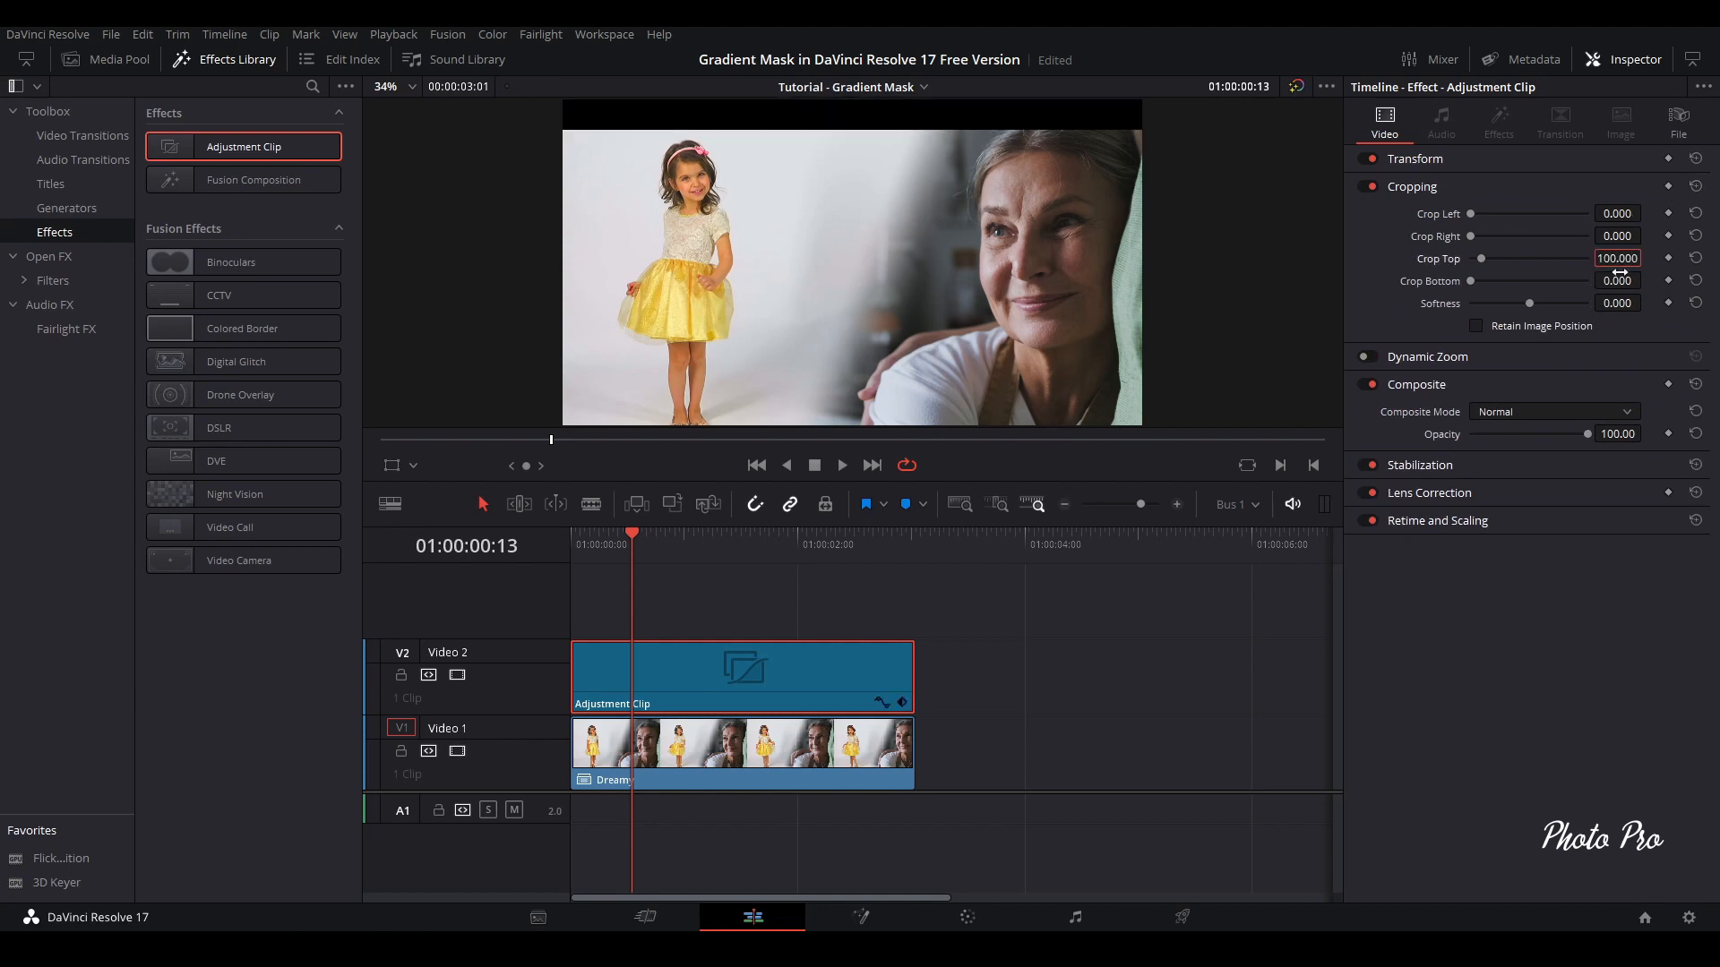
{"action": "left_click", "coordinate": [1618, 280]}
{"action": "type", "text": "100"}
{"action": "key", "text": "Return"}
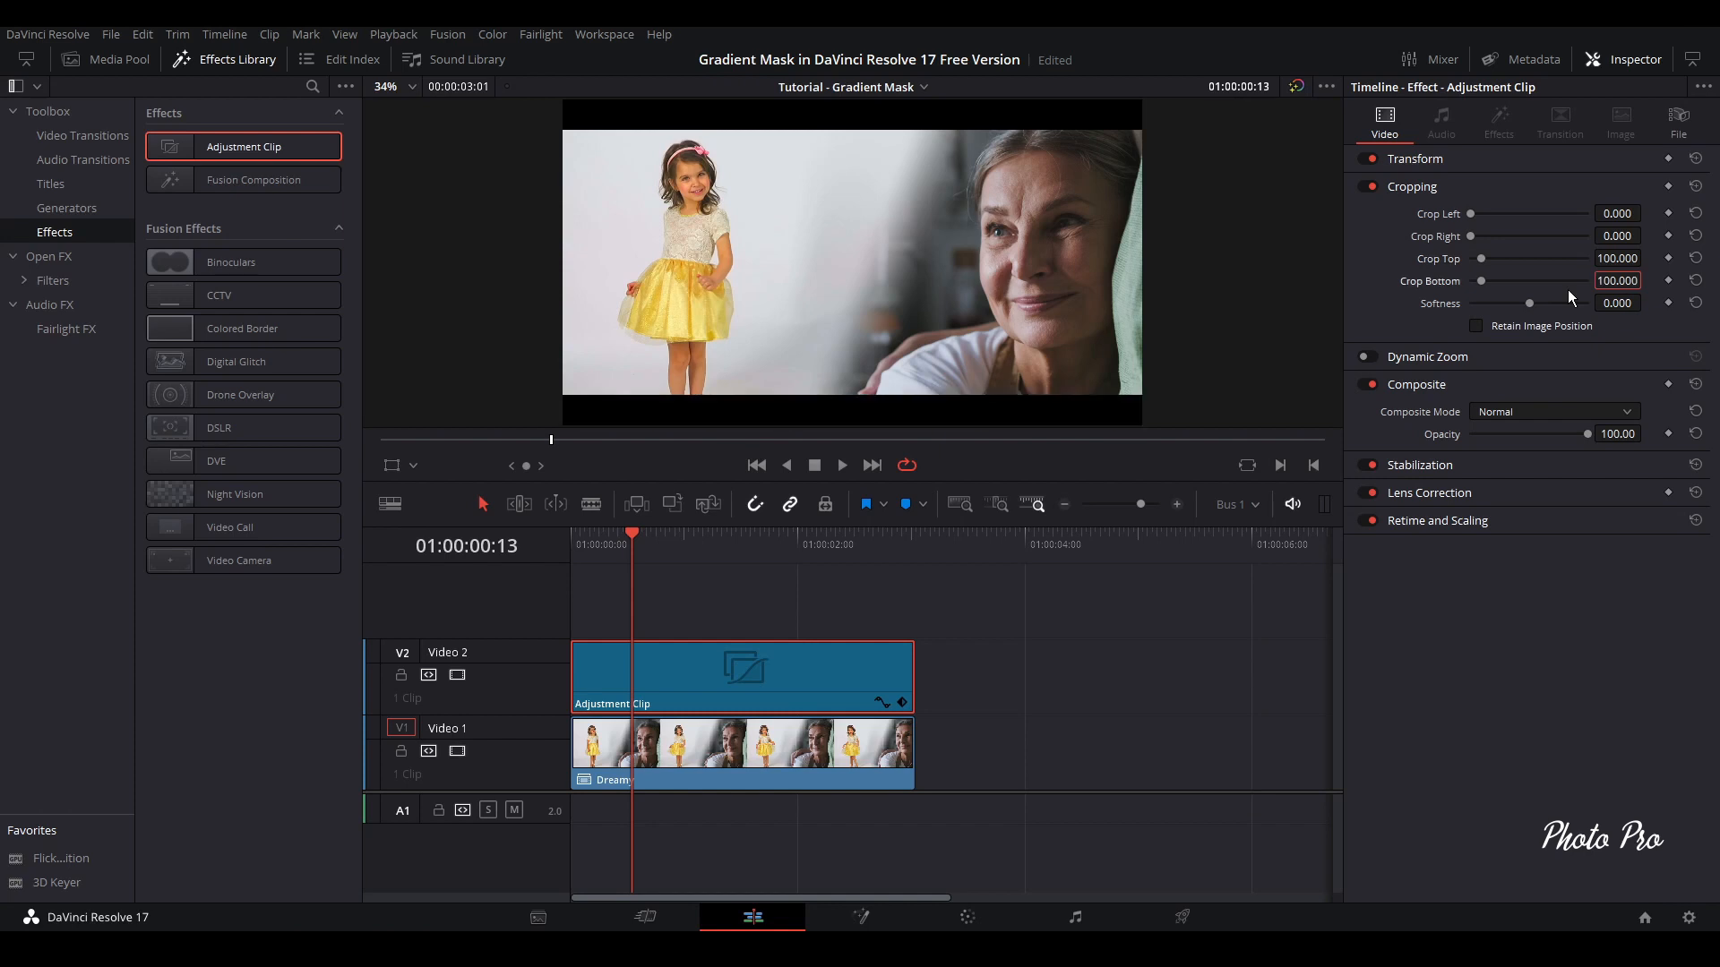
Play the letterboxed sequence in full screen from the start of the timeline
{"action": "left_click", "coordinate": [580, 532]}
{"action": "key", "text": "ctrl+f"}
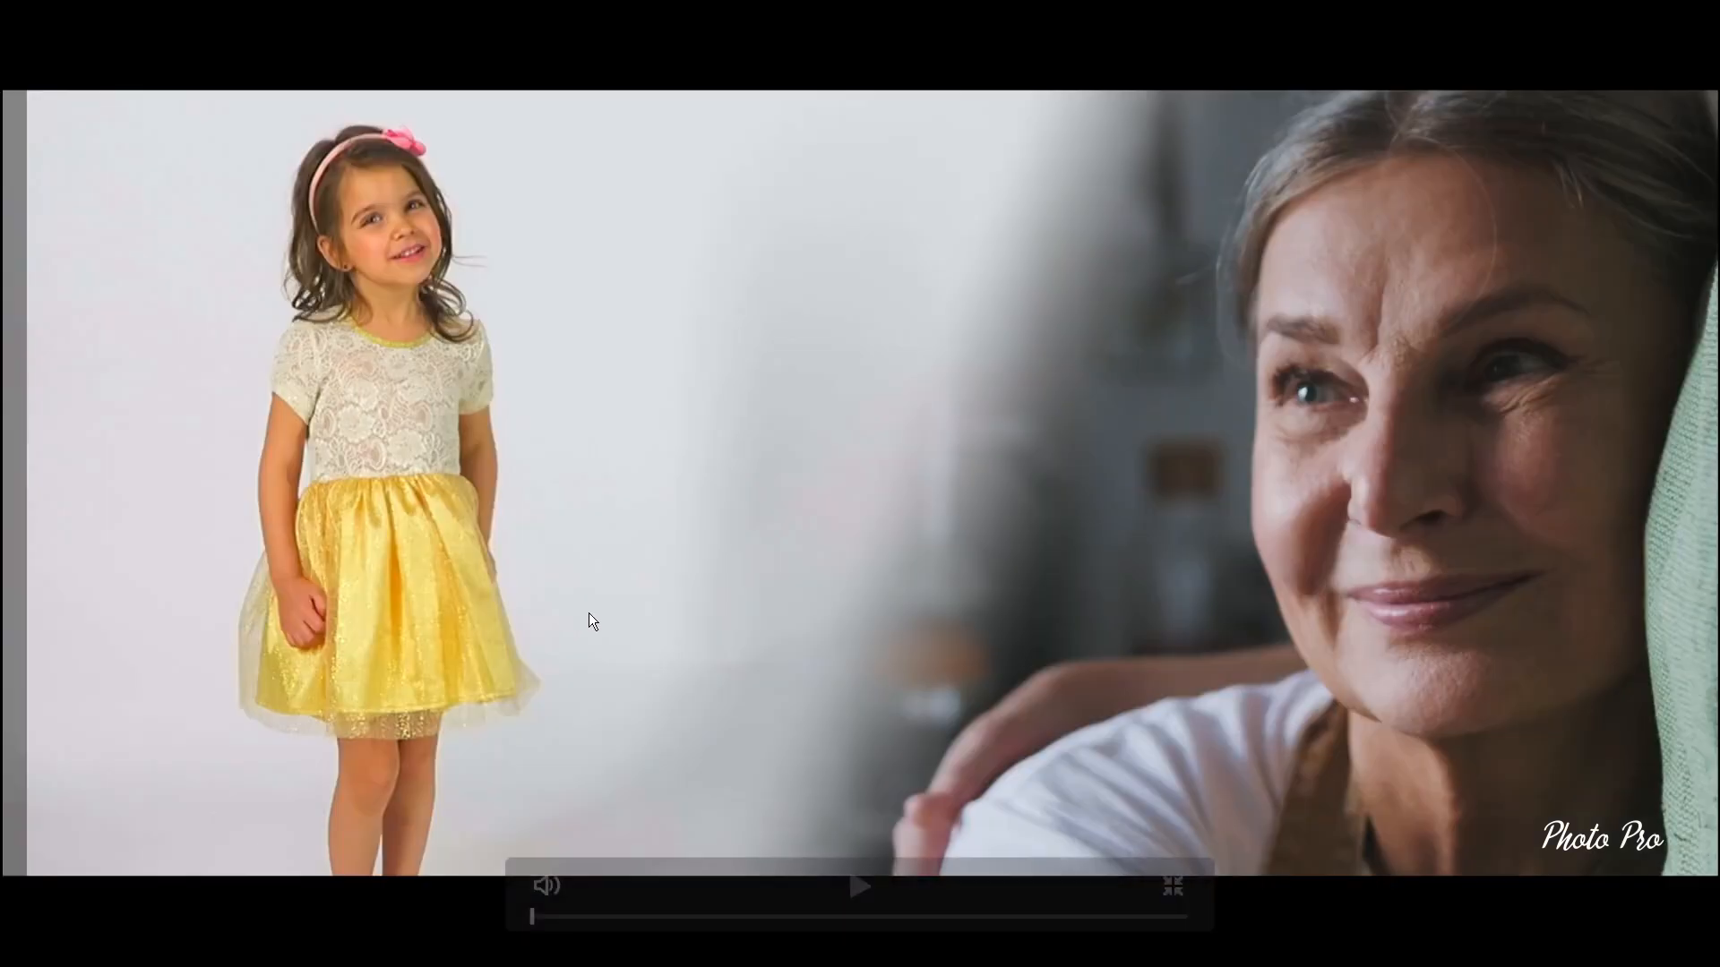
{"action": "left_click", "coordinate": [859, 887]}
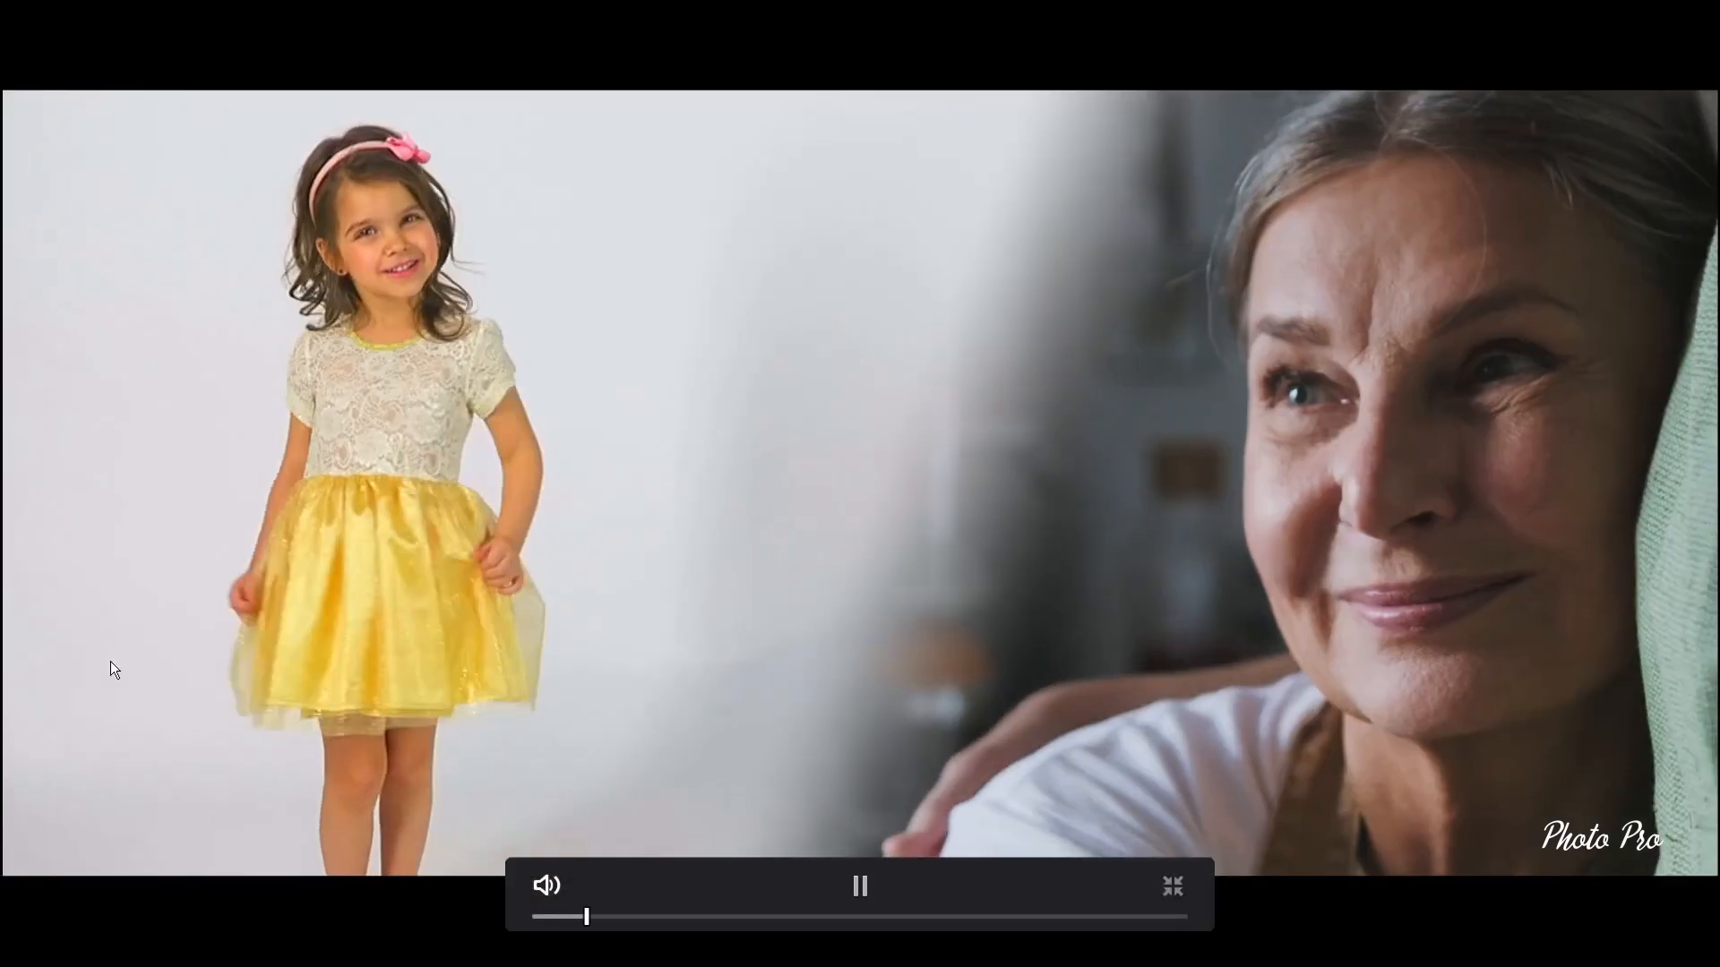